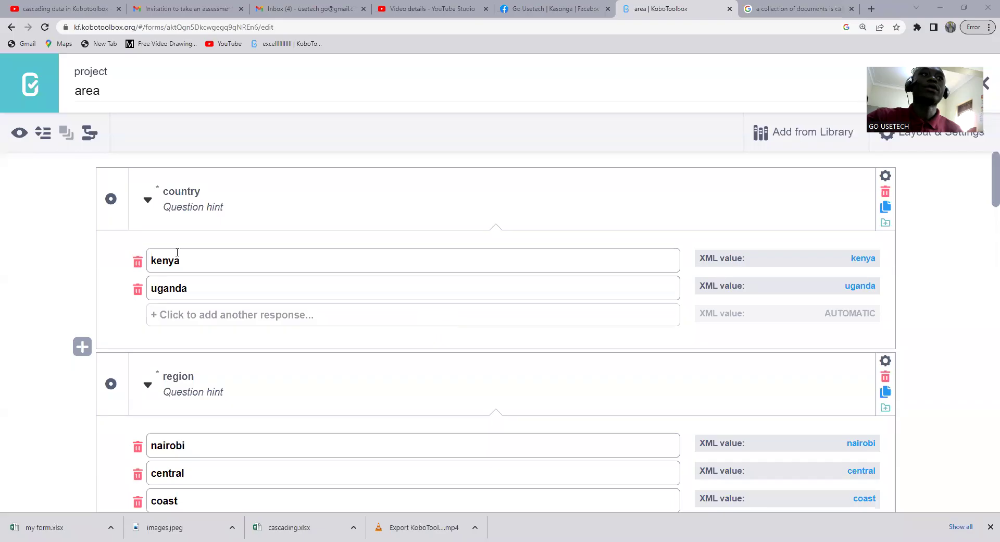
# - Look over the country, region, town and municipality questions and open the preview of the area form
pyautogui.scroll(-5, 176, 253)
pyautogui.scroll(-10, 176, 255)
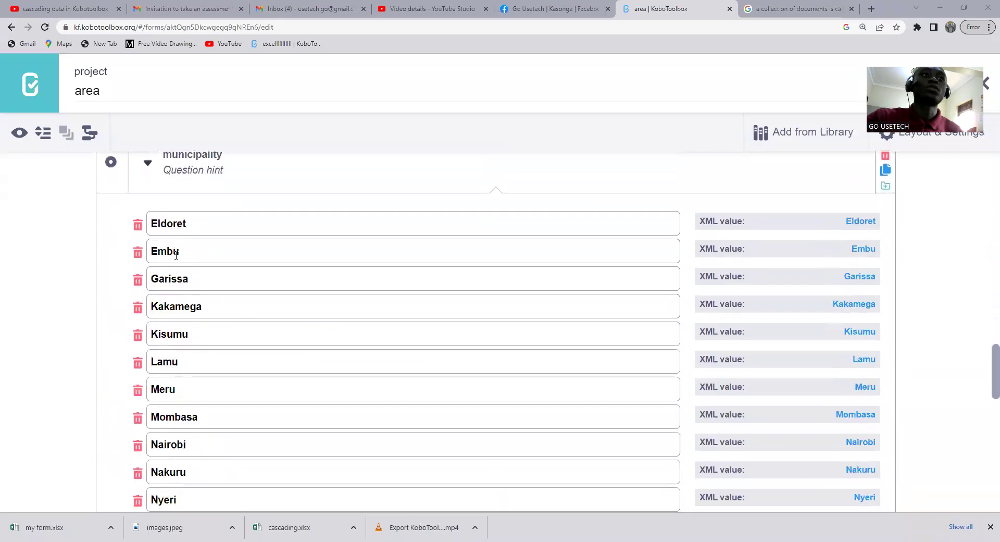
pyautogui.scroll(16, 178, 253)
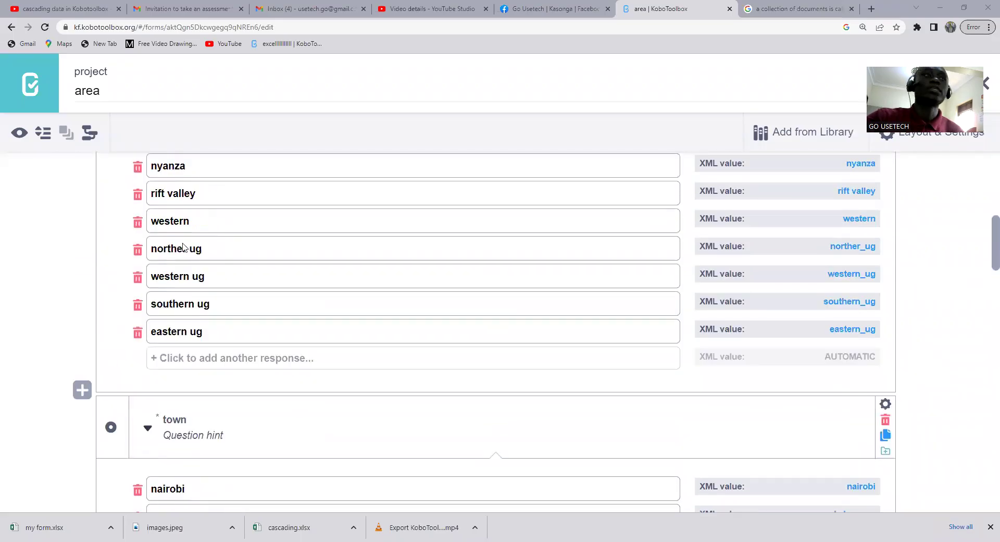
pyautogui.scroll(10, 156, 234)
pyautogui.click(19, 133)
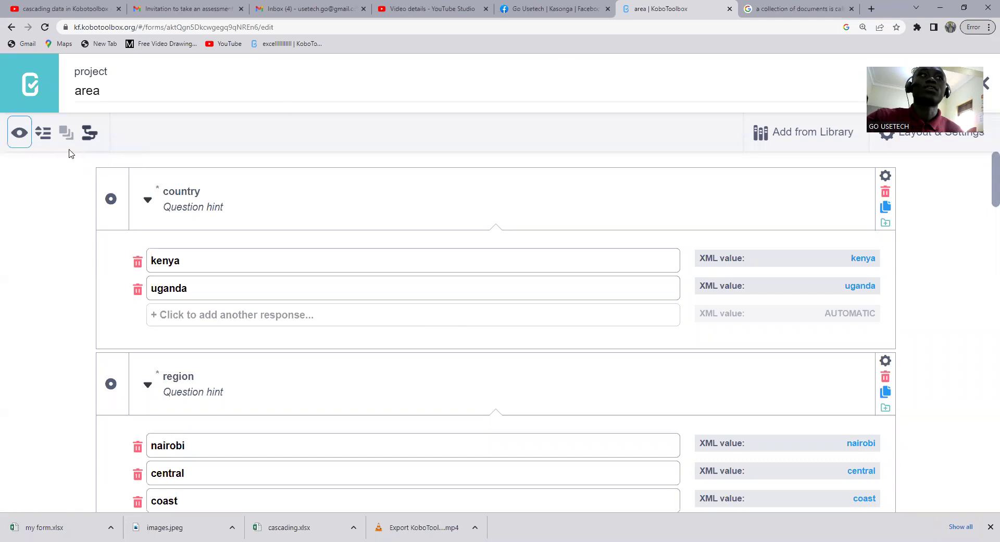
pyautogui.click(20, 133)
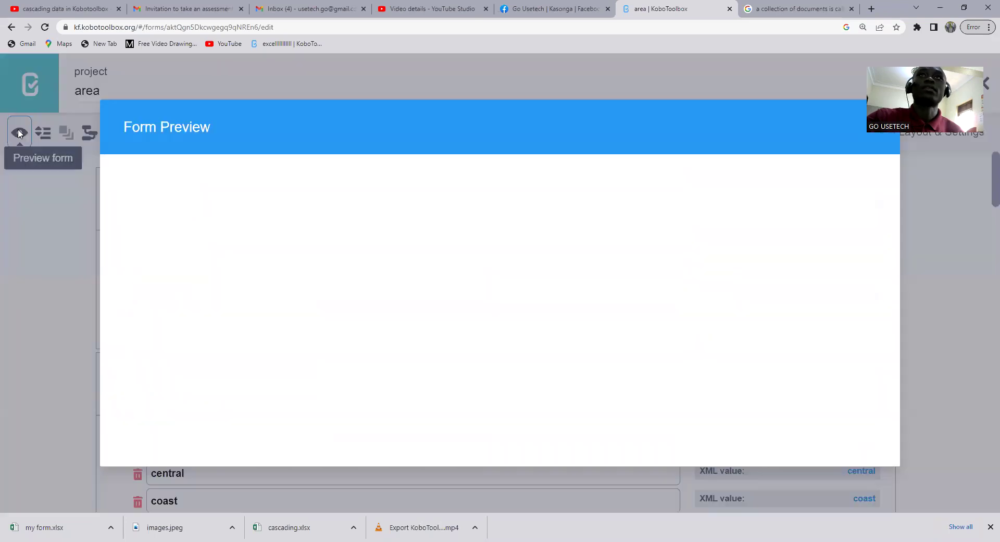
pyautogui.click(67, 193)
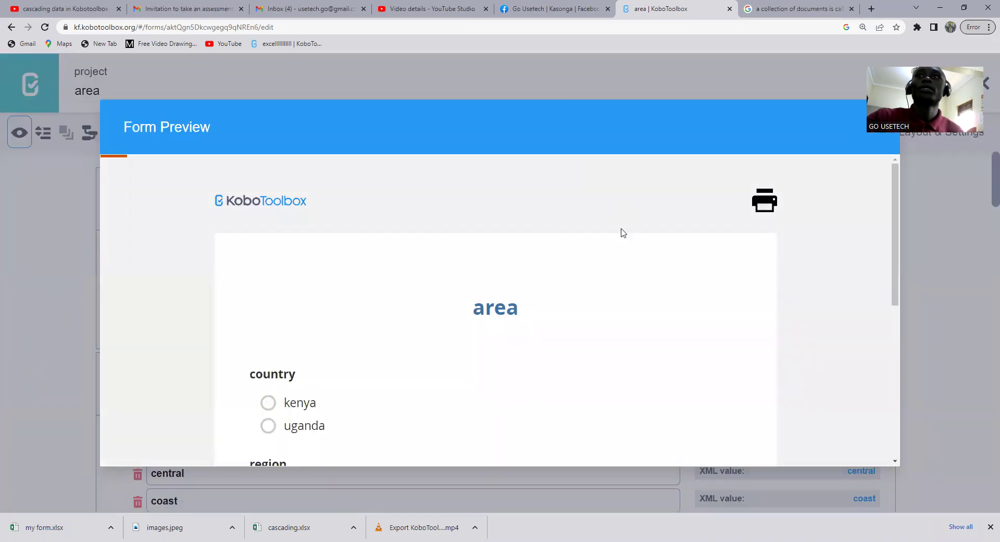
# - Select kenya as the country in the form preview and review the region choices
pyautogui.scroll(-2, 386, 308)
pyautogui.scroll(2, 386, 308)
pyautogui.scroll(-2, 357, 347)
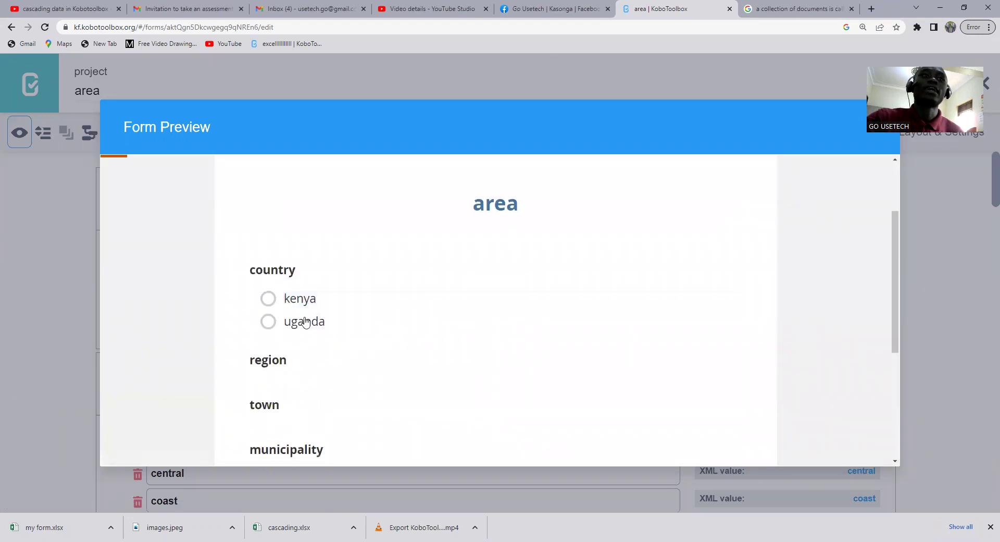
pyautogui.click(269, 298)
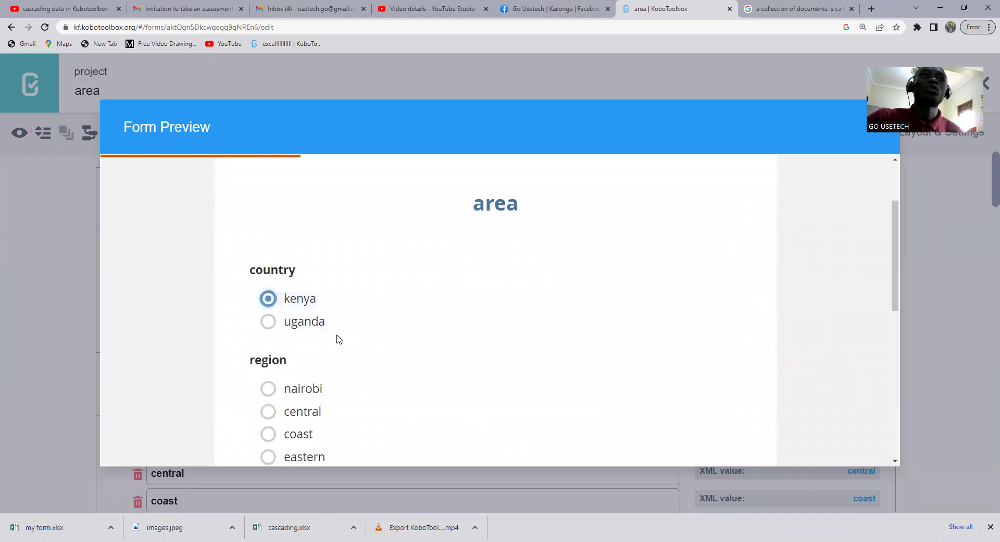
pyautogui.scroll(-2, 337, 339)
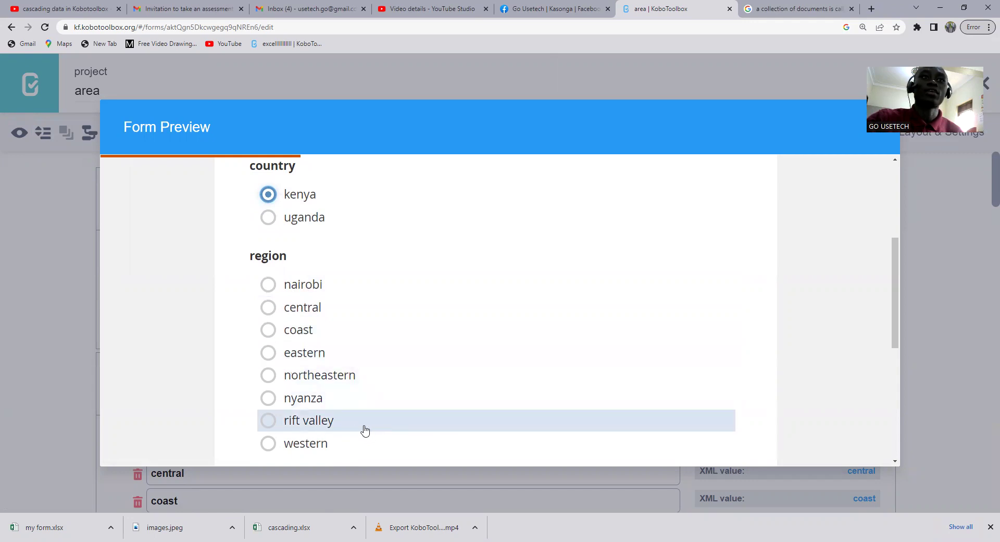
pyautogui.scroll(-2, 352, 437)
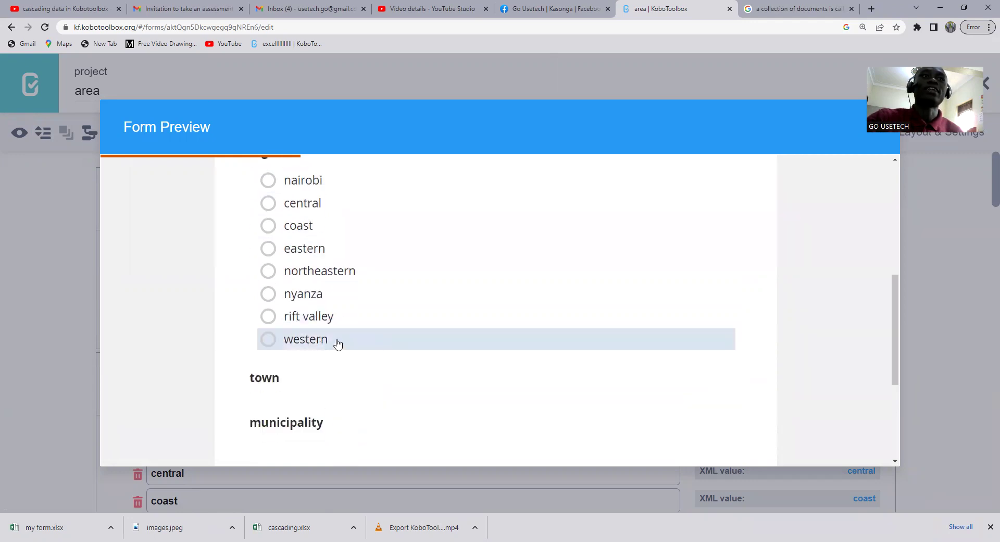
# - Choose nairobi as the region and nairobi as the town in the form preview
pyautogui.scroll(2, 338, 344)
pyautogui.click(268, 284)
pyautogui.scroll(-4, 401, 333)
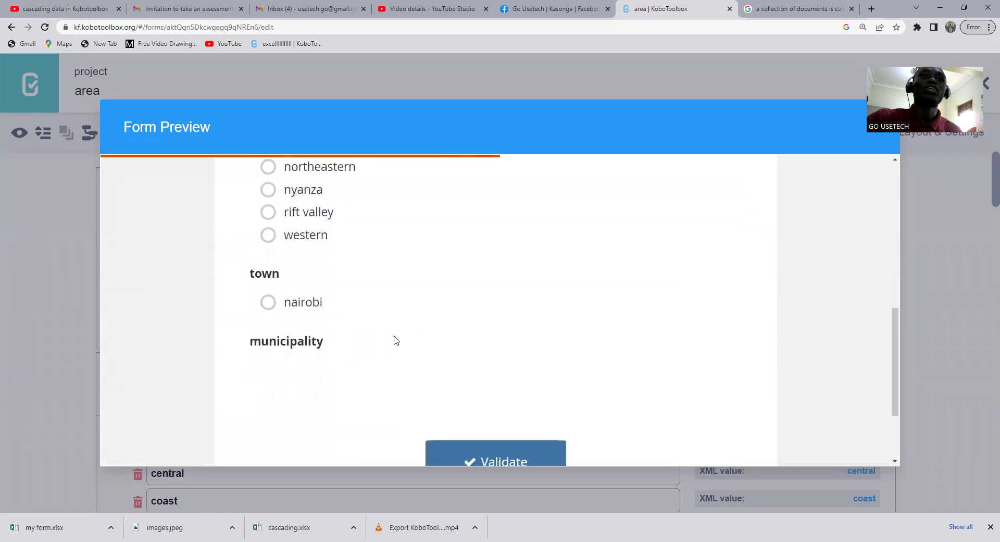
pyautogui.scroll(2, 327, 313)
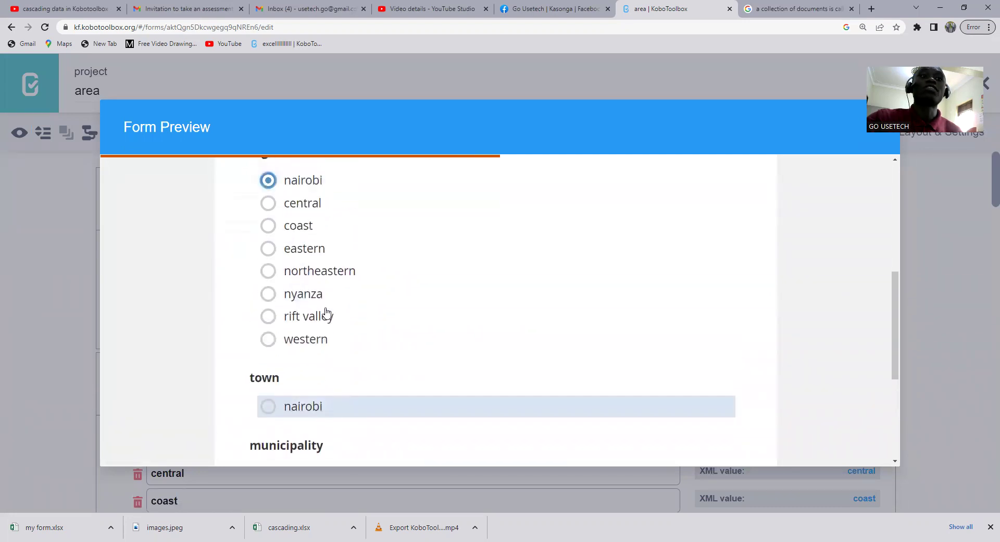
pyautogui.scroll(-3, 328, 315)
pyautogui.click(268, 251)
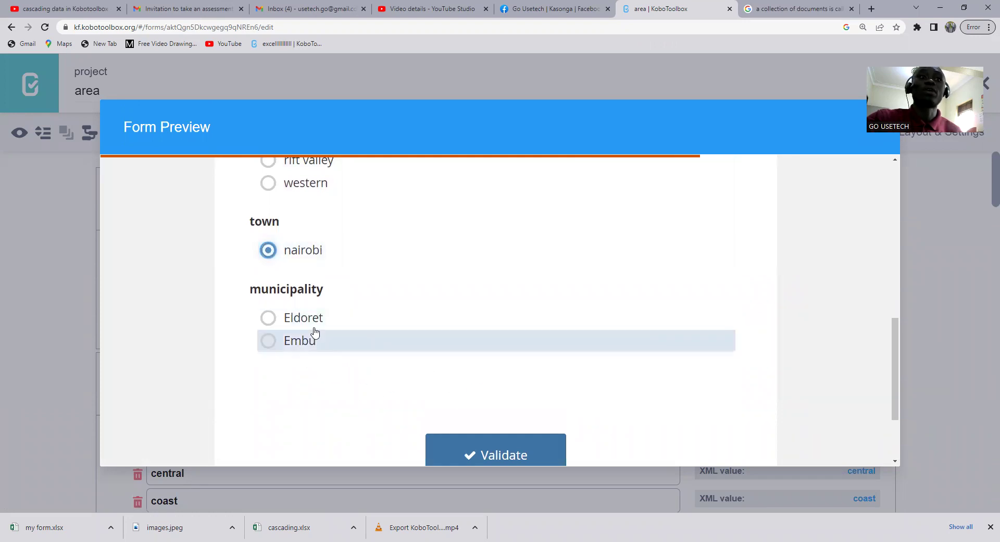
# - Change the previewed answers to region central, town mombasa and municipality Nakuru
pyautogui.scroll(6, 328, 336)
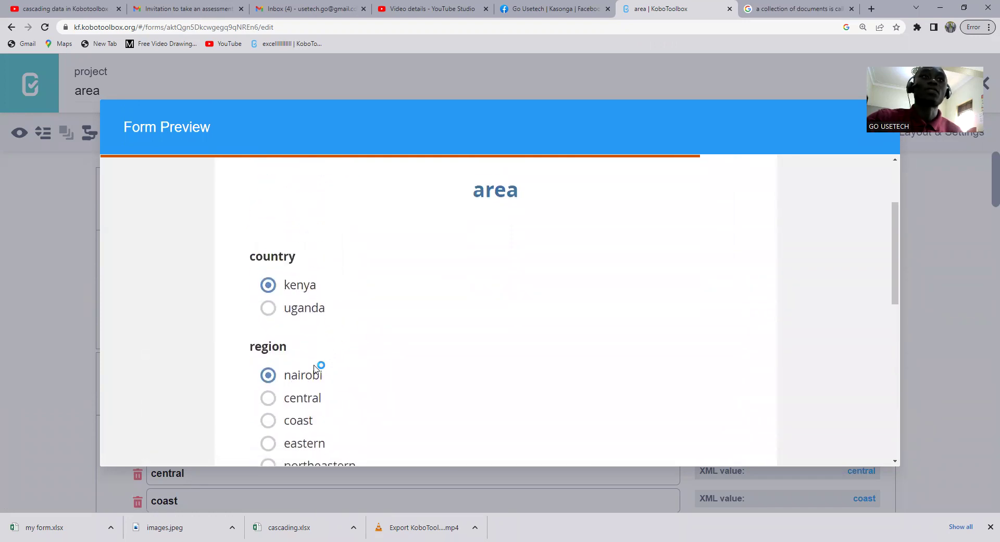
pyautogui.scroll(-3, 323, 364)
pyautogui.click(360, 255)
pyautogui.scroll(-3, 387, 307)
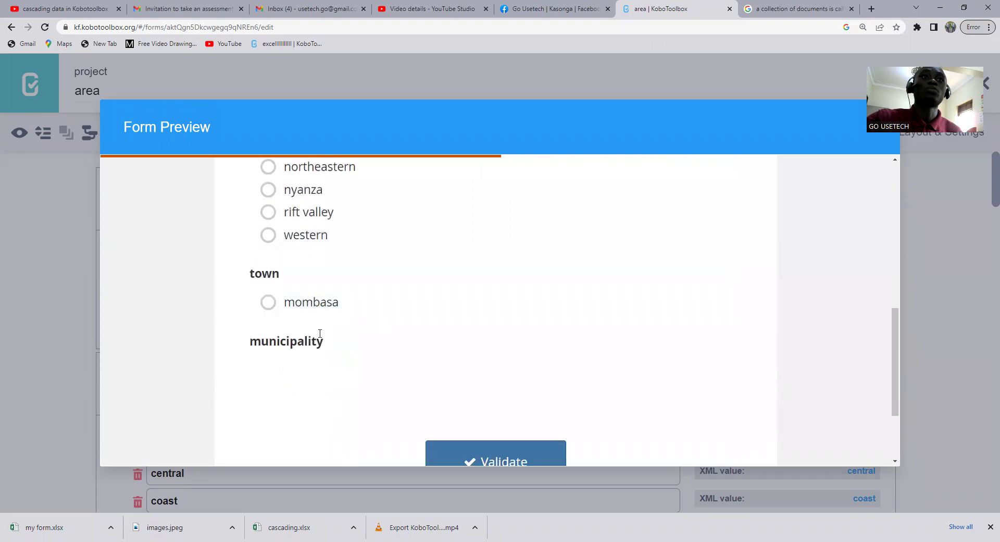
pyautogui.click(278, 308)
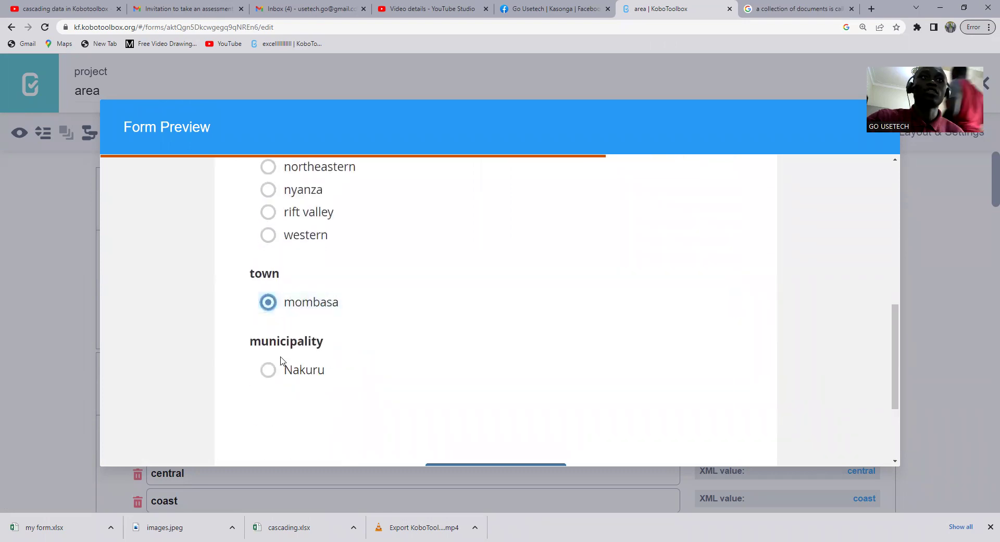
pyautogui.click(290, 371)
pyautogui.scroll(3, 379, 373)
pyautogui.scroll(1, 365, 370)
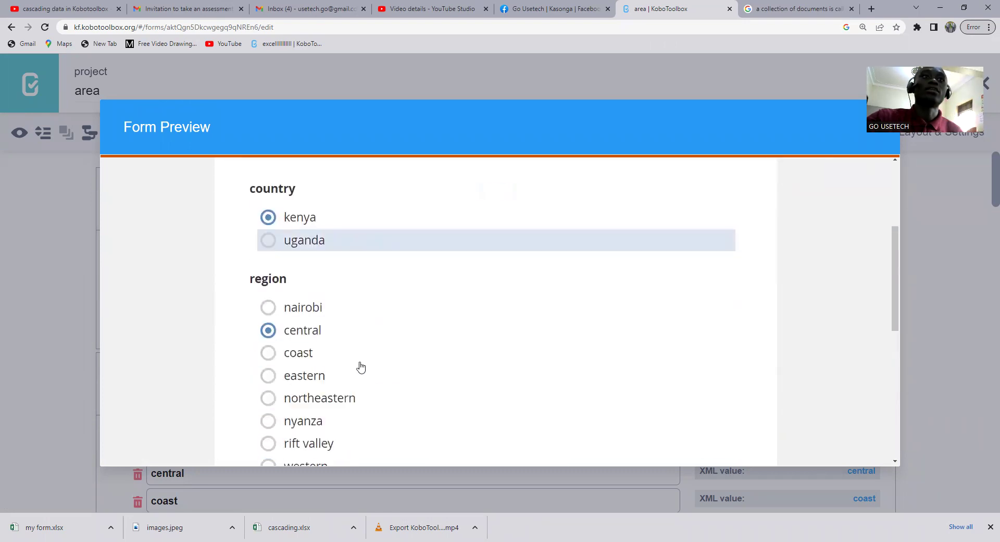
# - Change the region answer to eastern and check which towns are offered for it
pyautogui.scroll(-1, 333, 349)
pyautogui.click(314, 356)
pyautogui.scroll(-1, 365, 375)
pyautogui.scroll(-2, 390, 385)
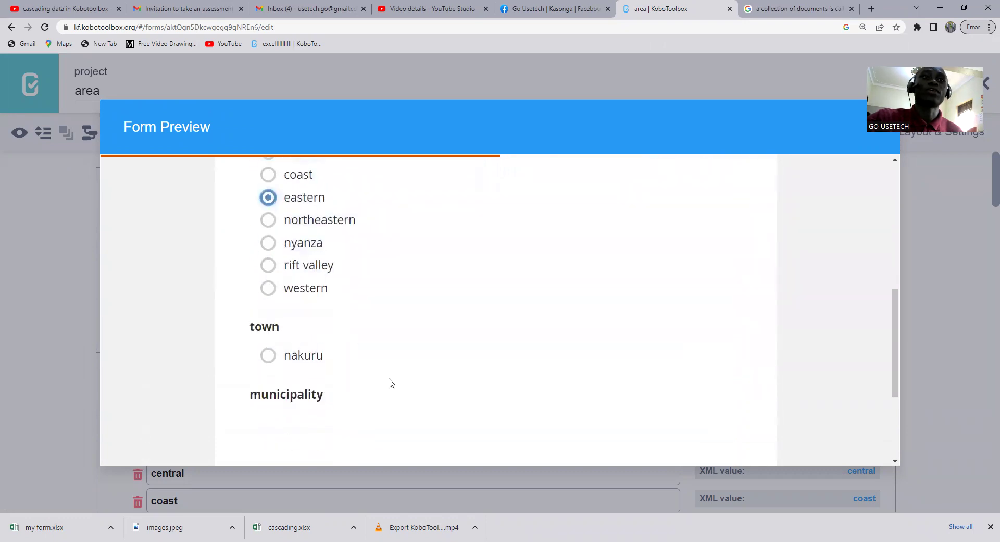
# - Set the country to uganda and try the regions norther ug, western ug and southern ug in turn
pyautogui.scroll(4, 364, 365)
pyautogui.click(303, 271)
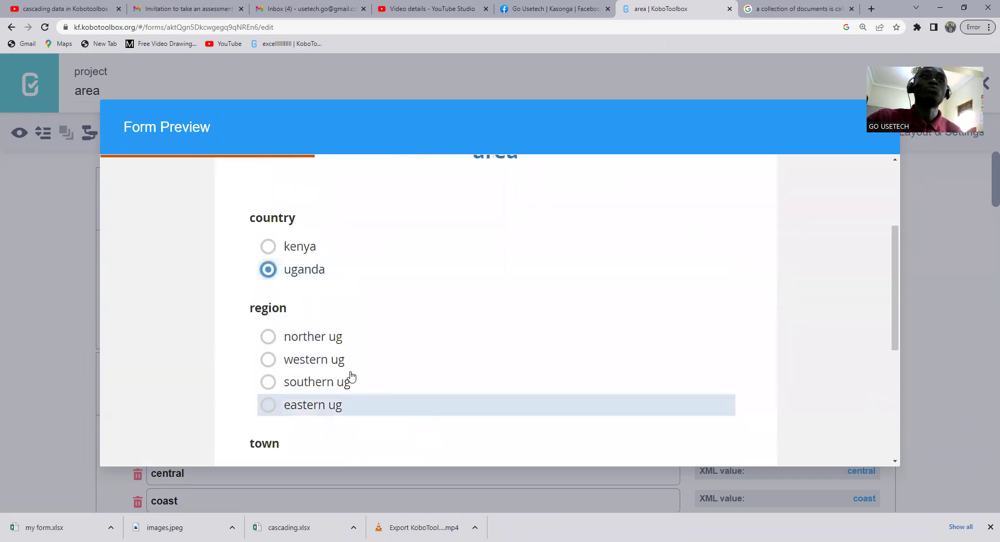
pyautogui.click(314, 338)
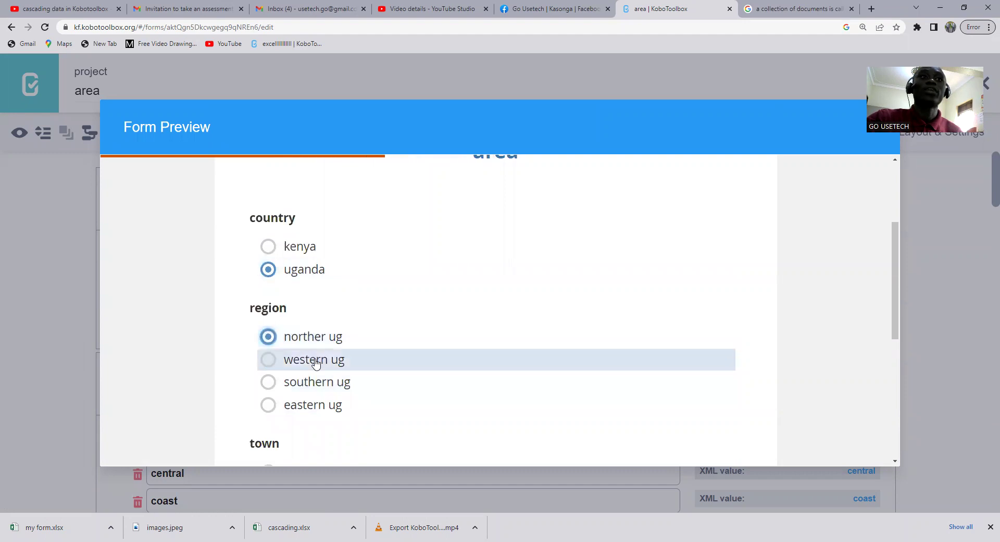
pyautogui.click(313, 360)
pyautogui.click(318, 383)
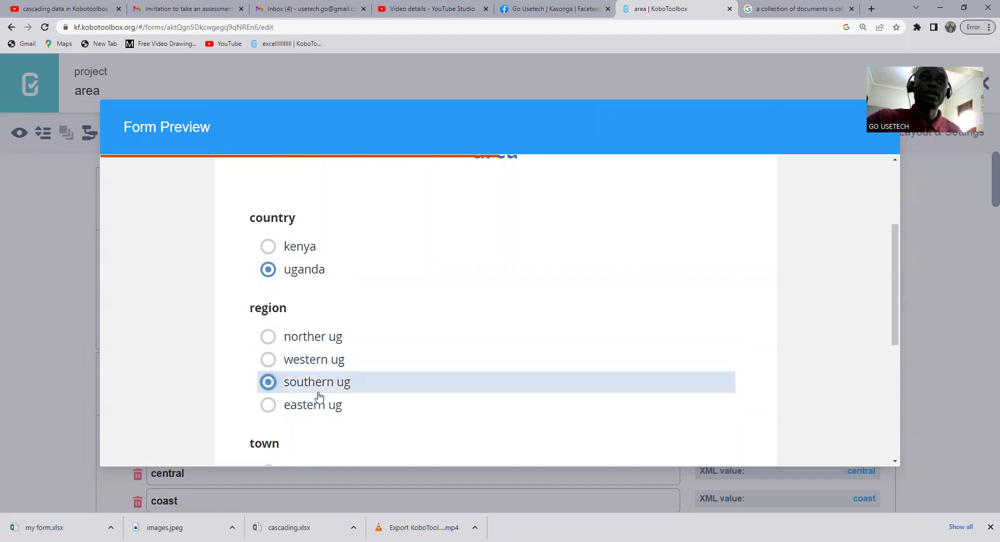
pyautogui.scroll(-2, 326, 359)
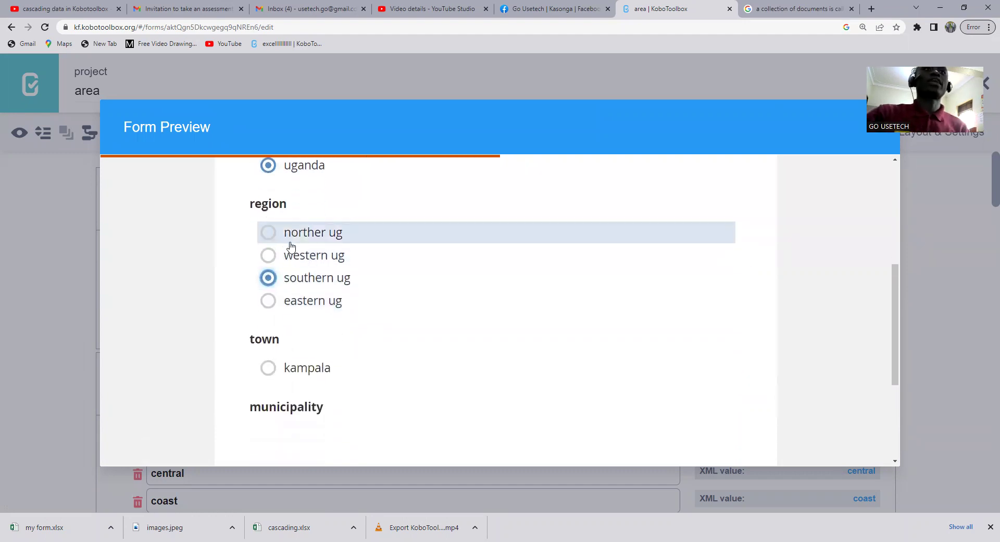
# - Answer the preview with region norther ug, town lira and municipality Arua
pyautogui.click(282, 241)
pyautogui.scroll(-2, 361, 246)
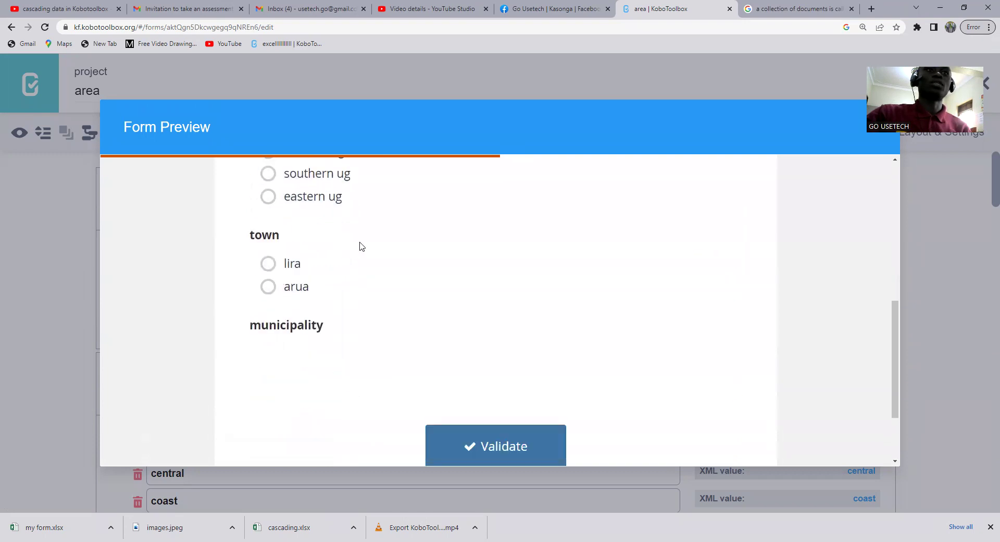
pyautogui.click(292, 266)
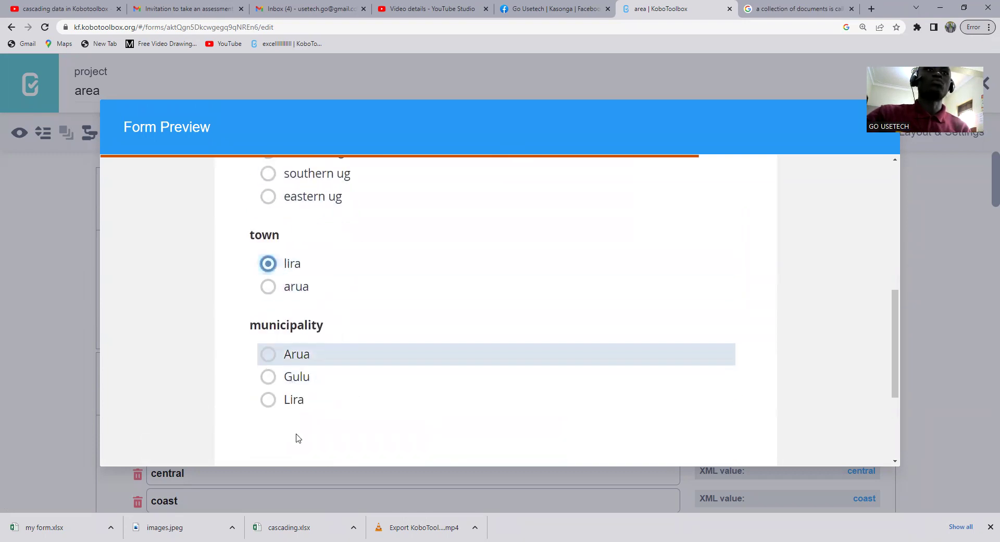
pyautogui.click(319, 360)
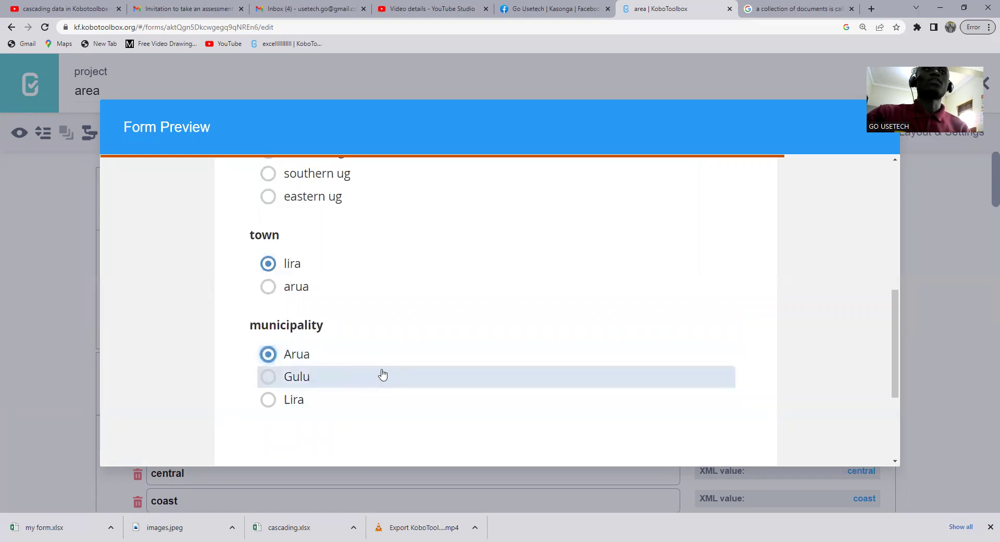
pyautogui.scroll(5, 393, 371)
pyautogui.scroll(2, 393, 371)
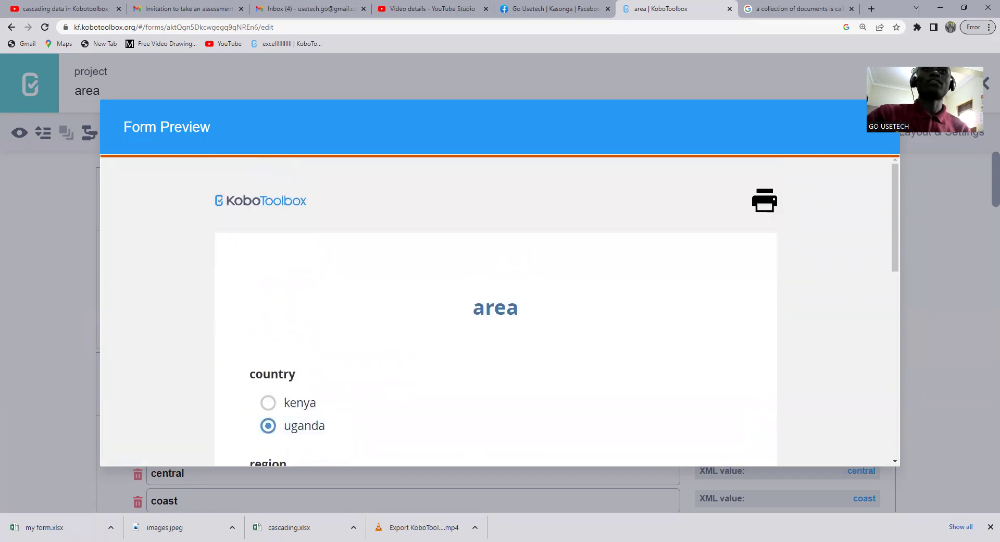
# - Switch to the Book1 workbook in Excel, maximized, and fill header row 1 with yellow
pyautogui.hotkey('alt', 'Tab')
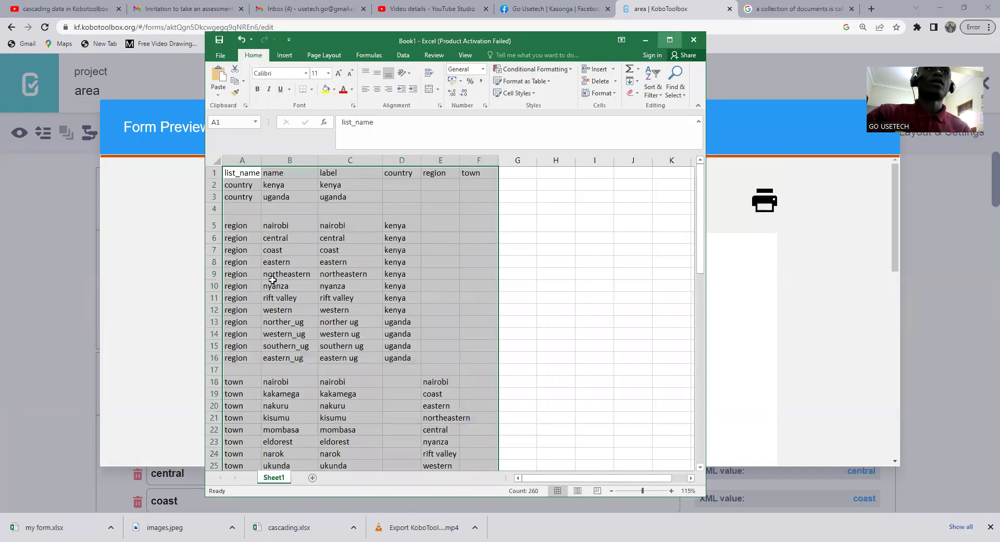
pyautogui.press('super+Up')
pyautogui.click(274, 277)
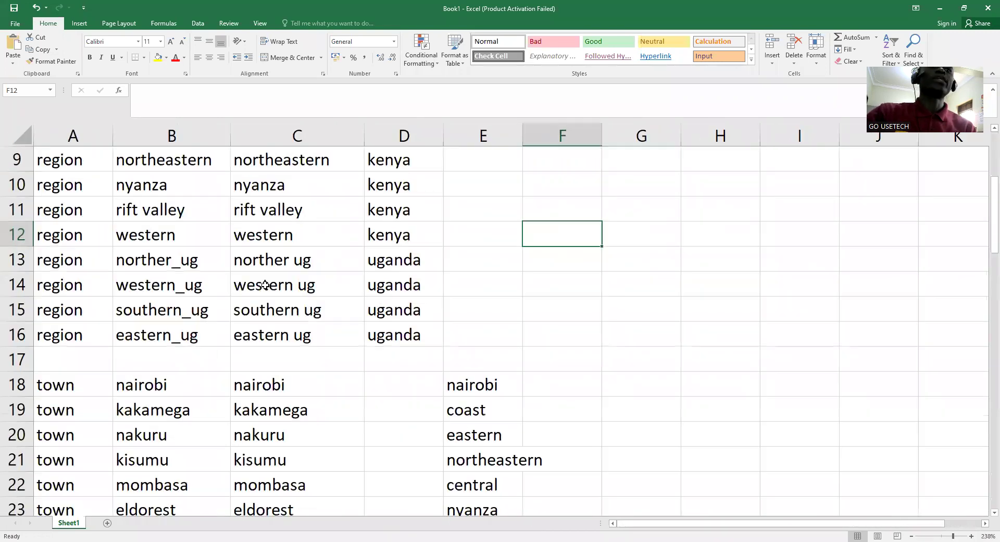
pyautogui.scroll(3, 265, 285)
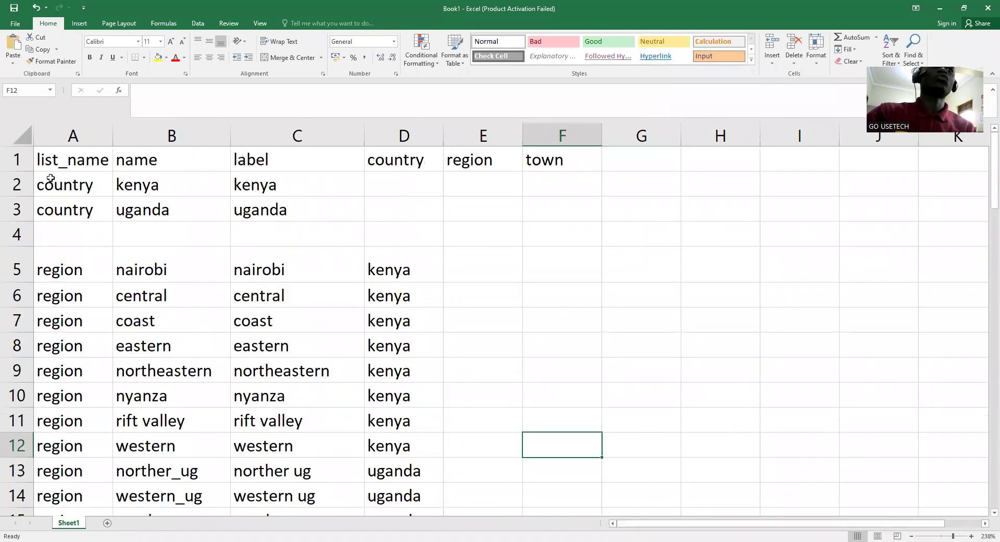
pyautogui.click(21, 160)
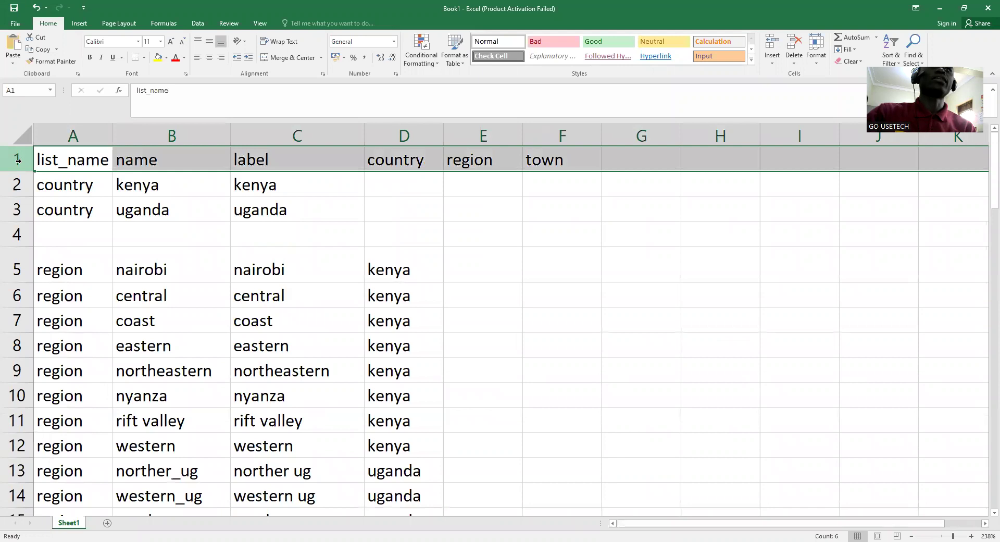
pyautogui.click(158, 57)
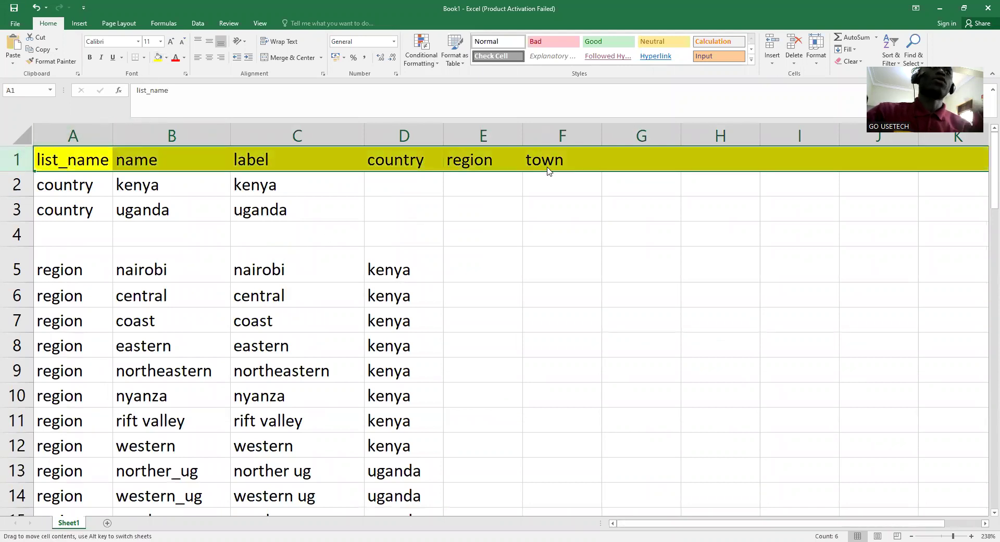
# - Go through the header cells list_name, name, label and country one by one
pyautogui.click(59, 164)
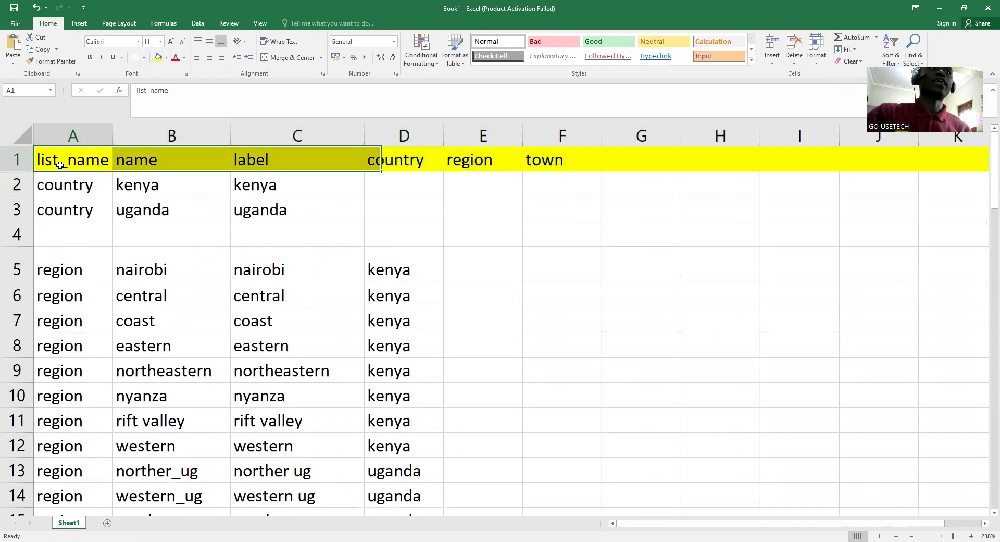
pyautogui.click(175, 160)
pyautogui.click(287, 162)
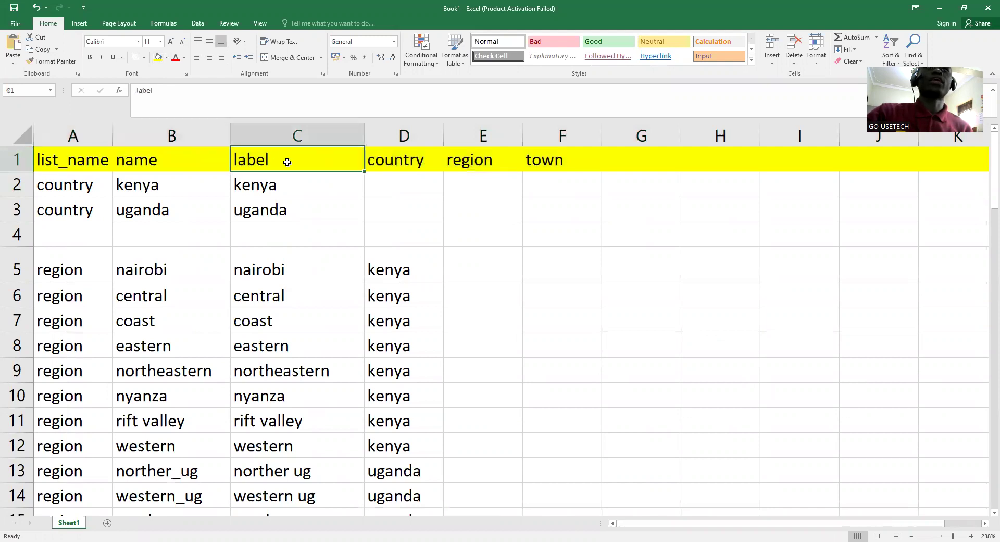
pyautogui.click(400, 168)
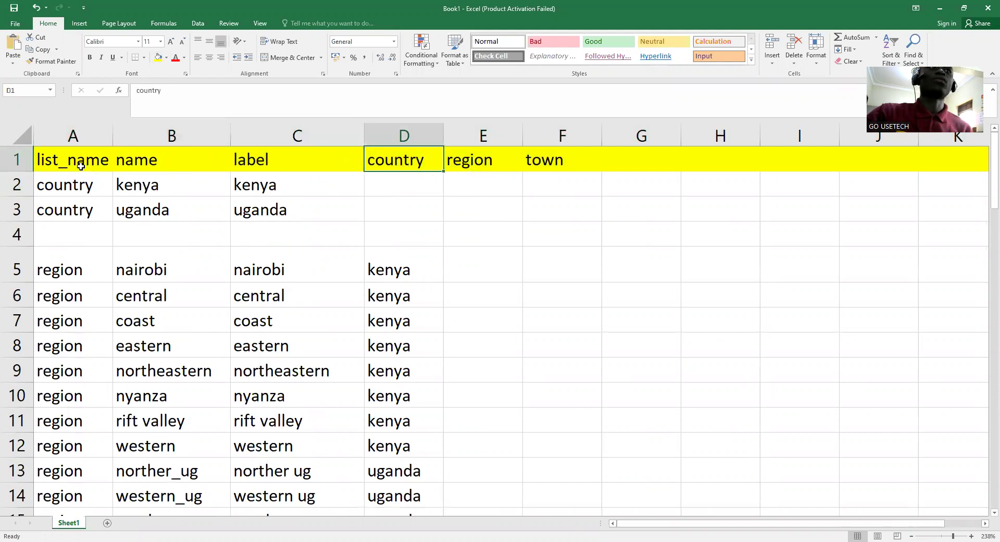
# - Fill the list_name, name and label cells in A1:C14 with light orange
pyautogui.moveTo(81, 166); pyautogui.dragTo(237, 487)
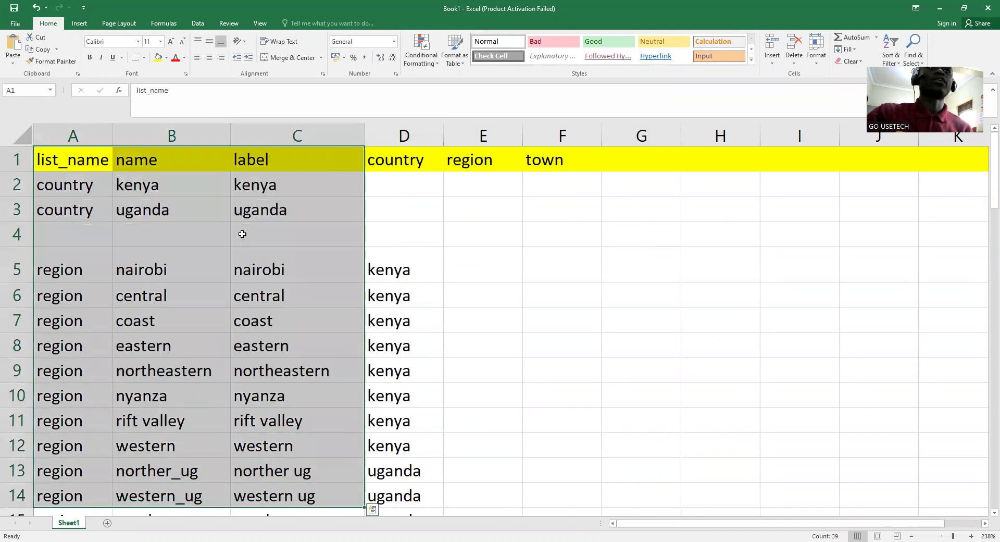
pyautogui.click(166, 57)
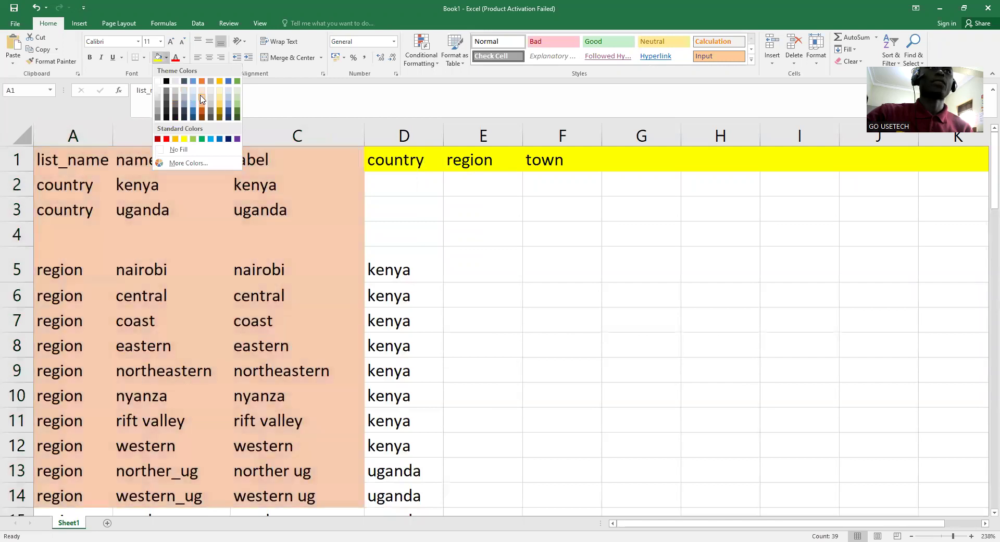
pyautogui.click(545, 250)
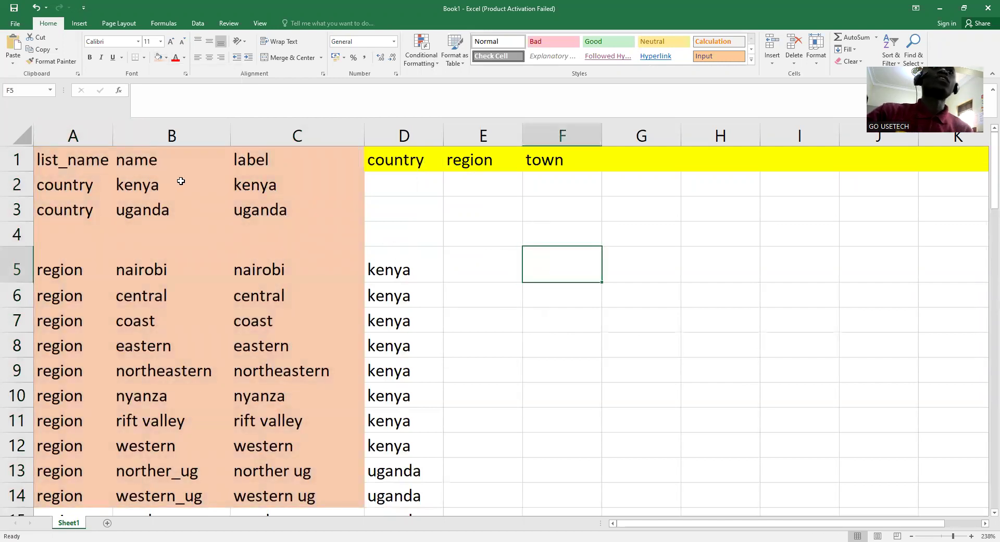
# - Fill the two country rows, 2 and 3, with light blue across the sheet
pyautogui.moveTo(180, 181); pyautogui.dragTo(173, 204)
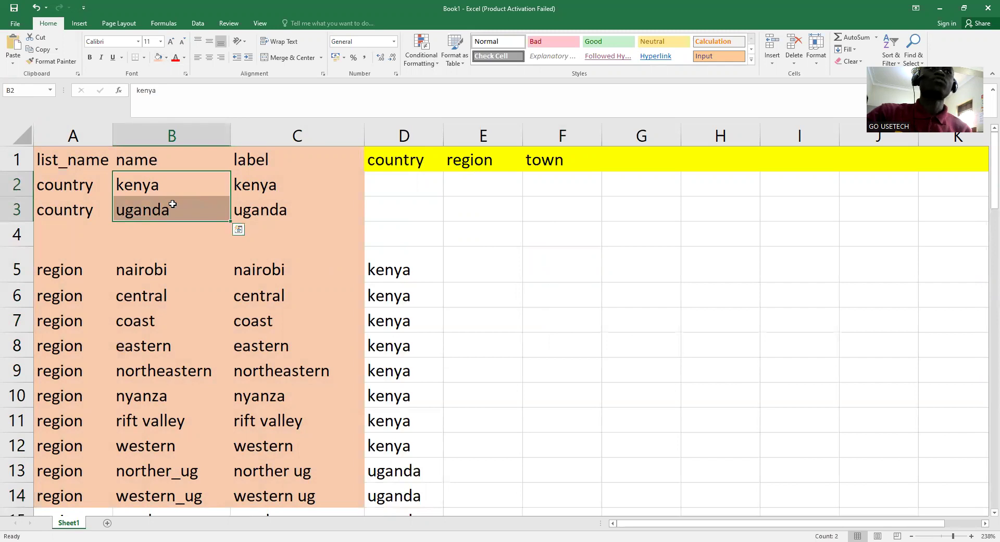
pyautogui.moveTo(19, 183); pyautogui.dragTo(20, 208)
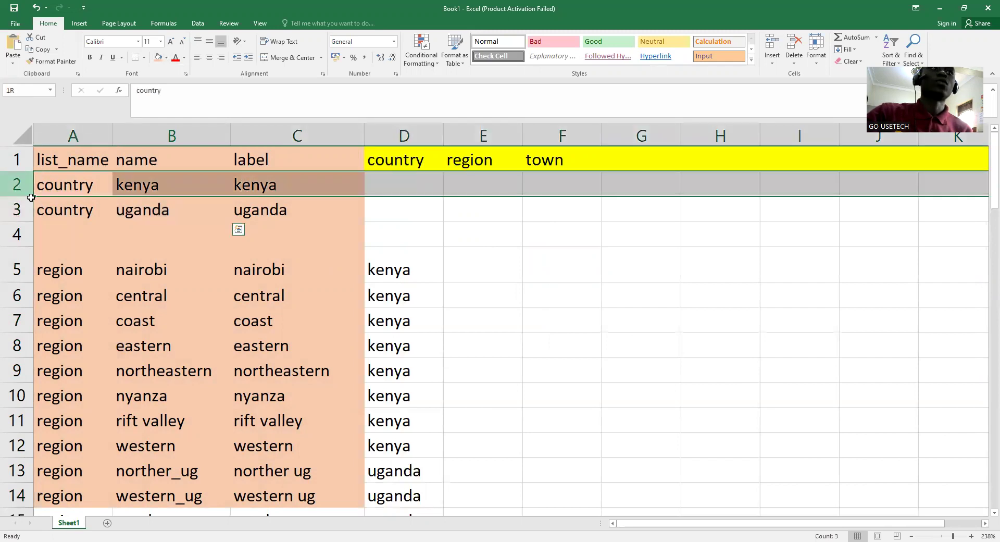
pyautogui.click(167, 59)
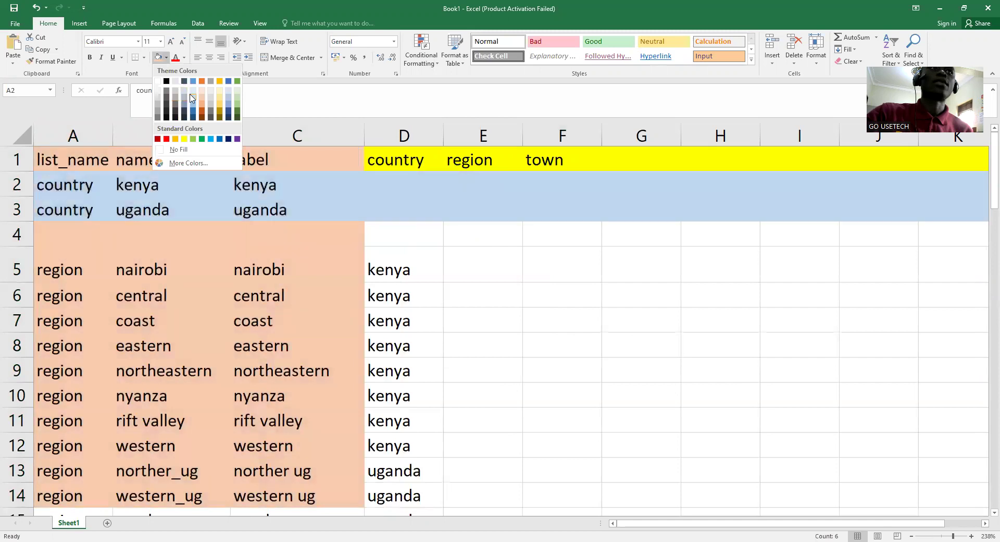
pyautogui.click(191, 98)
# - Fill the region entries in A5:C16 with a darker blue than the country rows
pyautogui.click(21, 268)
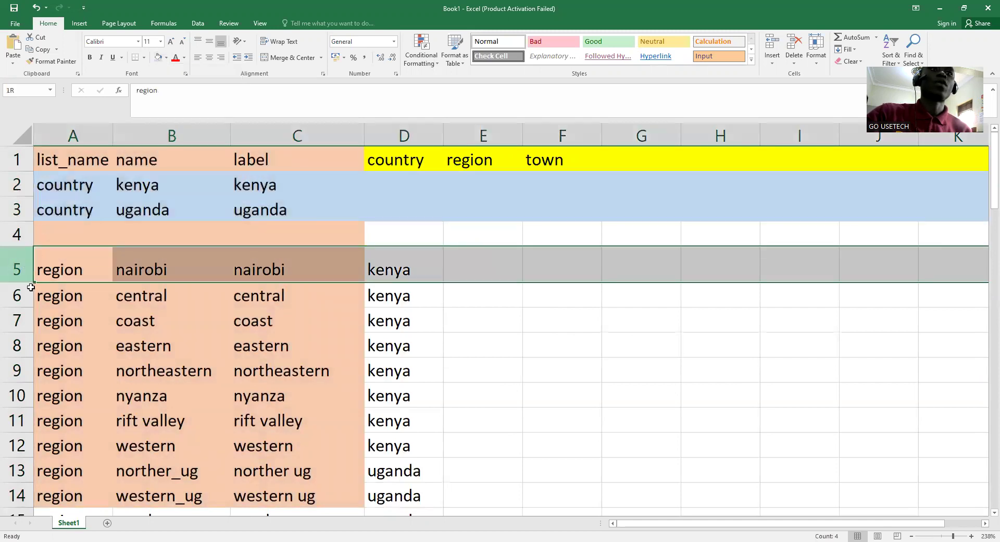
pyautogui.moveTo(42, 411); pyautogui.dragTo(43, 411)
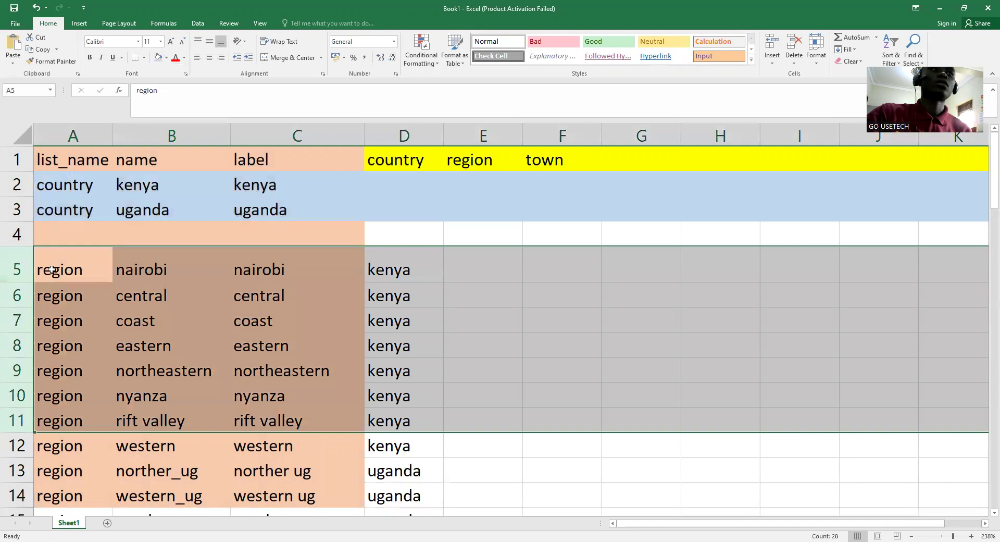
pyautogui.moveTo(49, 269); pyautogui.dragTo(299, 442)
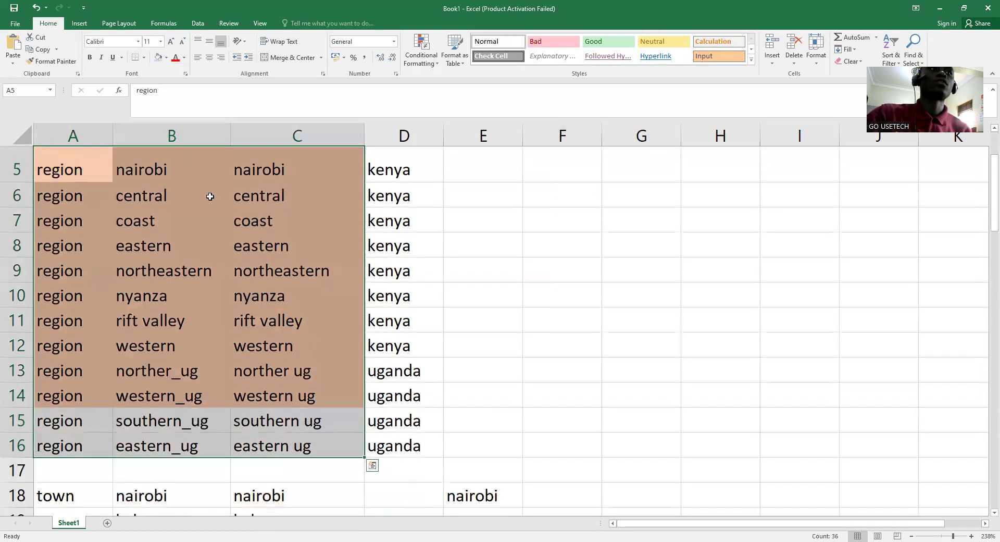
pyautogui.click(167, 58)
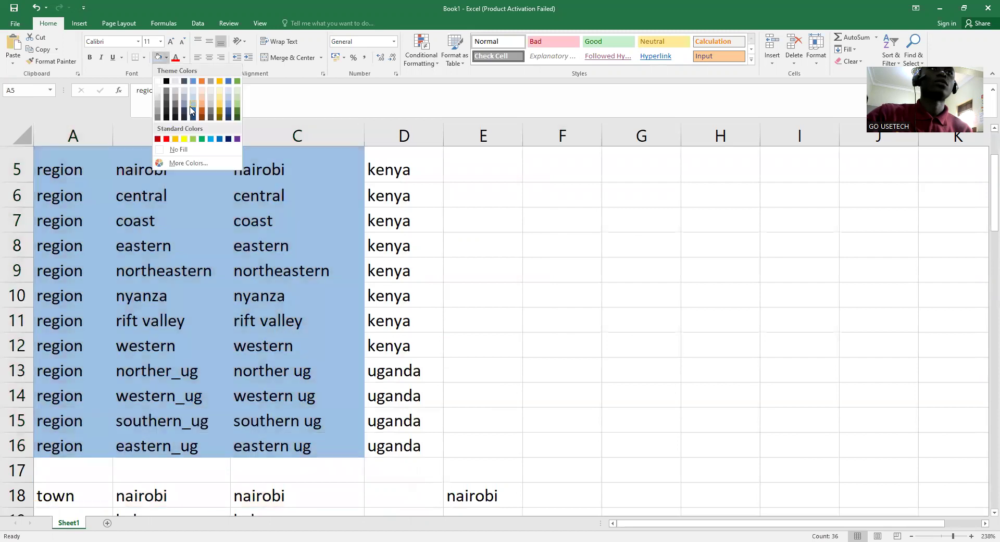
pyautogui.click(192, 109)
# - Fill the town entries in A18:C33 with light gold
pyautogui.scroll(-4, 50, 258)
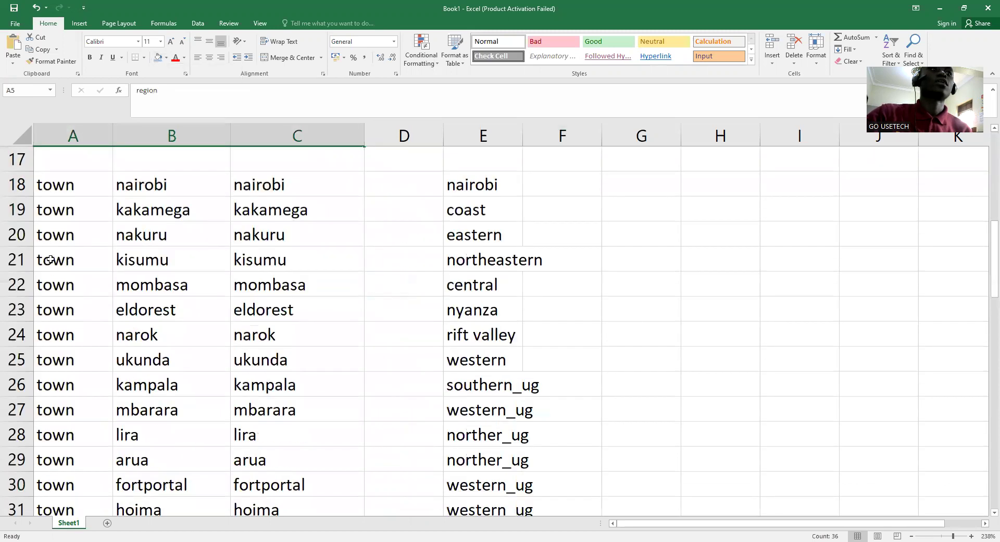
pyautogui.moveTo(44, 185); pyautogui.dragTo(313, 452)
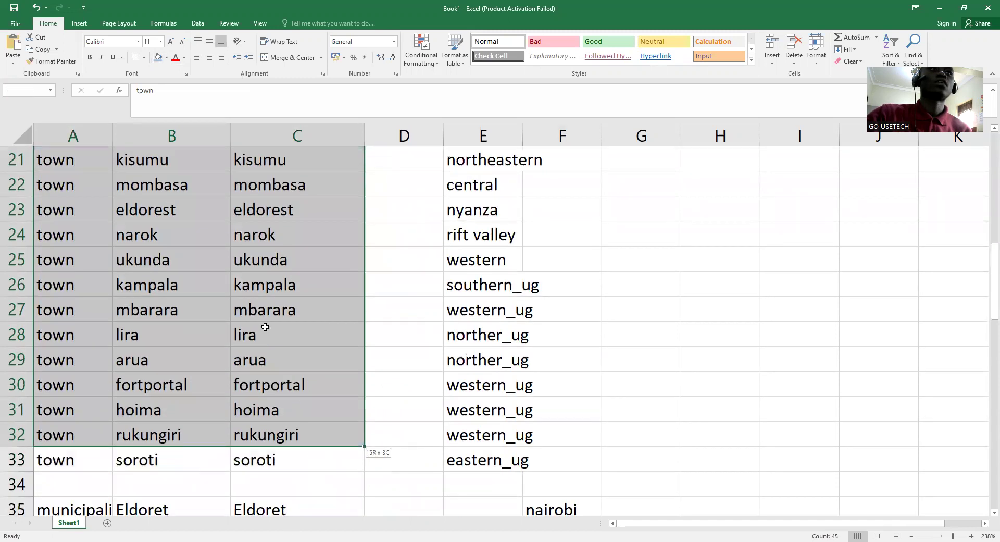
pyautogui.moveTo(265, 326); pyautogui.dragTo(292, 460)
pyautogui.click(167, 57)
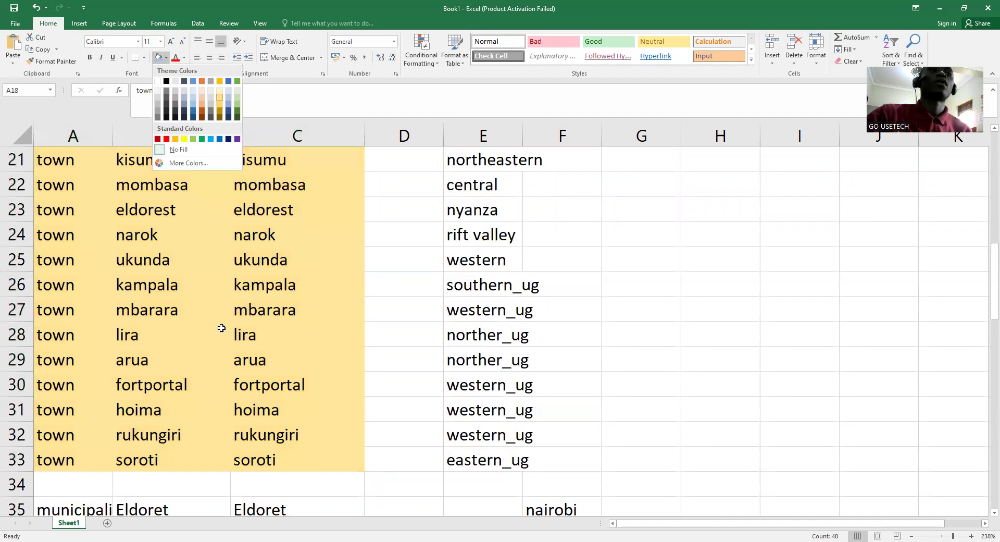
# - Fill the municipality entries in A35:C68 with green
pyautogui.scroll(-7, 173, 352)
pyautogui.scroll(2, 166, 270)
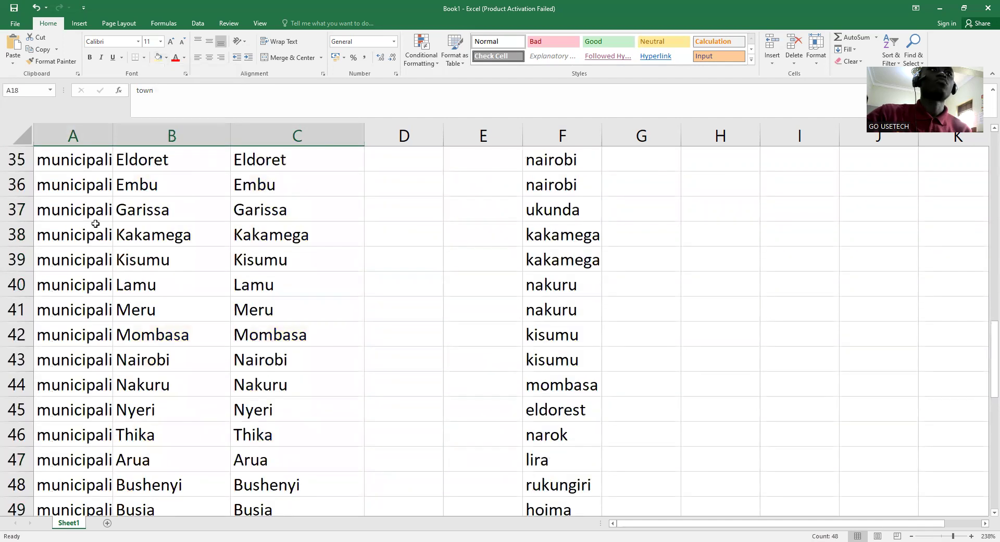
pyautogui.scroll(3, 99, 225)
pyautogui.moveTo(78, 408); pyautogui.dragTo(246, 498)
pyautogui.moveTo(253, 462); pyautogui.dragTo(253, 462)
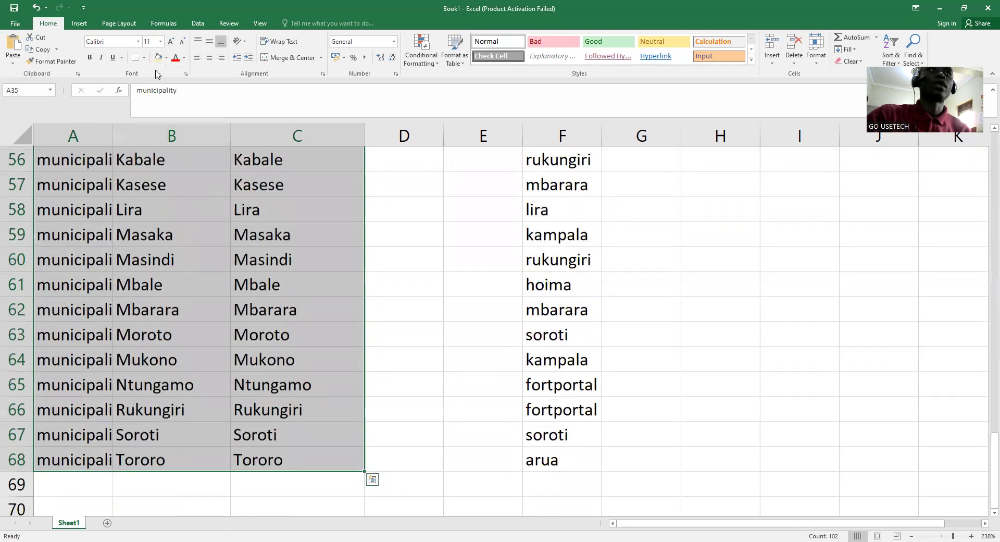
pyautogui.click(166, 59)
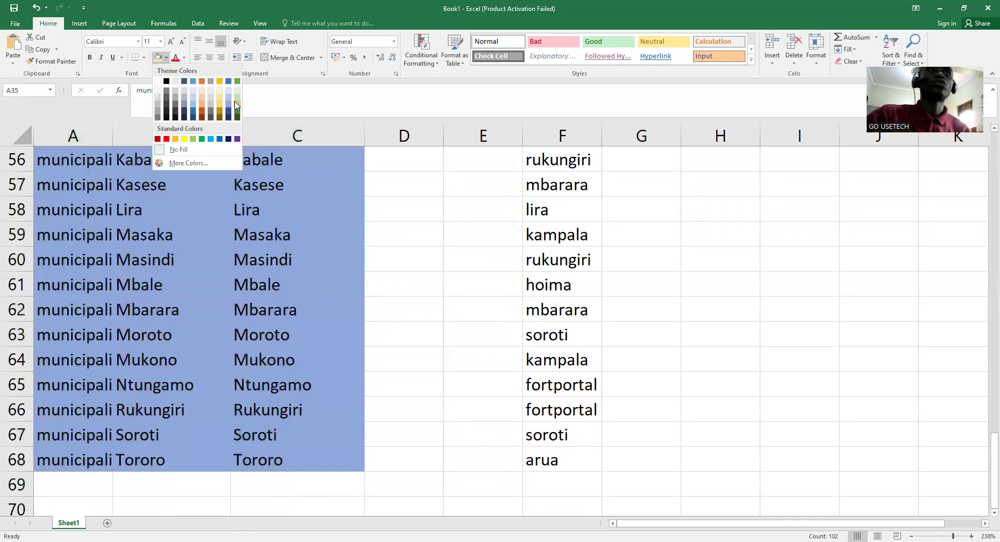
pyautogui.click(237, 104)
# - Review the colour-coded choice groups and highlight the header cells list_name, name and label
pyautogui.scroll(18, 351, 261)
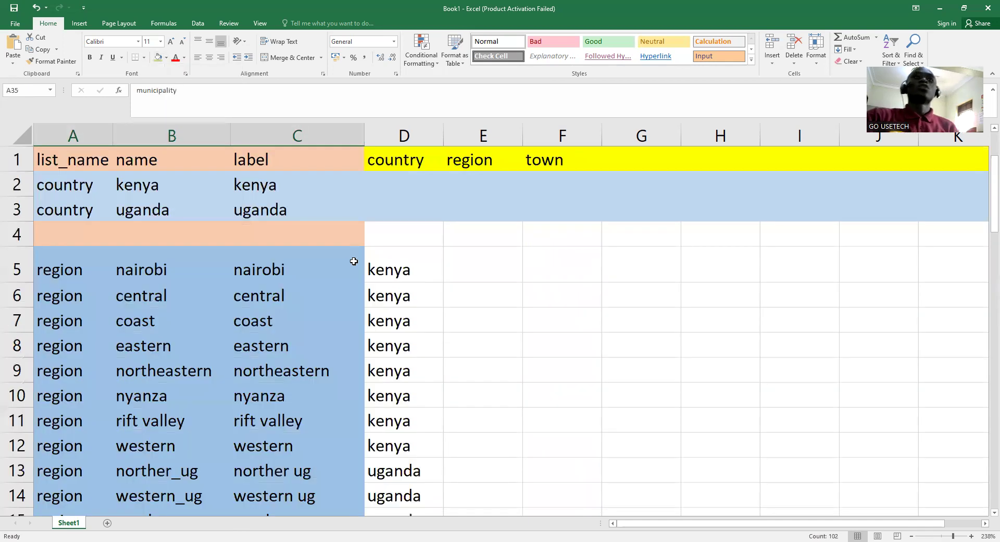
pyautogui.scroll(-7, 370, 395)
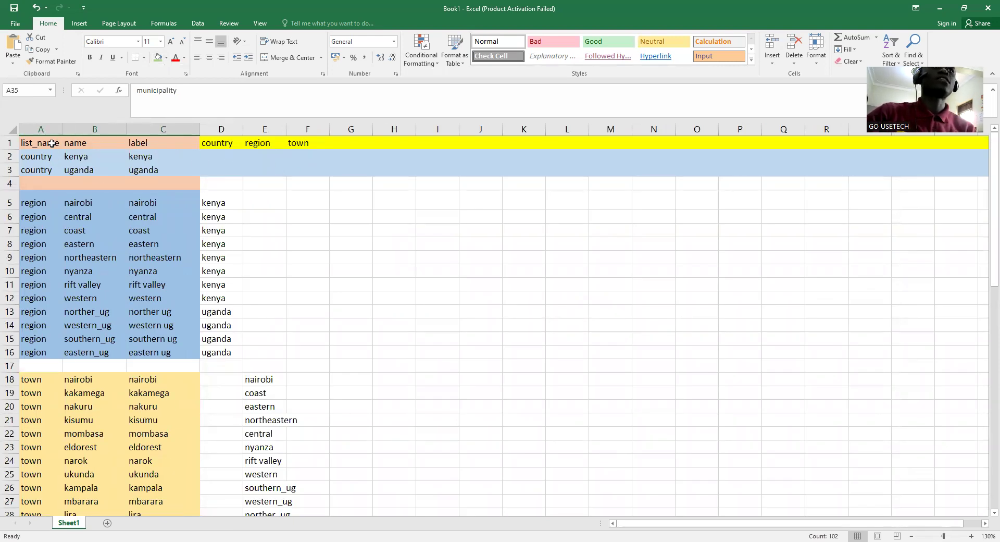
pyautogui.click(24, 144)
pyautogui.moveTo(87, 141); pyautogui.dragTo(183, 145)
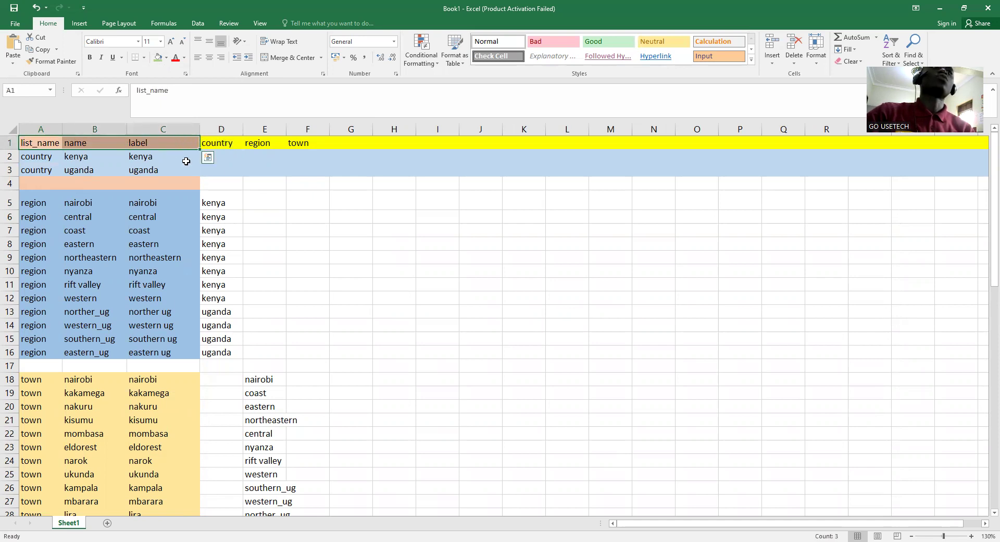
pyautogui.click(418, 283)
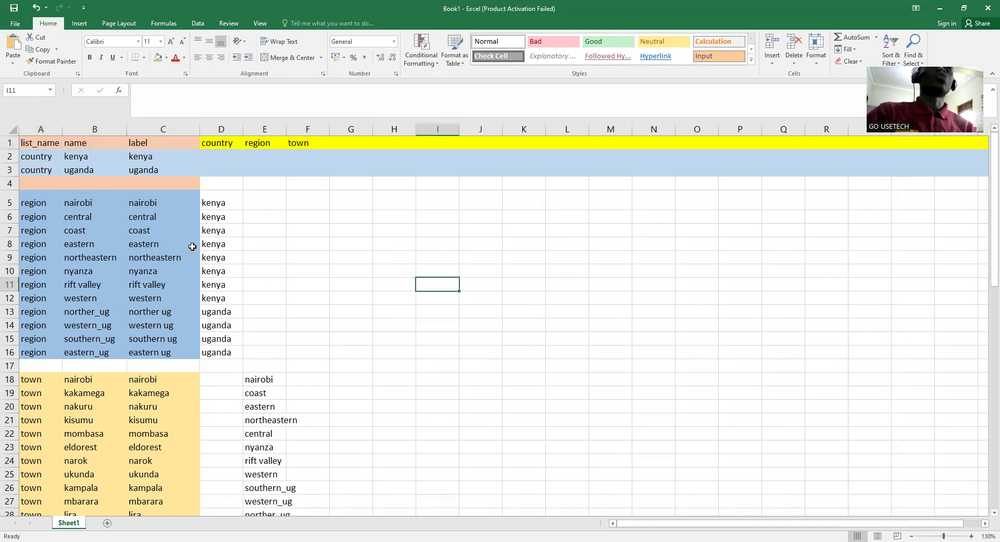
# - Fill the whole country column D with yellow
pyautogui.click(216, 144)
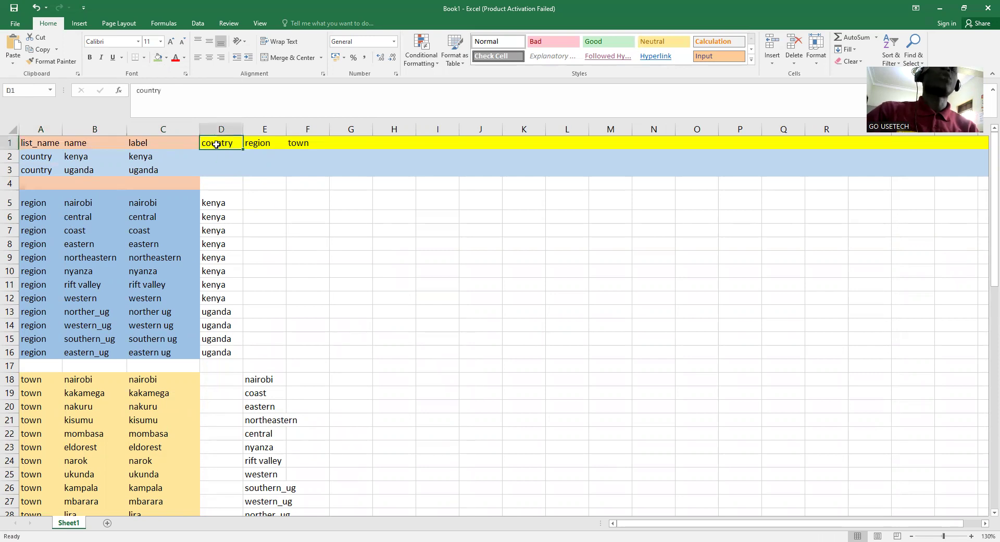
pyautogui.click(220, 130)
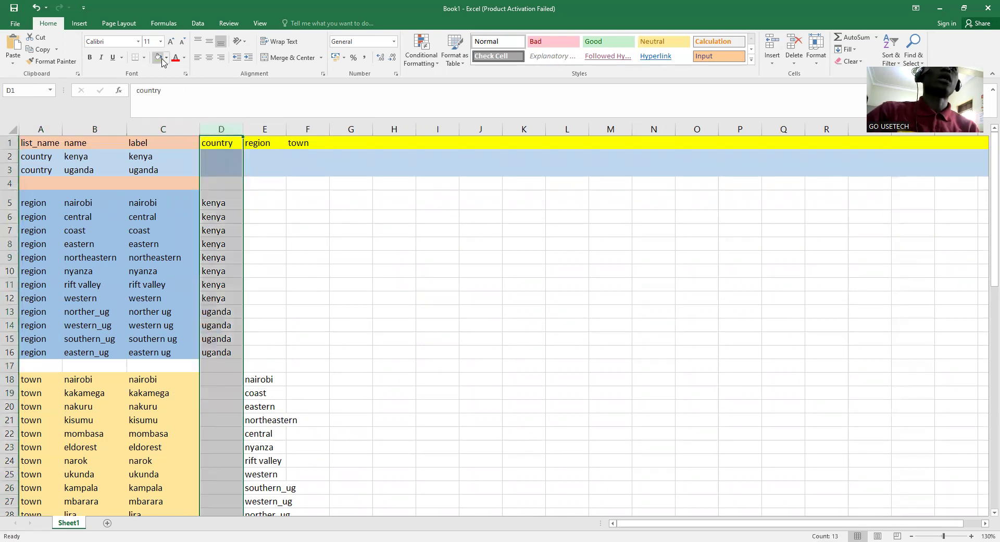
pyautogui.click(167, 58)
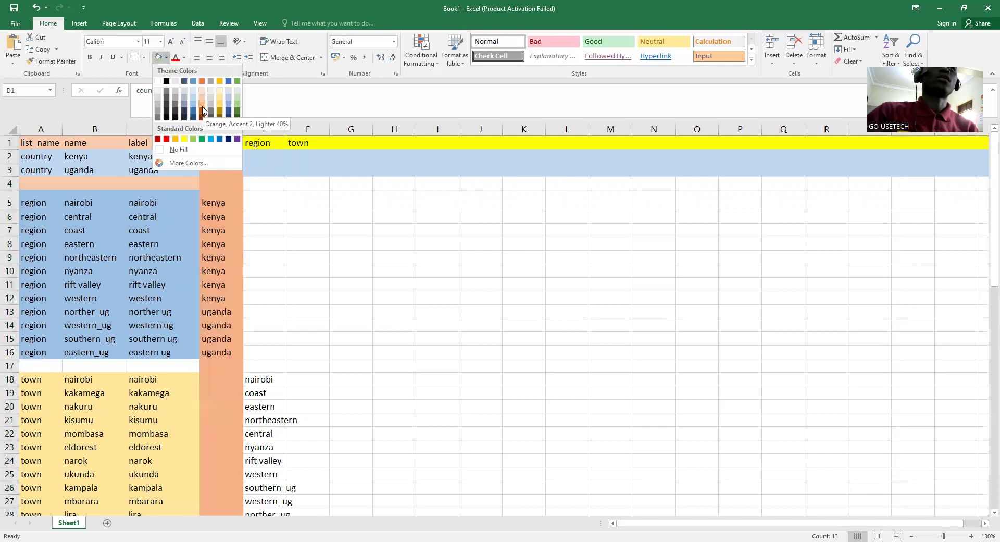
pyautogui.click(184, 137)
pyautogui.click(333, 201)
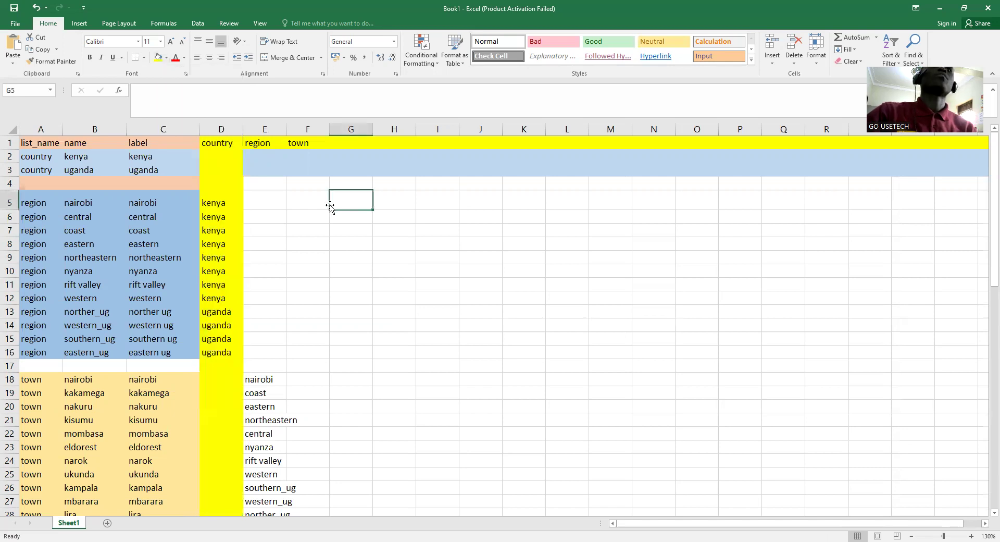
# - Examine the country column's header and compare its cells in the country rows with those in the region rows
pyautogui.click(221, 203)
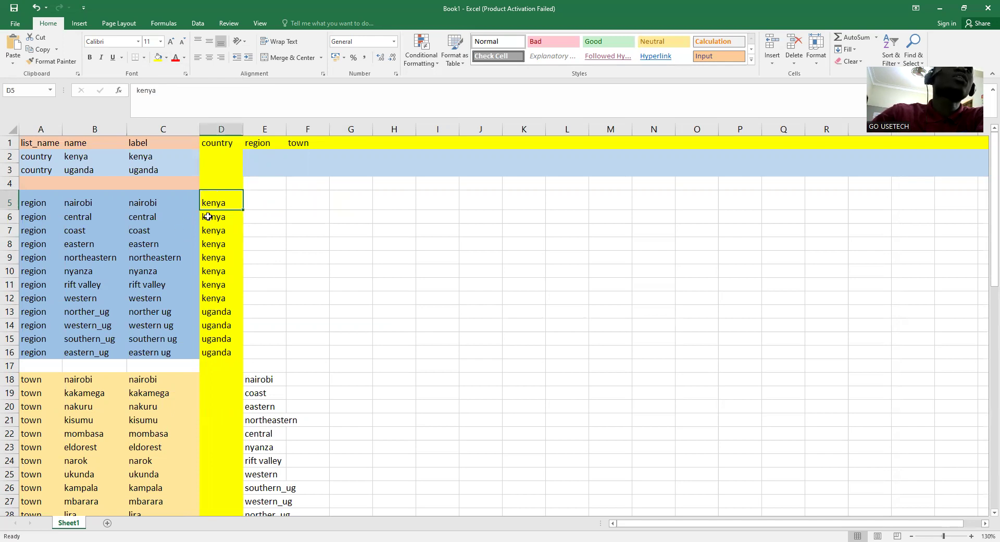
pyautogui.click(219, 157)
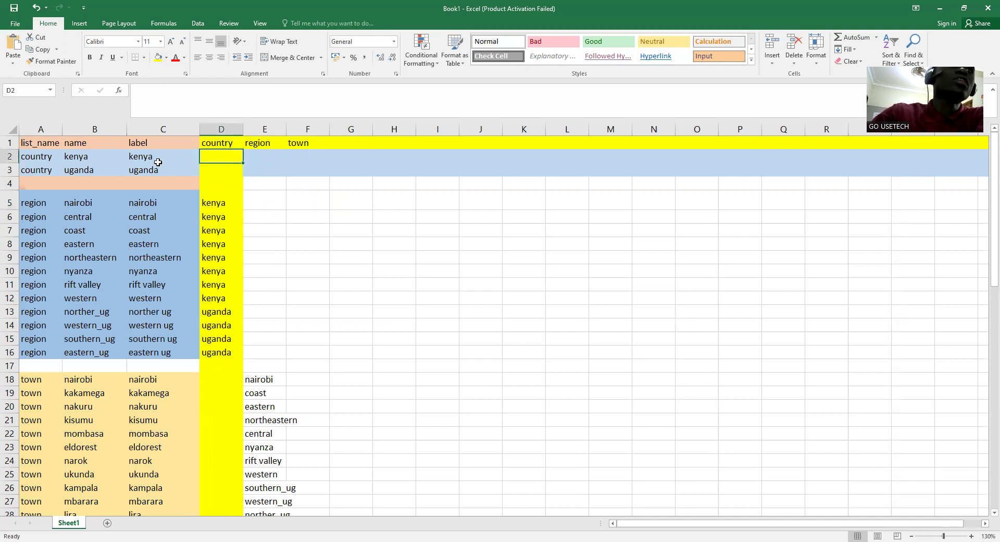
pyautogui.moveTo(137, 159); pyautogui.dragTo(210, 159)
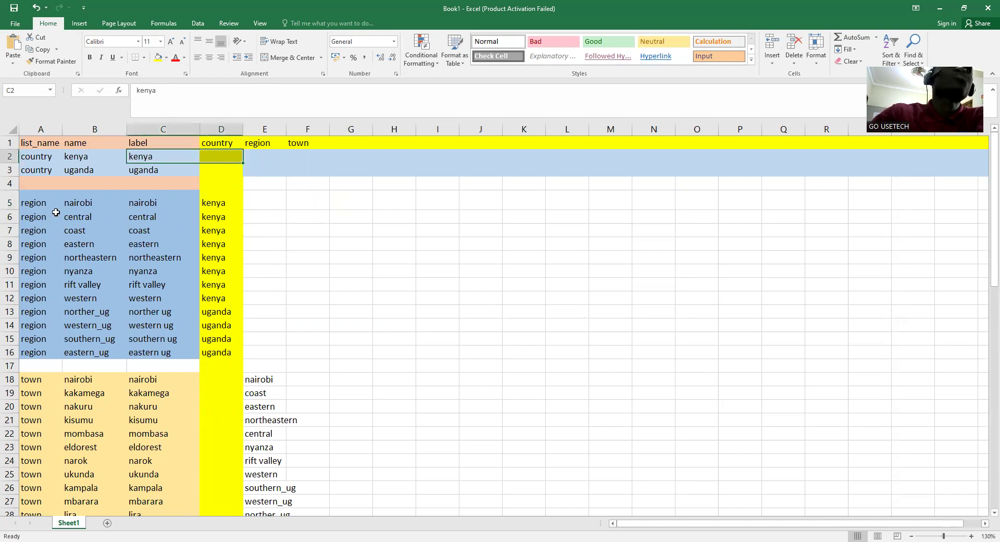
pyautogui.click(27, 214)
pyautogui.click(223, 204)
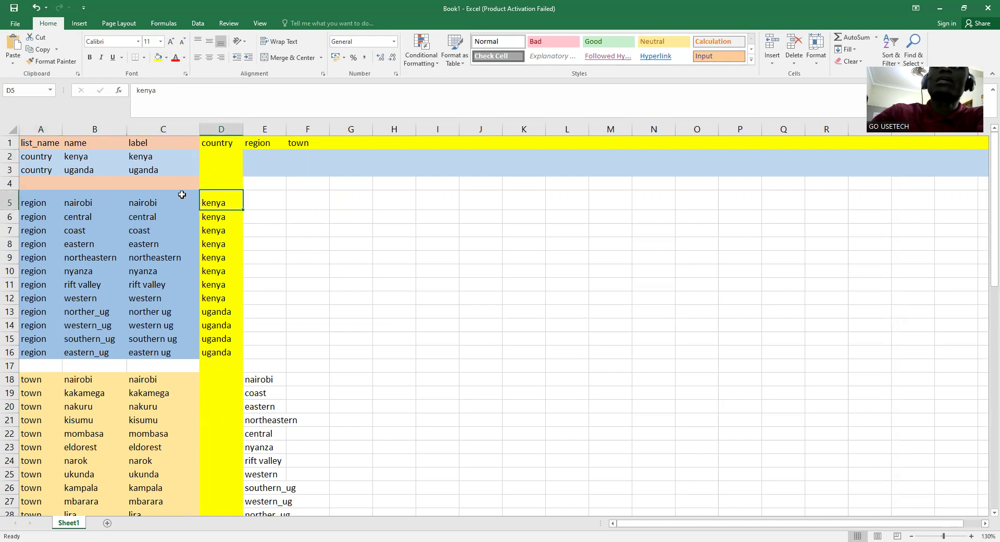
pyautogui.click(227, 145)
pyautogui.doubleClick(230, 142)
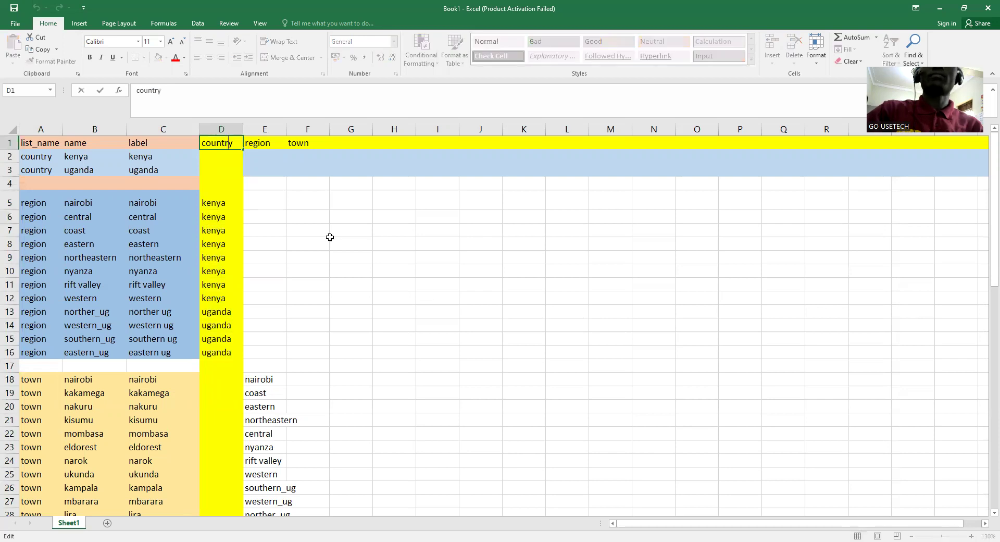
pyautogui.click(214, 153)
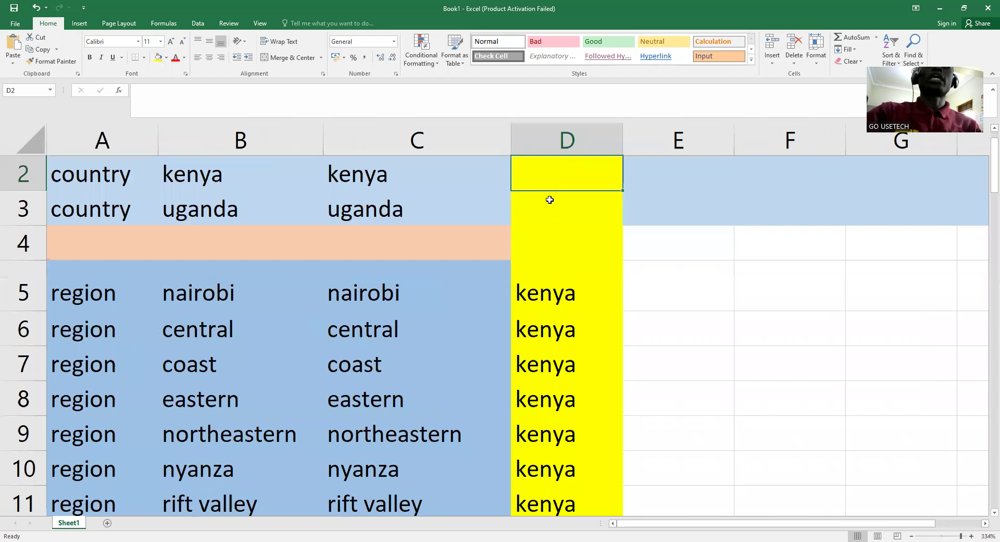
pyautogui.scroll(1, 549, 200)
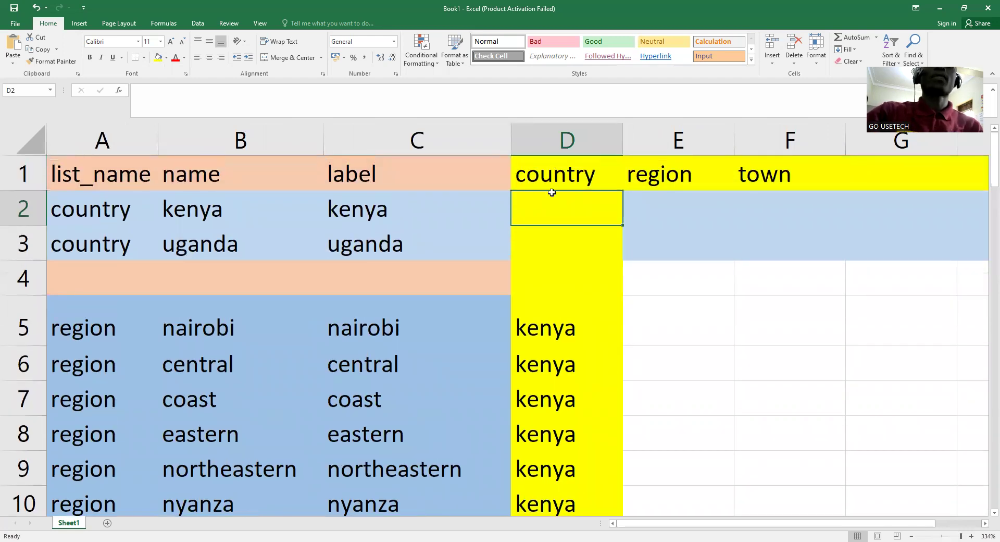
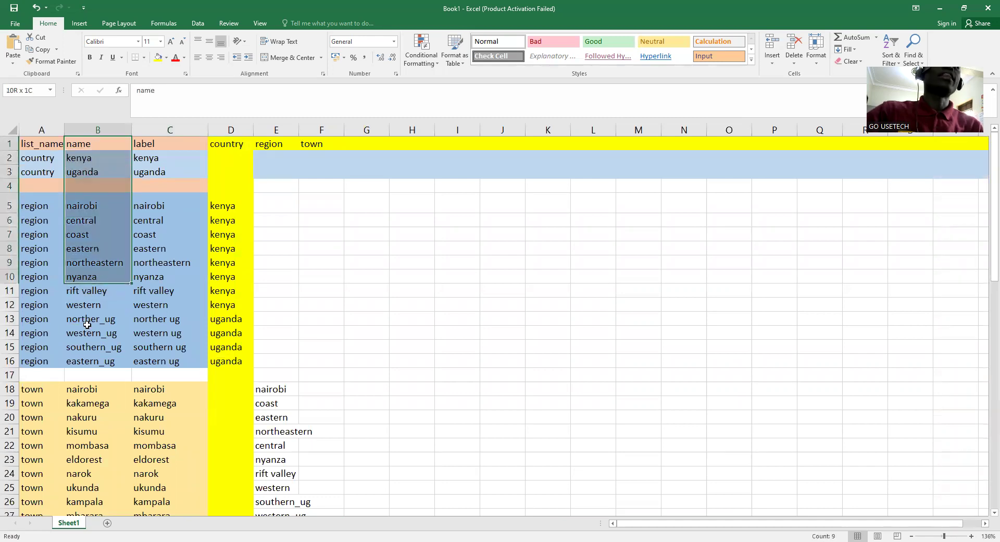
# - Compare the name kenya in B2 with the country values beside the Kenyan regions, down to western
pyautogui.doubleClick(82, 157)
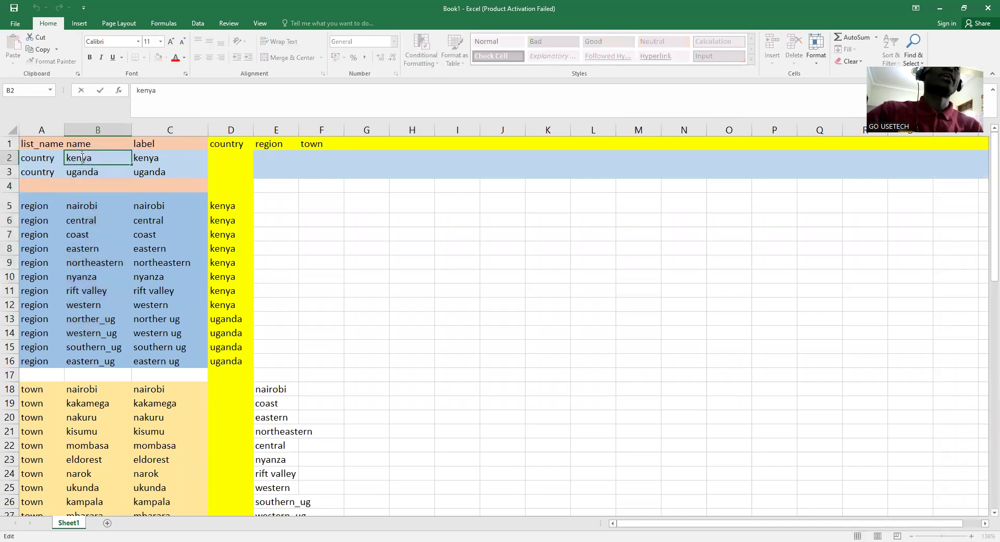
pyautogui.moveTo(241, 206); pyautogui.dragTo(242, 286)
pyautogui.click(163, 290)
pyautogui.moveTo(151, 292); pyautogui.dragTo(64, 304)
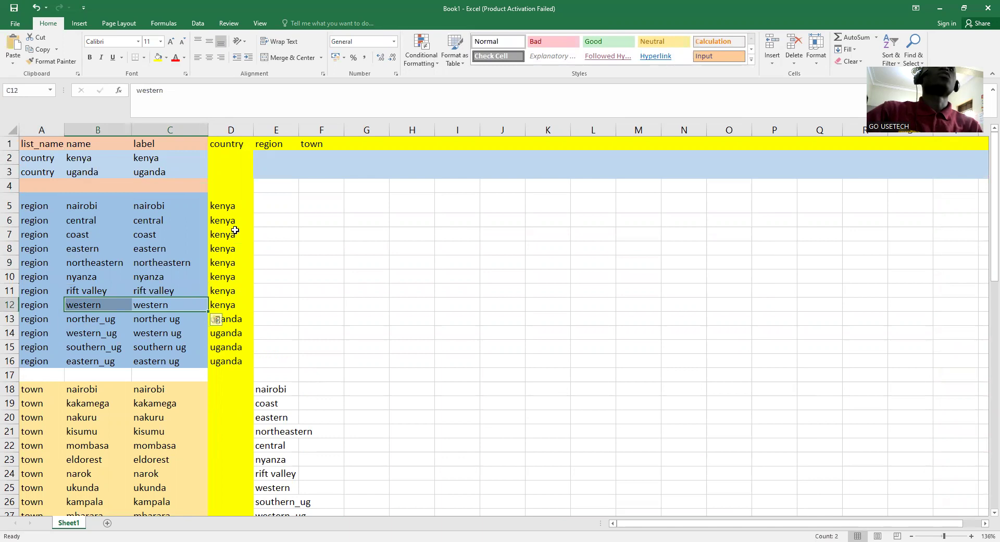
pyautogui.click(84, 139)
pyautogui.click(97, 157)
pyautogui.rightClick(96, 157)
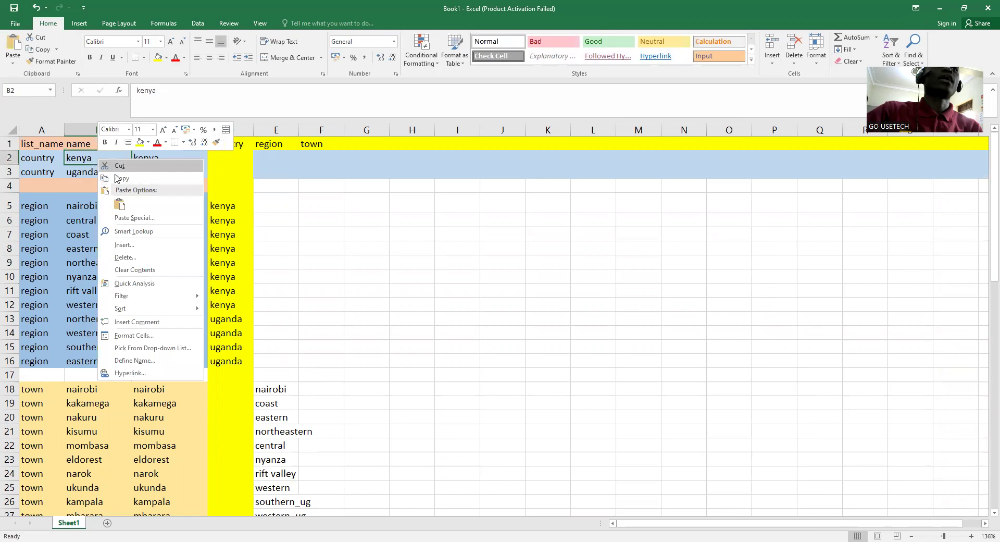
pyautogui.click(226, 200)
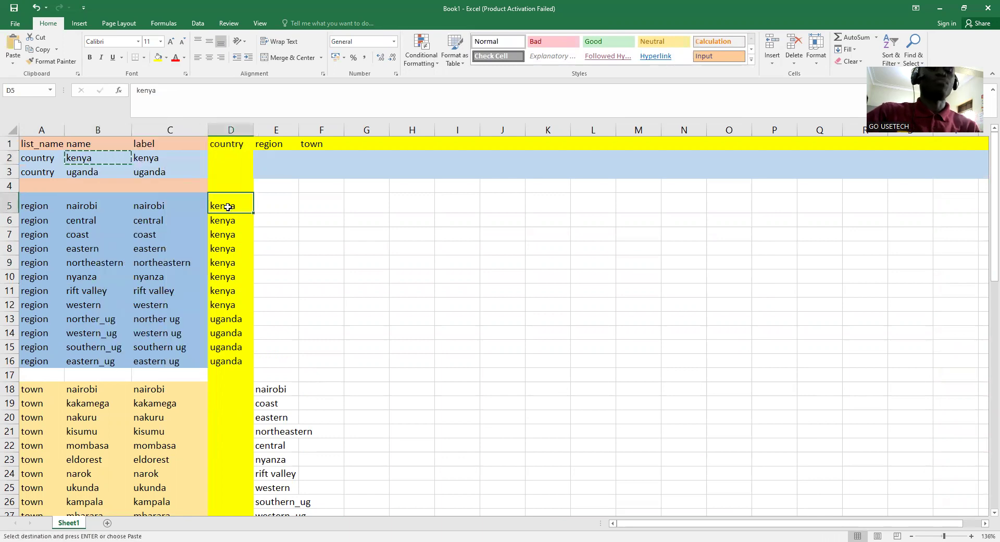
pyautogui.hotkey('ctrl', 'c')
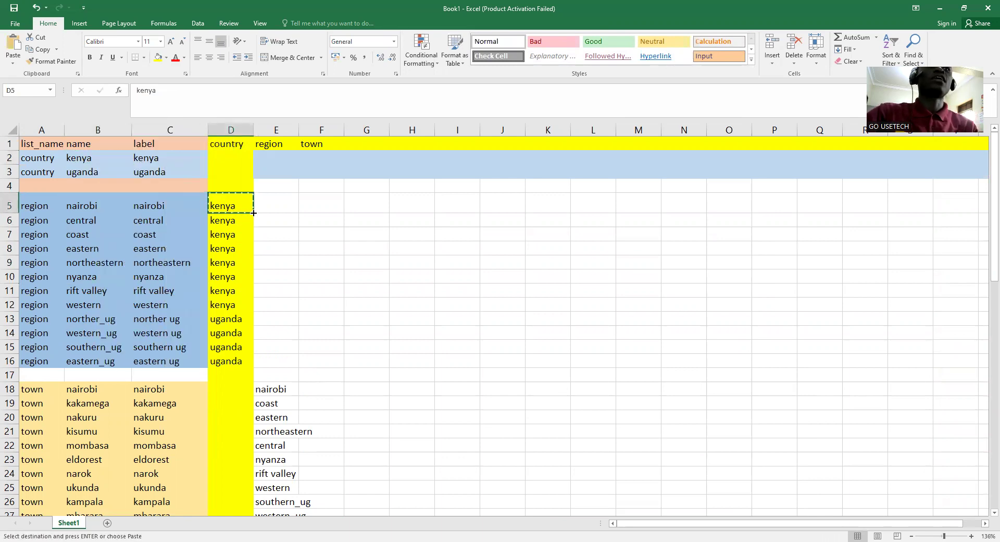
# - Copy the country name kenya from B2 into D5 and fill it down beside the Kenyan regions through D12
pyautogui.click(94, 159)
pyautogui.hotkey('ctrl', 'c')
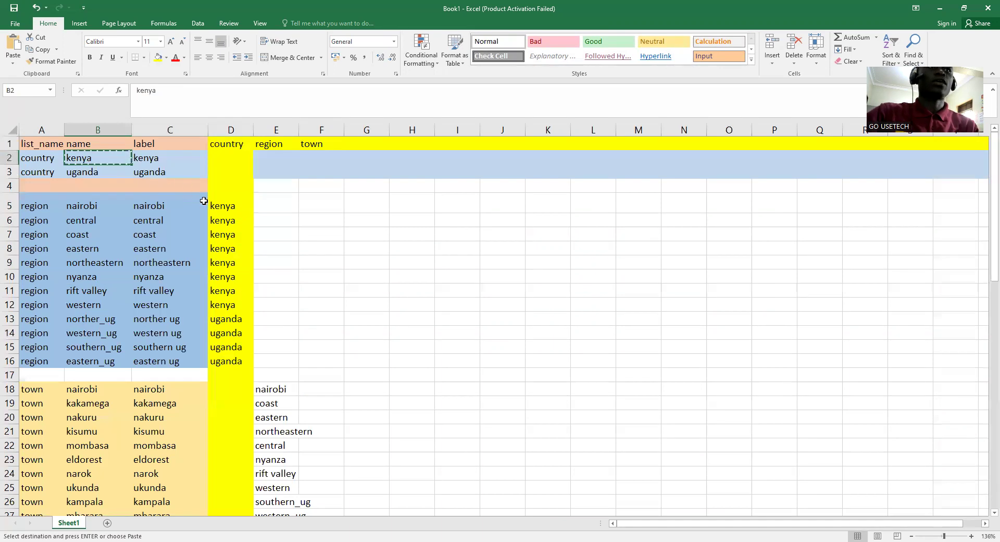
pyautogui.click(238, 206)
pyautogui.rightClick(237, 206)
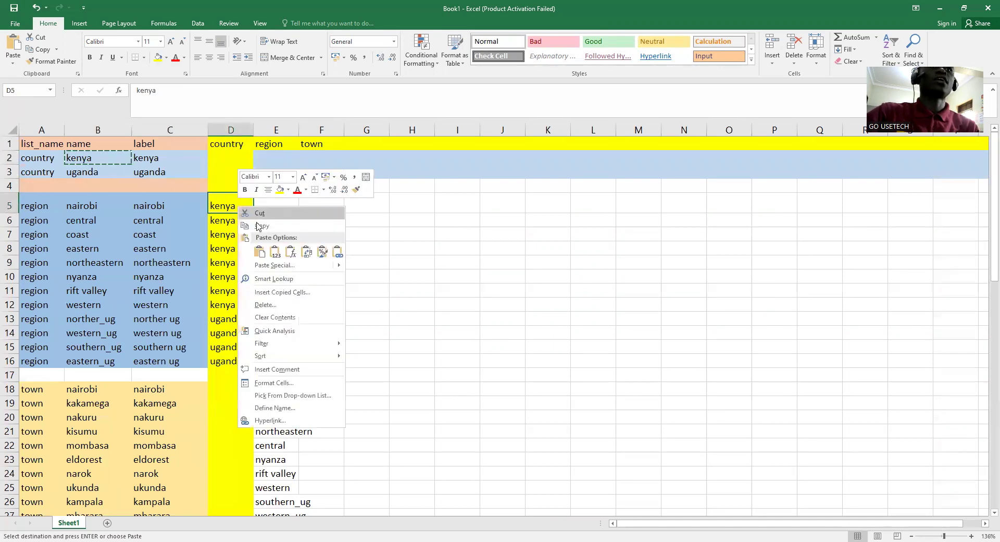
pyautogui.click(259, 251)
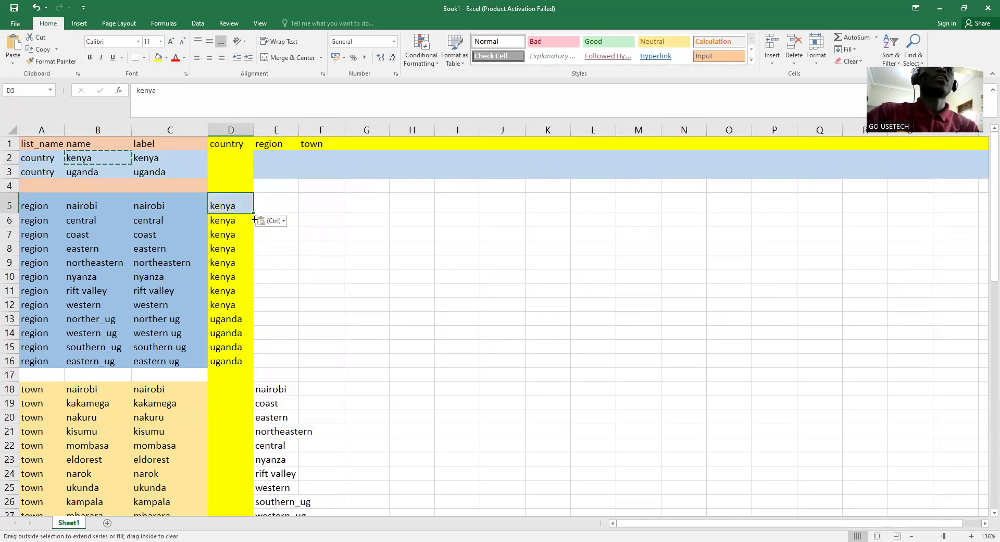
pyautogui.moveTo(269, 305); pyautogui.dragTo(269, 304)
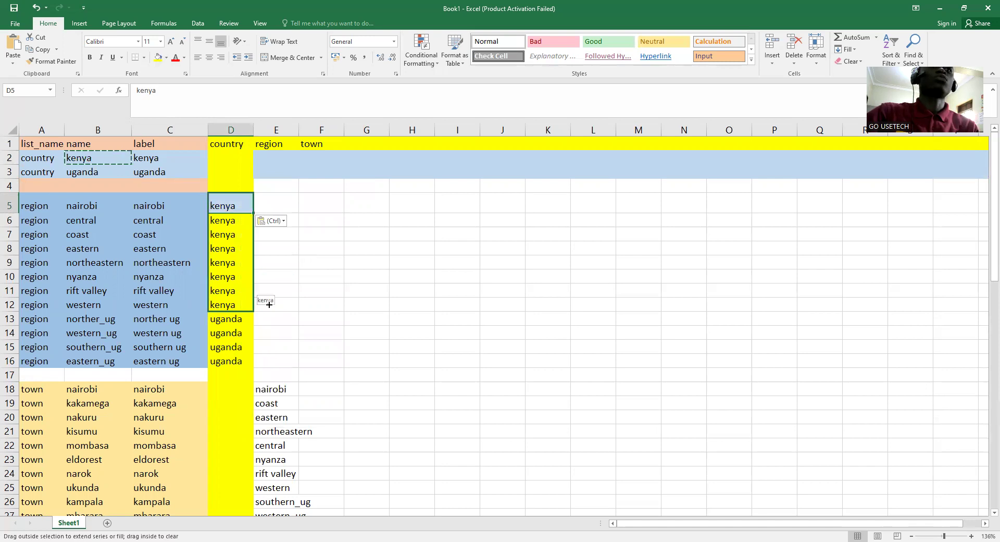
pyautogui.moveTo(342, 322); pyautogui.dragTo(374, 325)
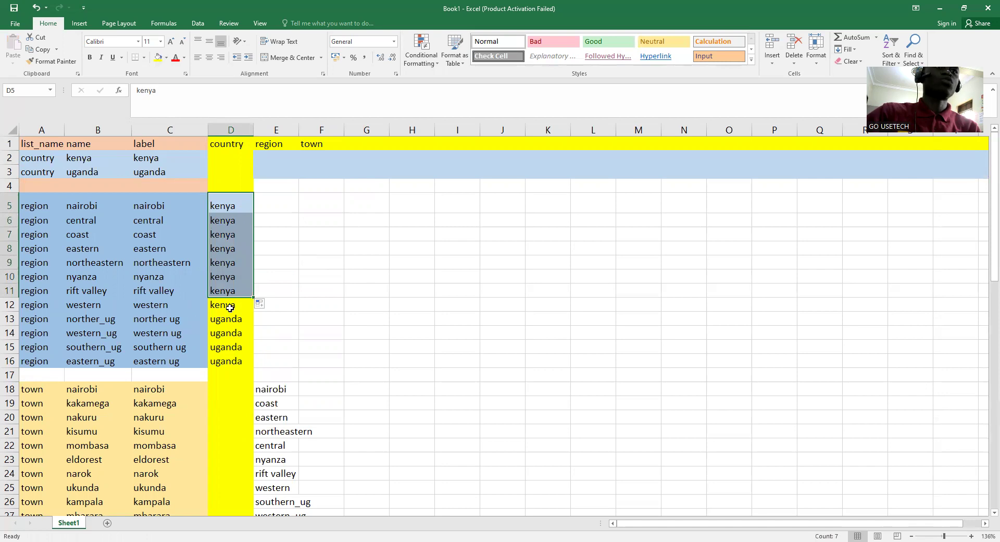
pyautogui.moveTo(253, 297); pyautogui.dragTo(255, 309)
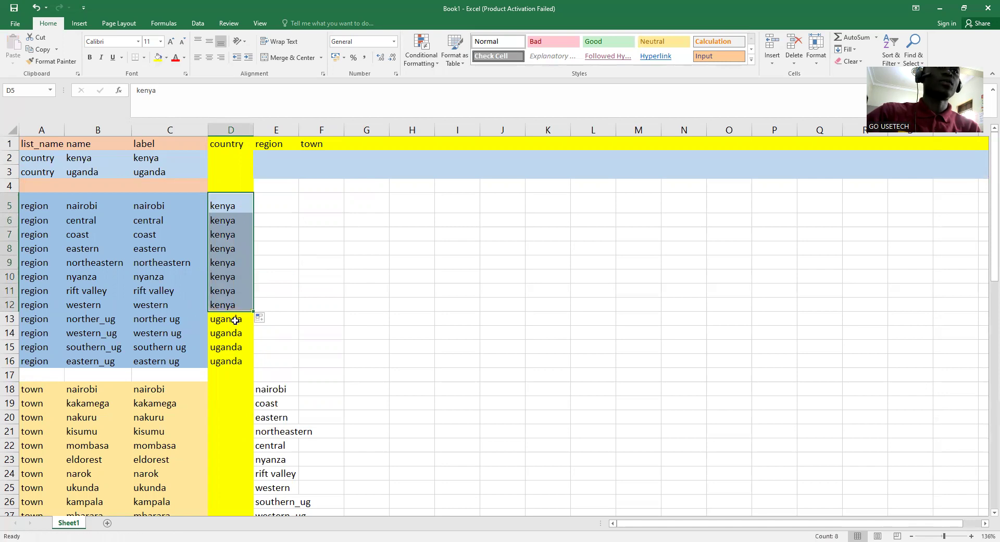
# - Copy the country name uganda from B3 into D13 and fill it down beside the Ugandan regions through D16
pyautogui.click(236, 320)
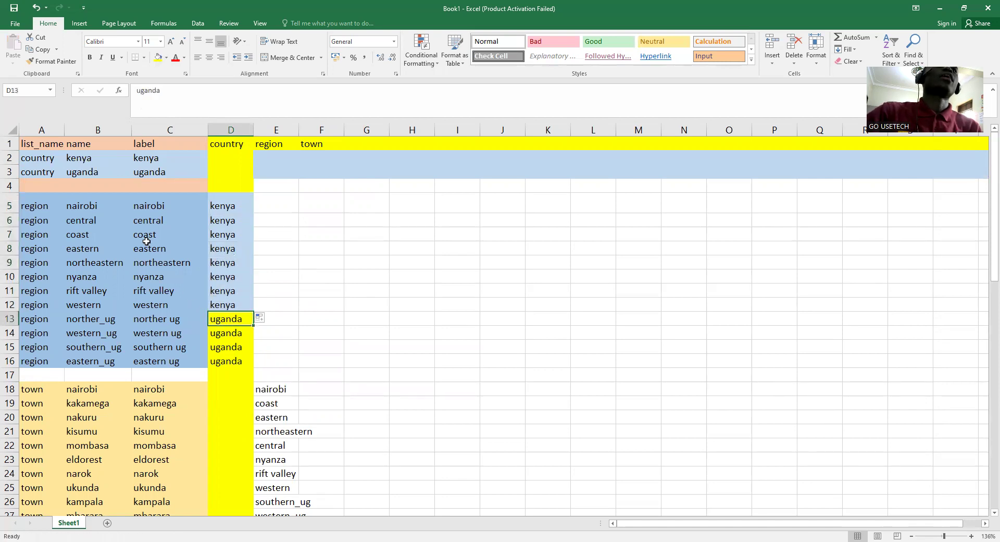
pyautogui.click(160, 173)
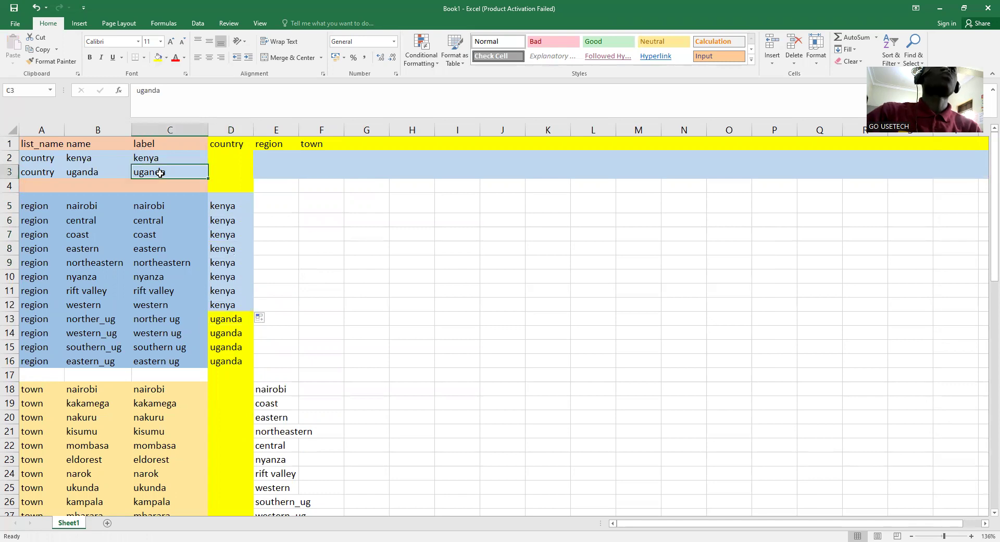
pyautogui.click(93, 173)
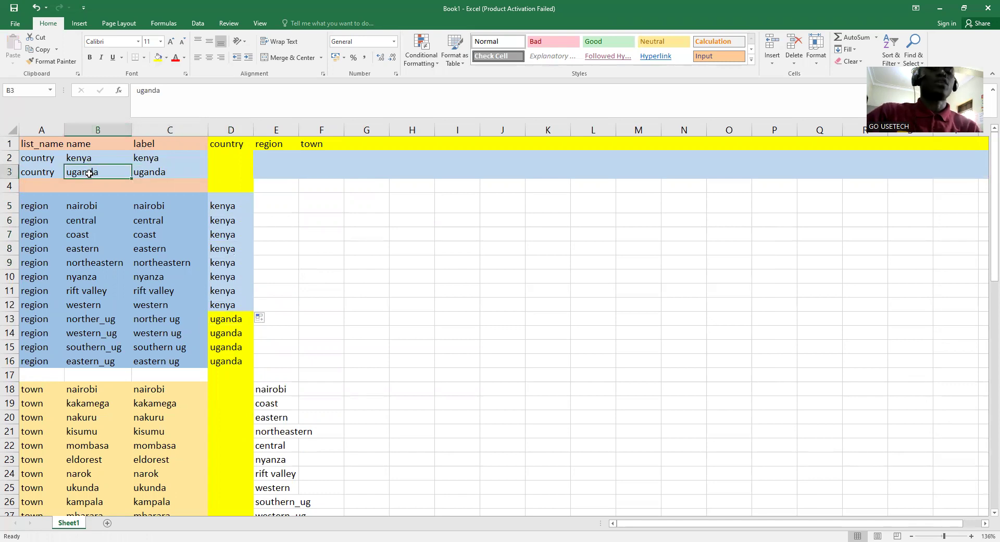
pyautogui.hotkey('ctrl', 'c')
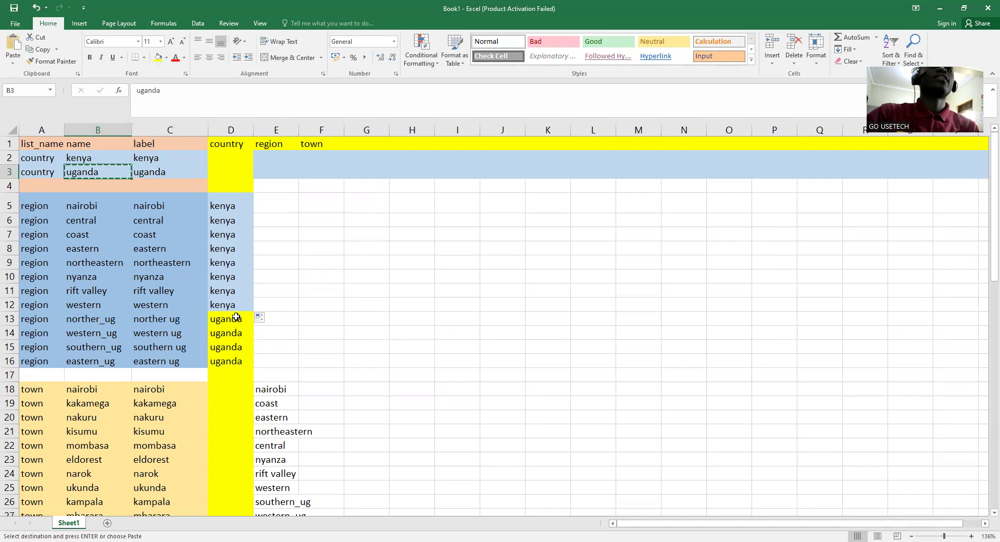
pyautogui.click(235, 318)
pyautogui.hotkey('ctrl', 'v')
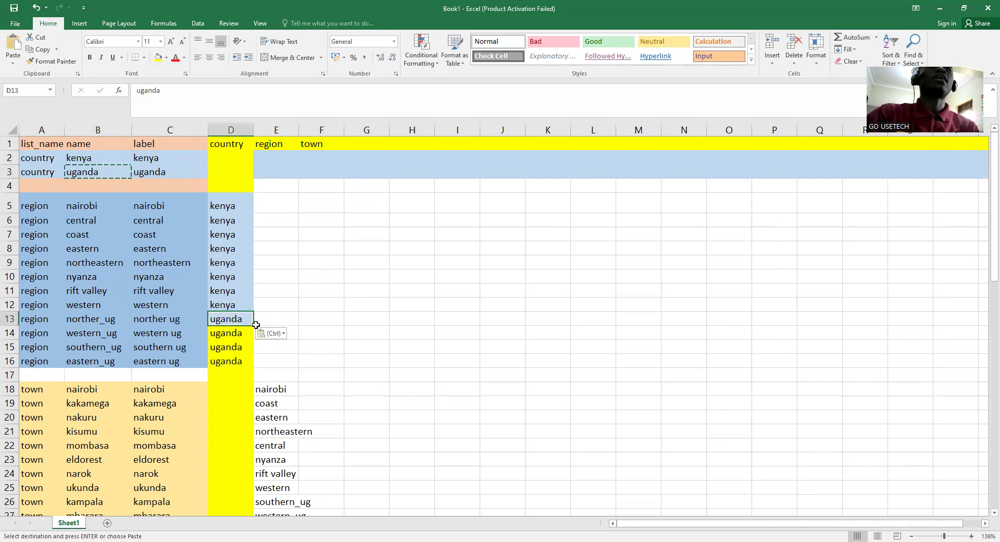
pyautogui.moveTo(259, 364); pyautogui.dragTo(258, 365)
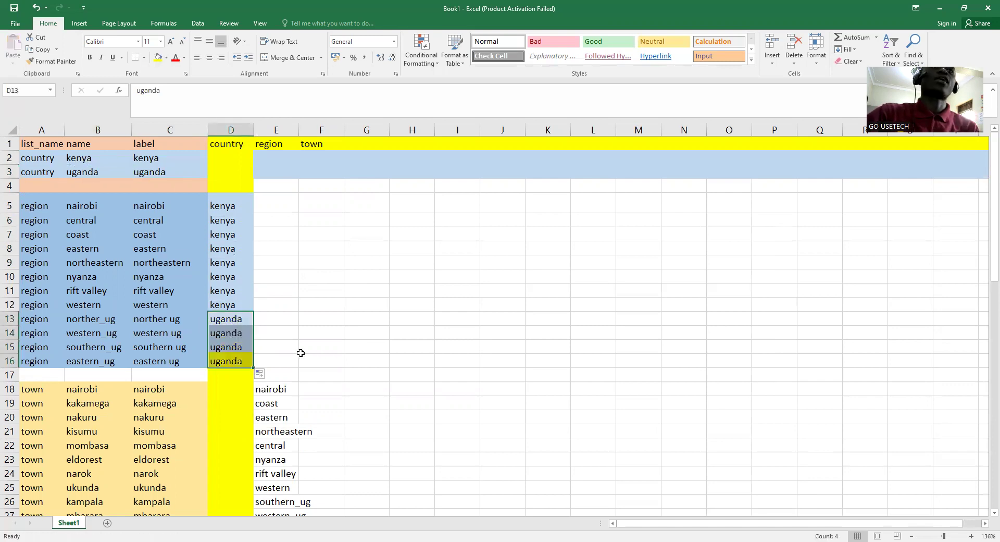
pyautogui.click(314, 336)
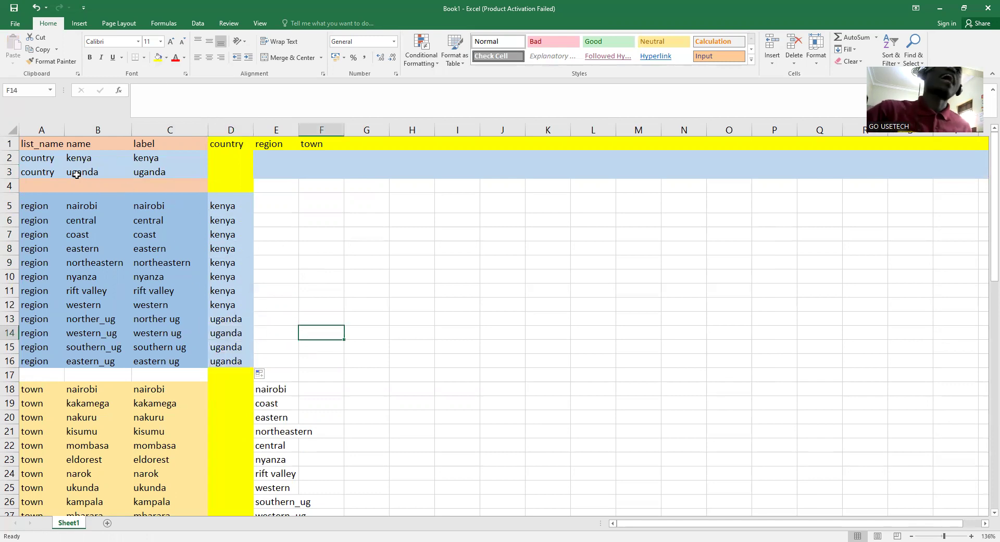
# - Compare kenya in B2 with region rows 5 to 12 and uganda in B3 with region rows 13 to 16
pyautogui.click(86, 157)
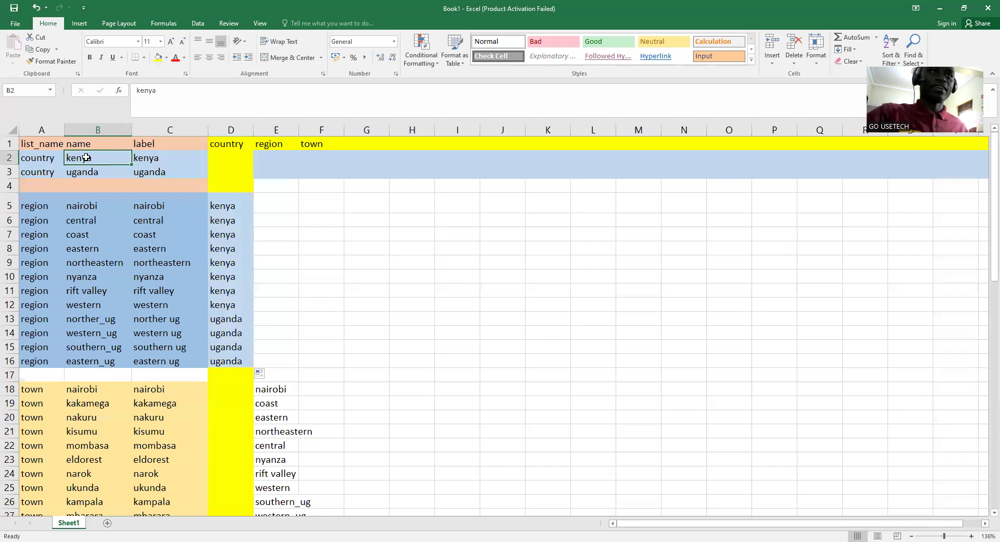
pyautogui.moveTo(245, 204); pyautogui.dragTo(48, 303)
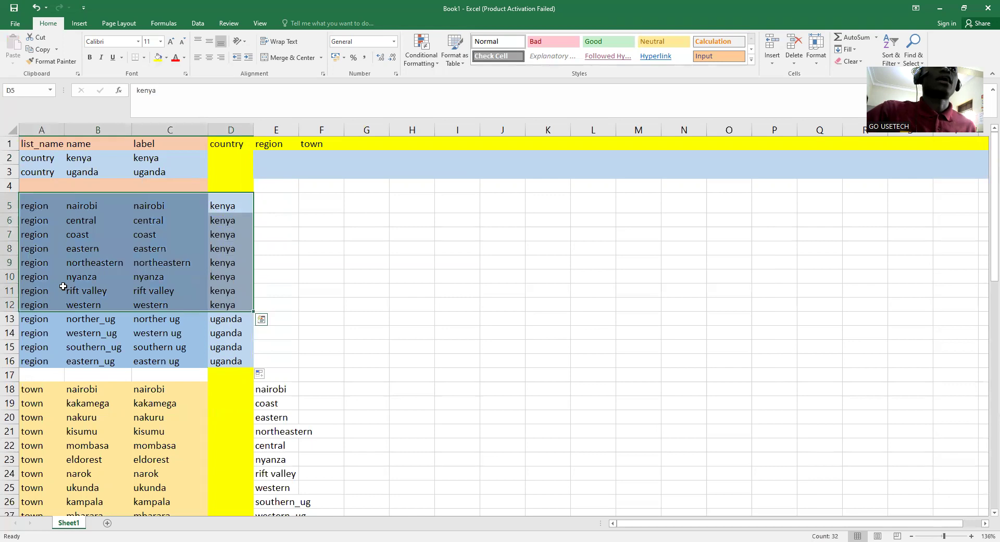
pyautogui.click(85, 171)
pyautogui.moveTo(230, 319); pyautogui.dragTo(37, 353)
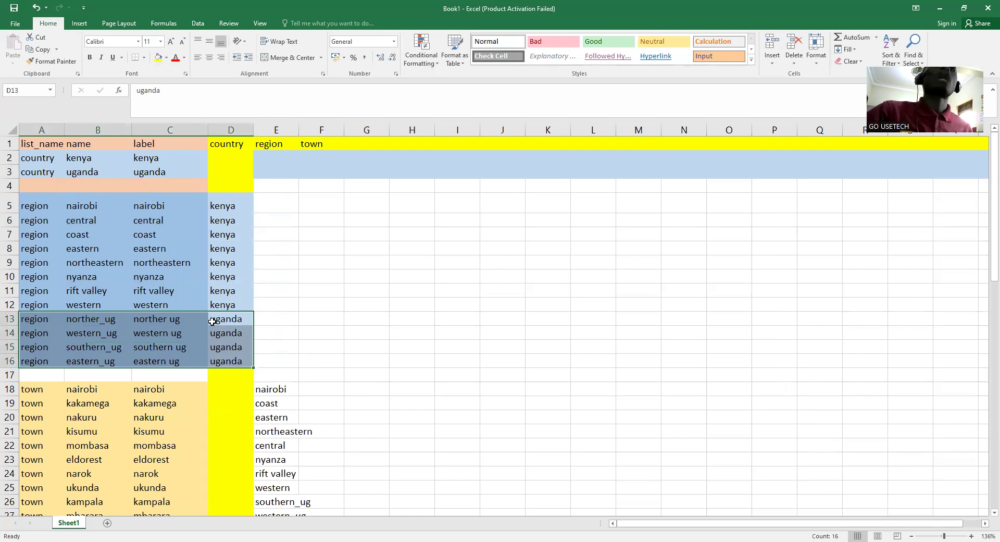
# - Examine the region values in column E beside the town rows, from E18 down to E33
pyautogui.scroll(-1, 212, 322)
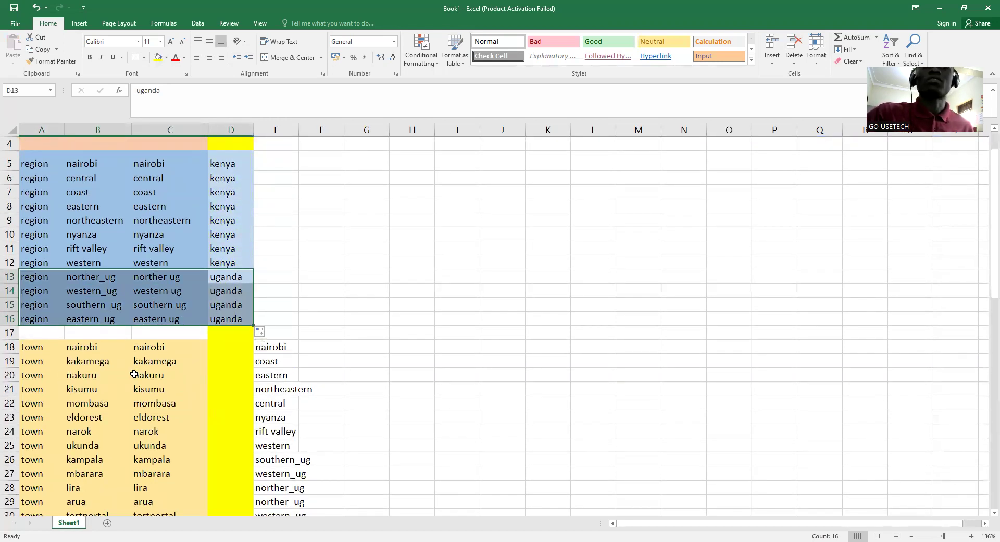
pyautogui.scroll(1, 133, 374)
pyautogui.scroll(-3, 267, 398)
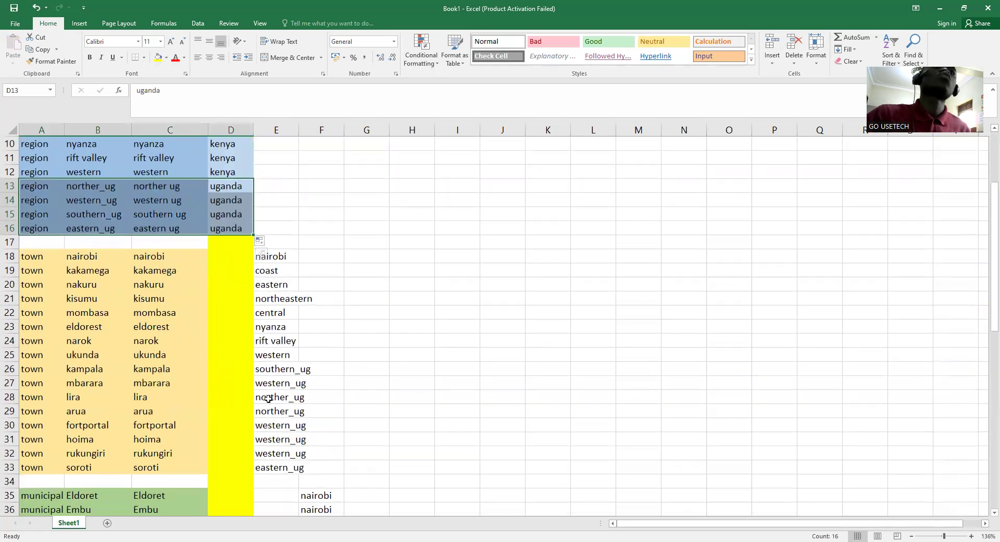
pyautogui.click(284, 259)
pyautogui.click(285, 276)
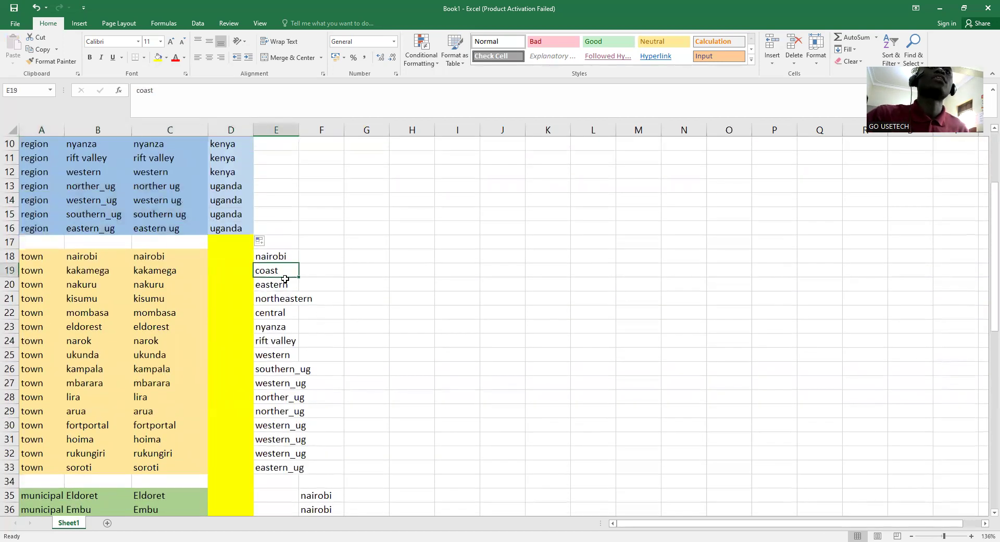
pyautogui.click(285, 288)
pyautogui.click(281, 304)
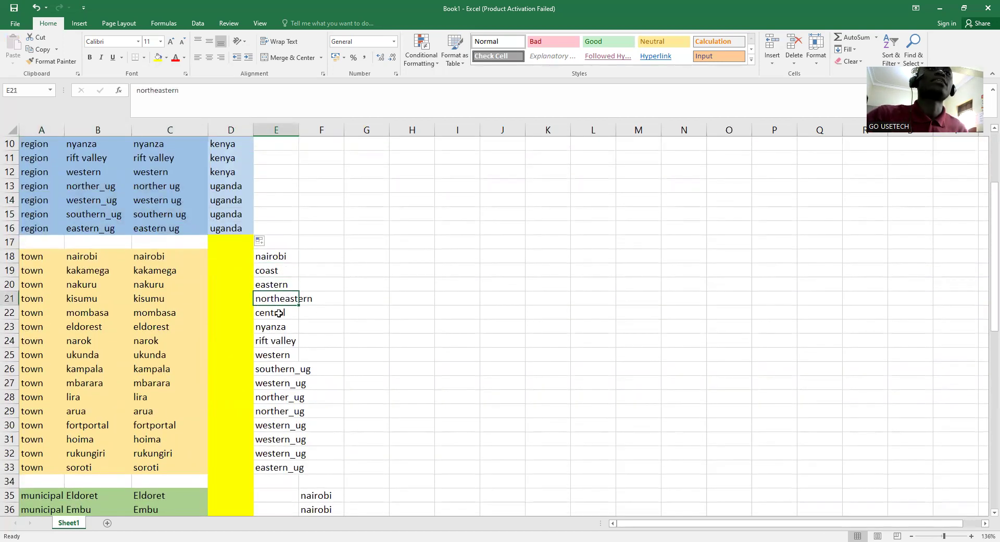
pyautogui.moveTo(289, 255); pyautogui.dragTo(293, 466)
pyautogui.click(412, 338)
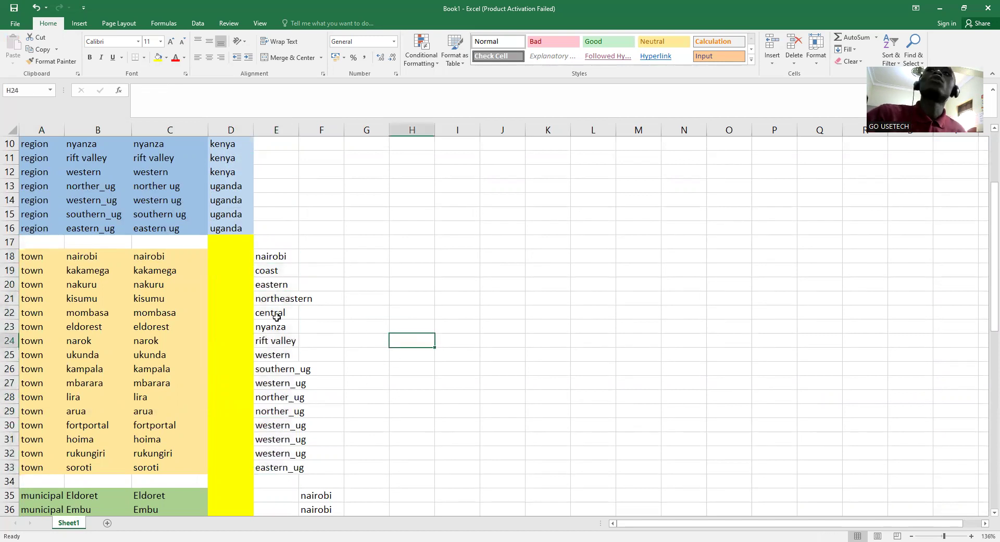
# - Compare the region names in rows 5 to 16 and the region header in E1 with the values beside the towns
pyautogui.scroll(3, 292, 312)
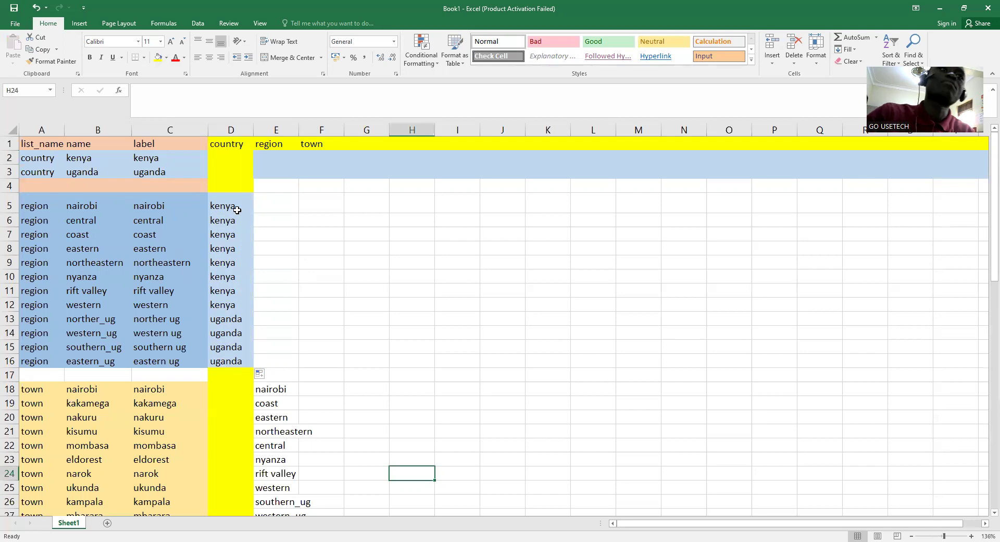
pyautogui.click(146, 207)
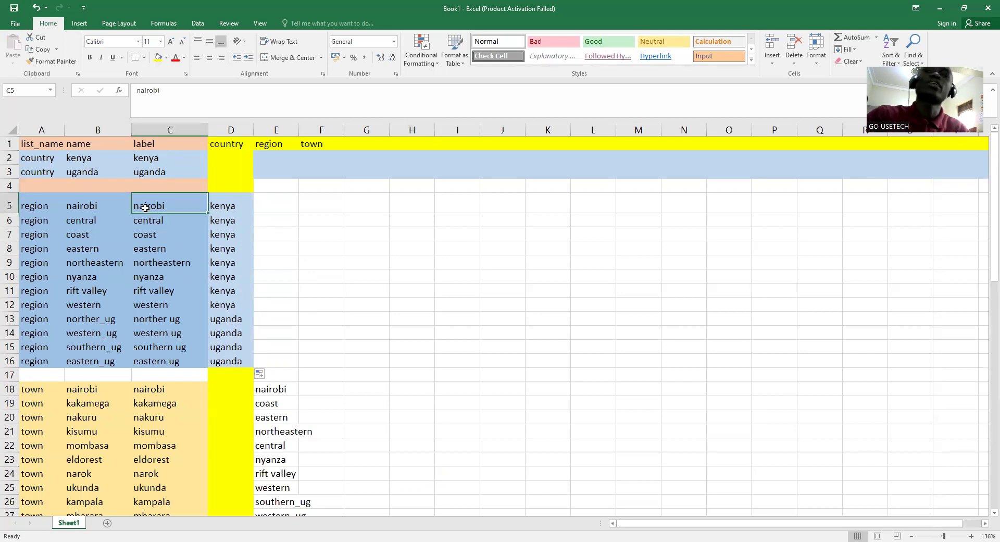
pyautogui.click(265, 404)
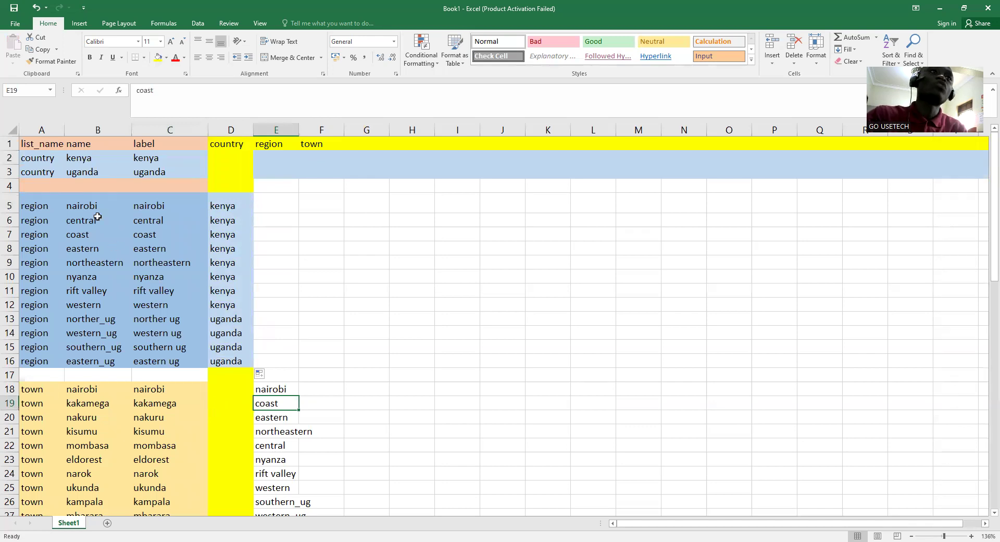
pyautogui.click(273, 145)
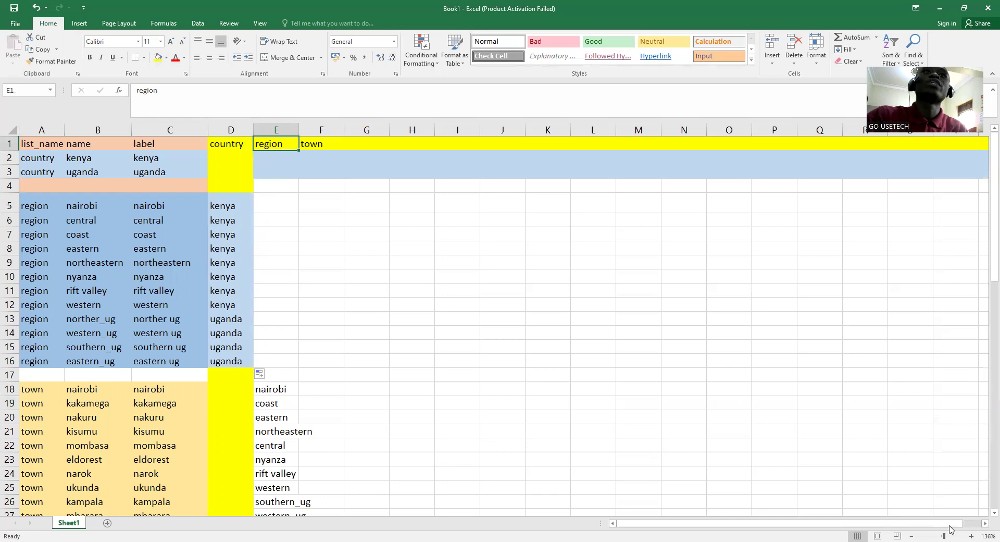
pyautogui.scroll(4, 396, 132)
pyautogui.moveTo(399, 173)
pyautogui.mouseDown()
pyautogui.moveTo(396, 232)
pyautogui.moveTo(396, 174)
pyautogui.moveTo(399, 189)
pyautogui.mouseUp()
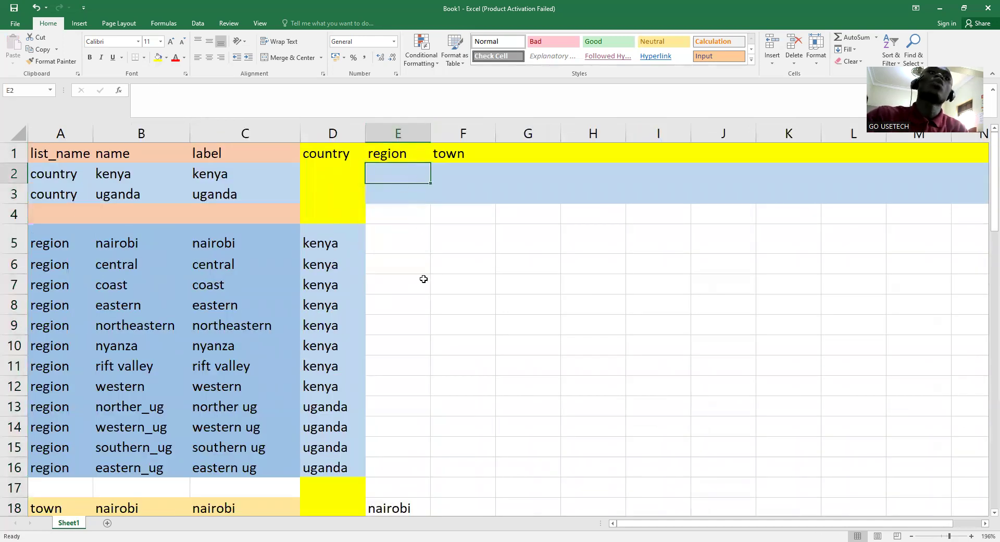
pyautogui.scroll(-3, 423, 280)
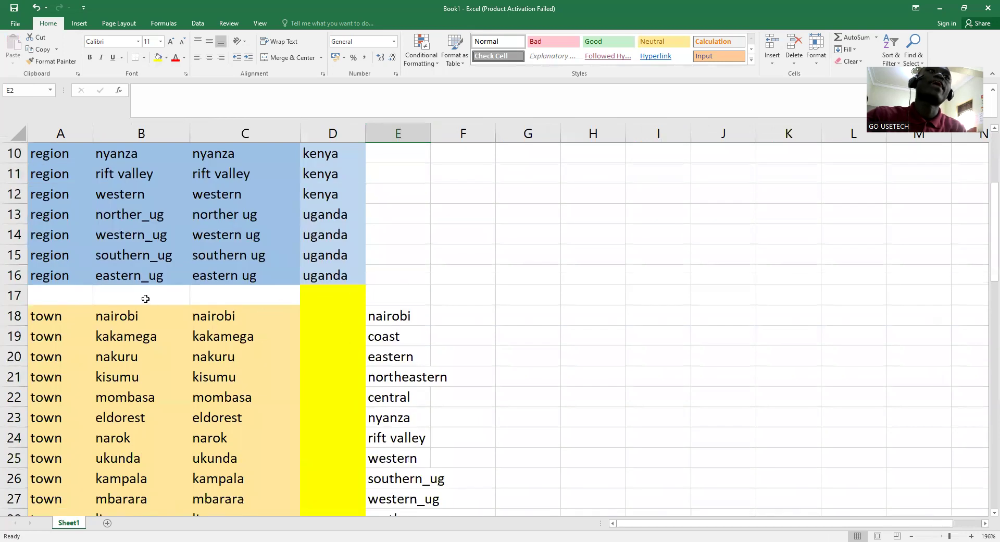
pyautogui.scroll(3, 146, 298)
pyautogui.scroll(-3, 376, 311)
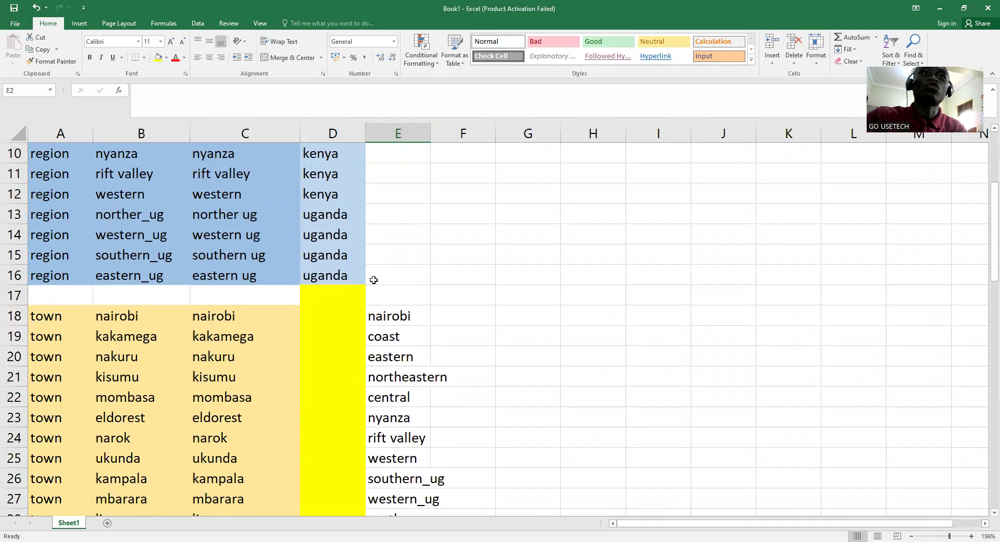
pyautogui.moveTo(401, 314); pyautogui.dragTo(425, 439)
pyautogui.scroll(3, 402, 318)
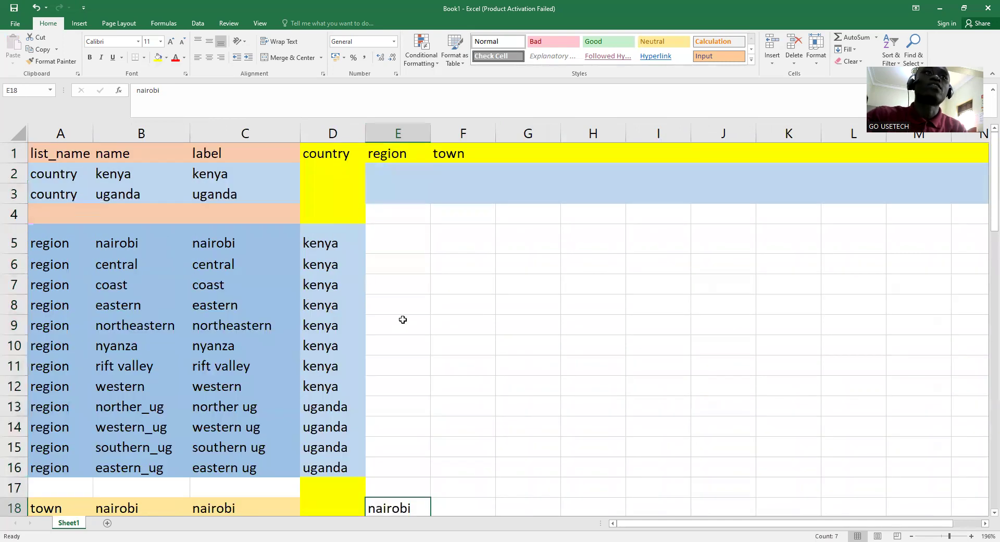
# - Review how the country list, the region rows with their country values, and the town rows relate to each other
pyautogui.click(221, 175)
pyautogui.scroll(-3, 473, 314)
pyautogui.scroll(3, 431, 314)
pyautogui.moveTo(69, 264); pyautogui.dragTo(377, 339)
pyautogui.scroll(-3, 505, 330)
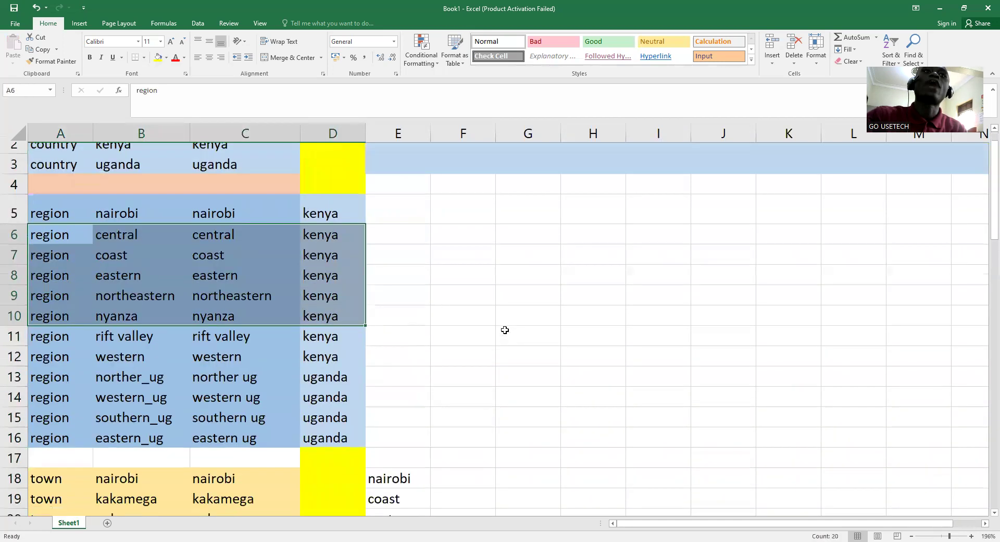
pyautogui.click(354, 255)
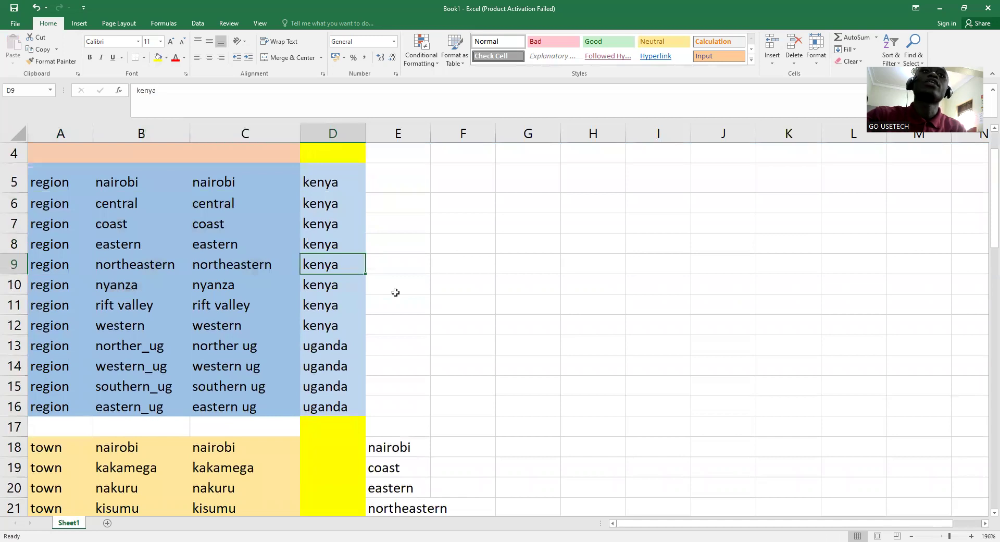
pyautogui.scroll(-1, 475, 395)
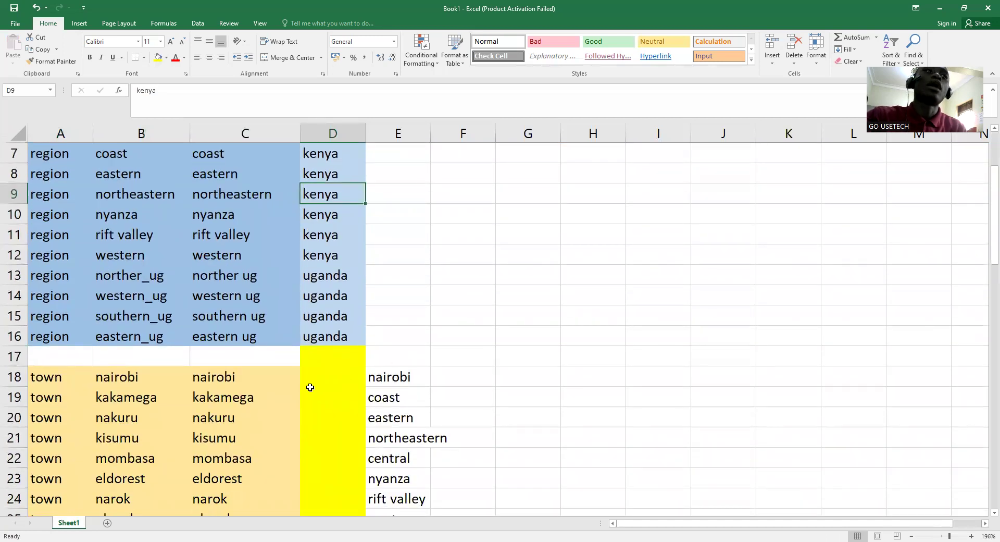
# - Compare the region value beside the nairobi town in E18 with the name header in B1 and the region name in B5
pyautogui.click(406, 380)
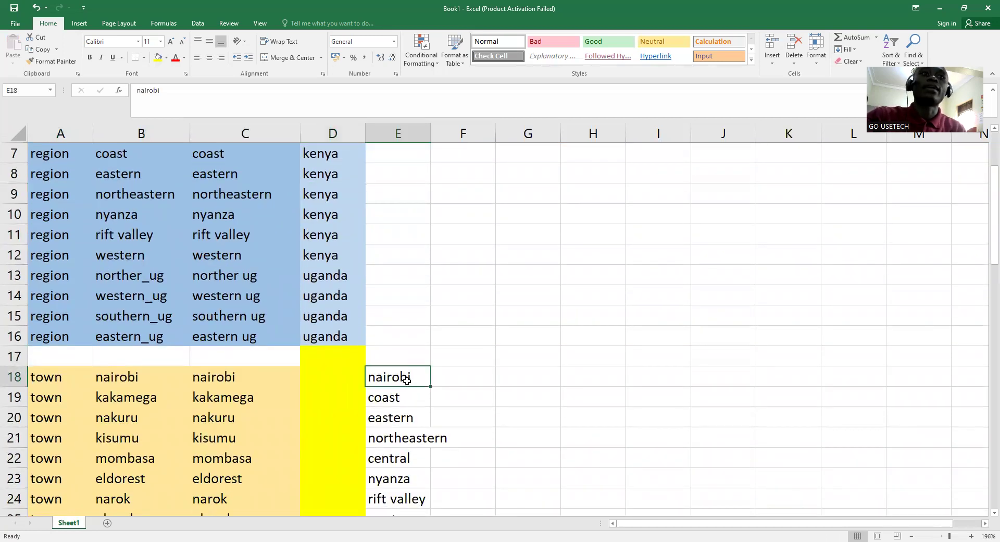
pyautogui.scroll(2, 407, 381)
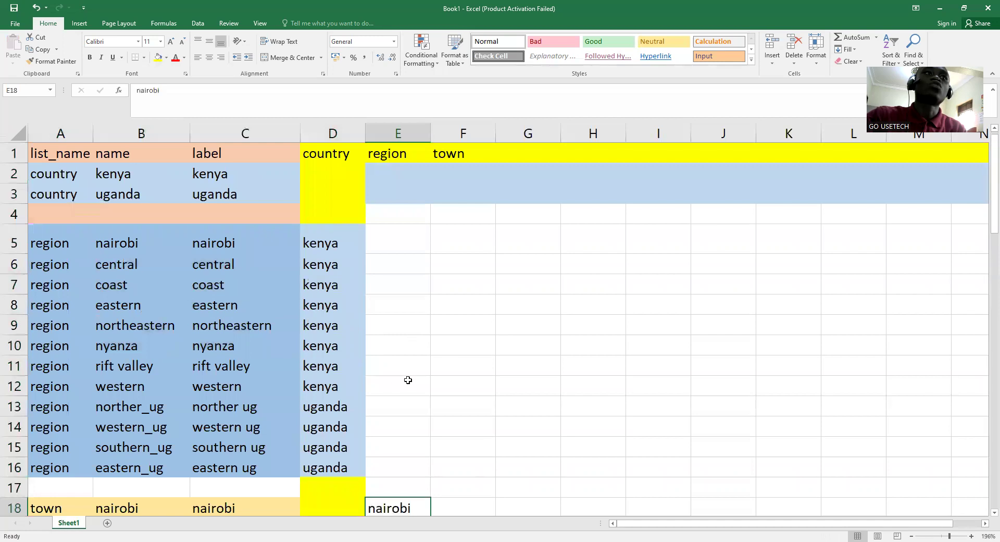
pyautogui.click(133, 158)
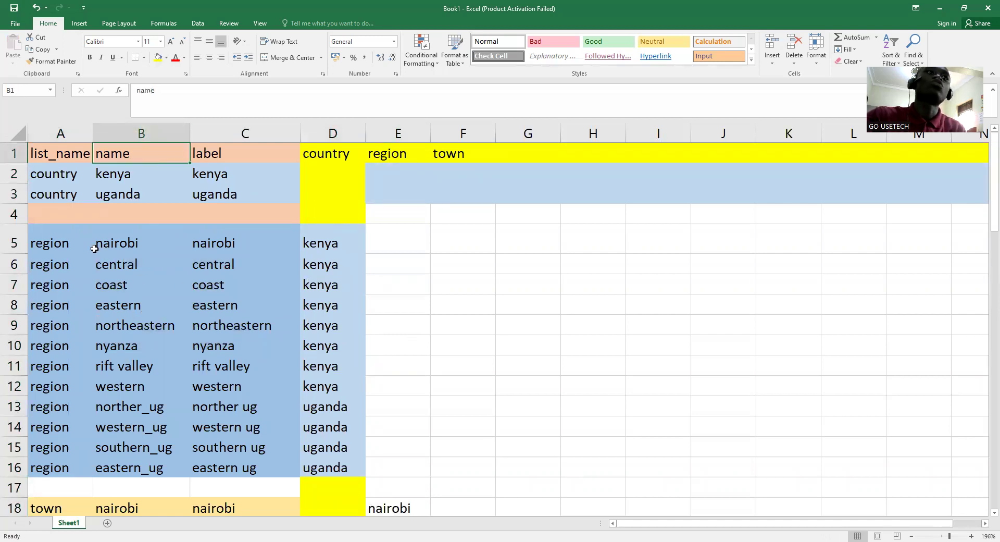
pyautogui.click(128, 245)
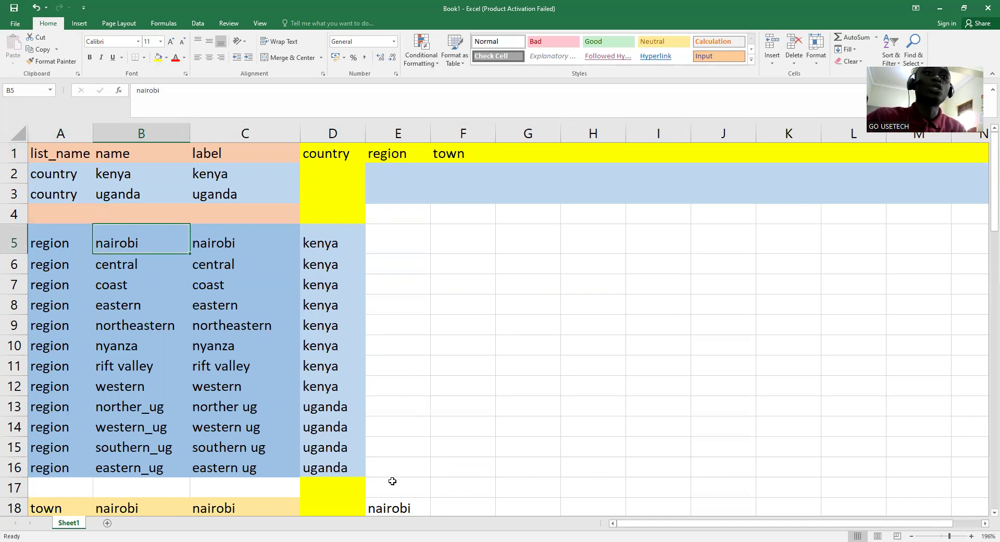
pyautogui.scroll(-2, 396, 470)
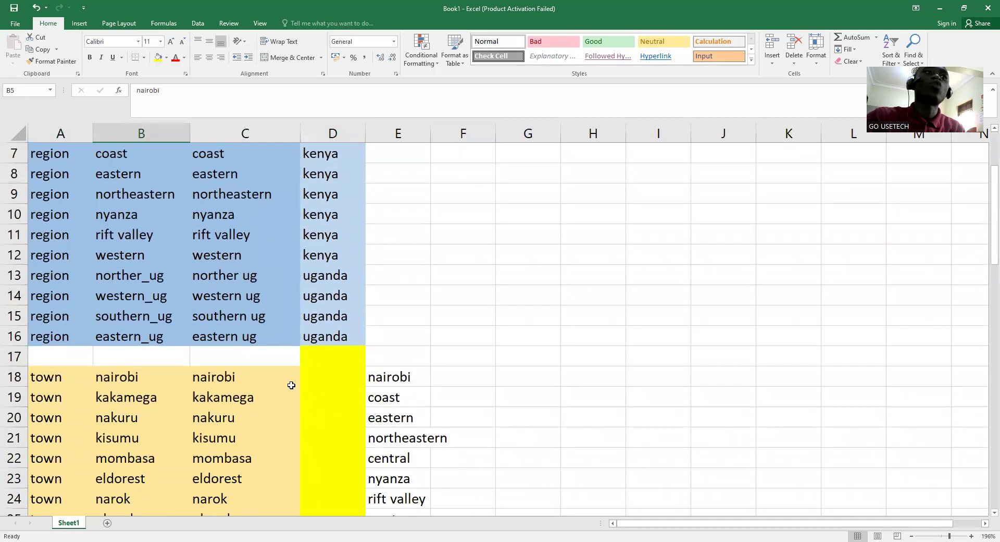
pyautogui.click(402, 376)
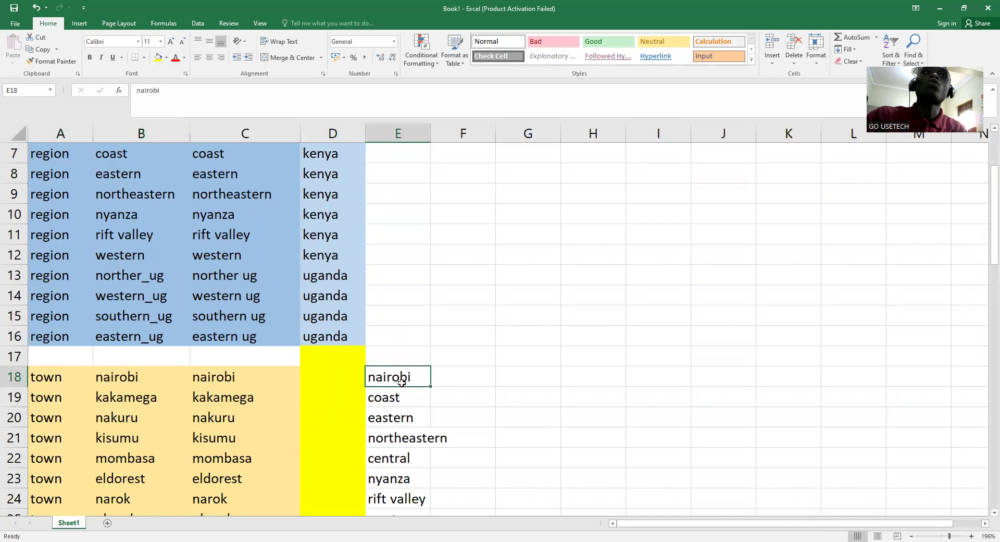
pyautogui.scroll(-4, 402, 382)
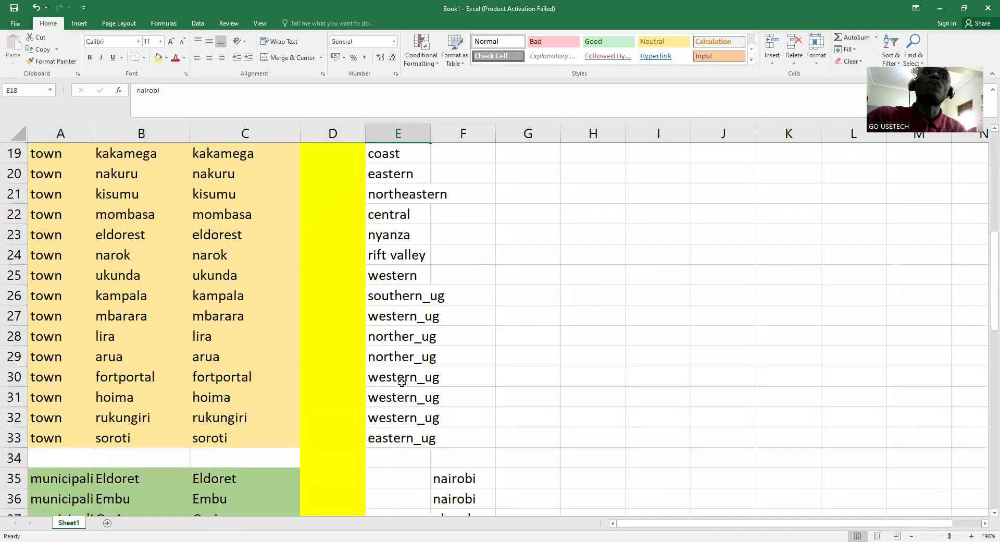
pyautogui.scroll(5, 401, 382)
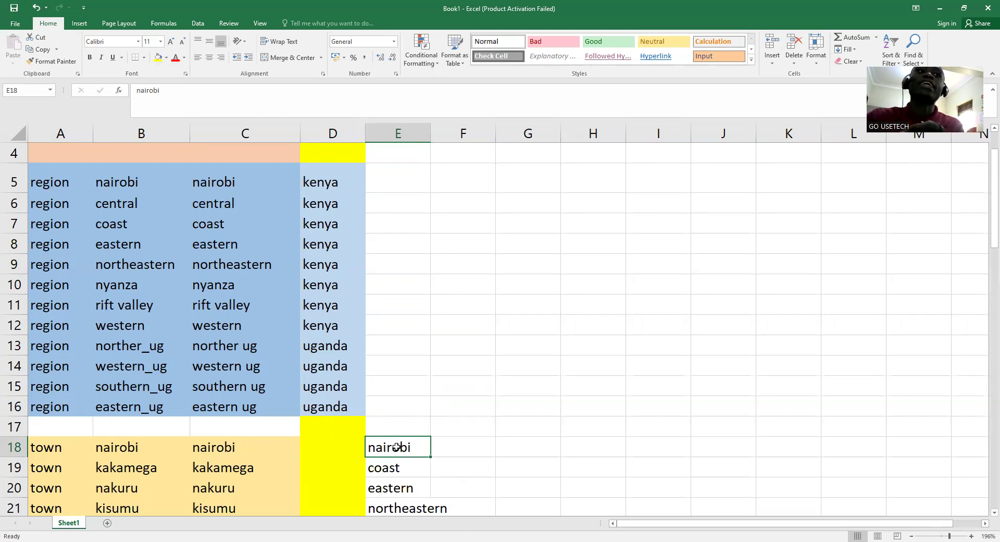
# - Match the towns in rows 18 to 25 with the region values beside them in column E
pyautogui.click(236, 450)
pyautogui.click(388, 447)
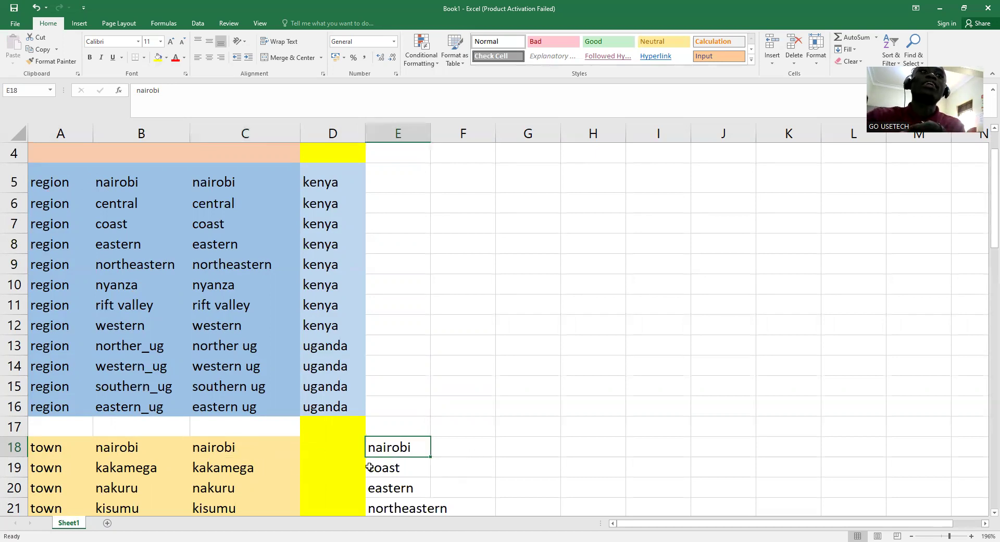
pyautogui.scroll(-1, 333, 459)
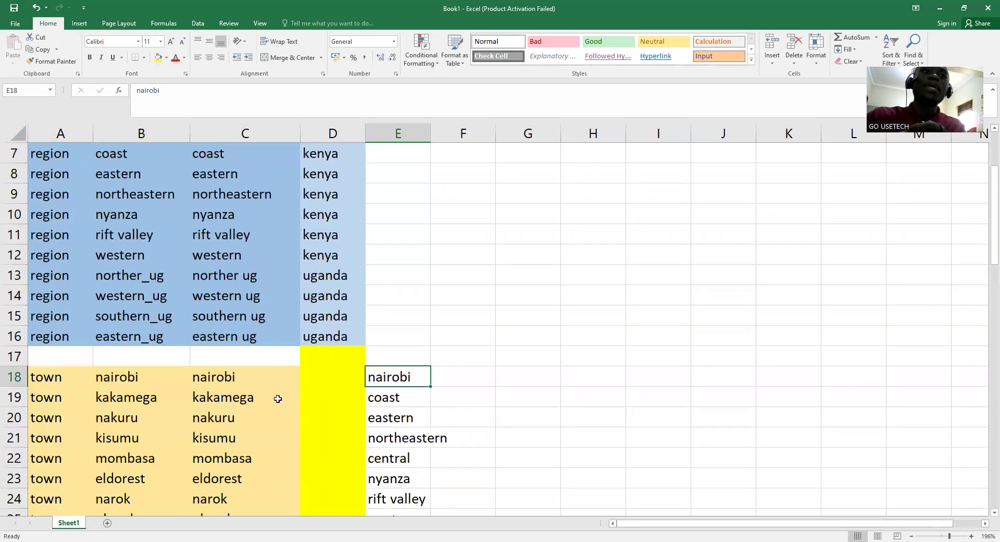
pyautogui.click(398, 399)
pyautogui.click(232, 419)
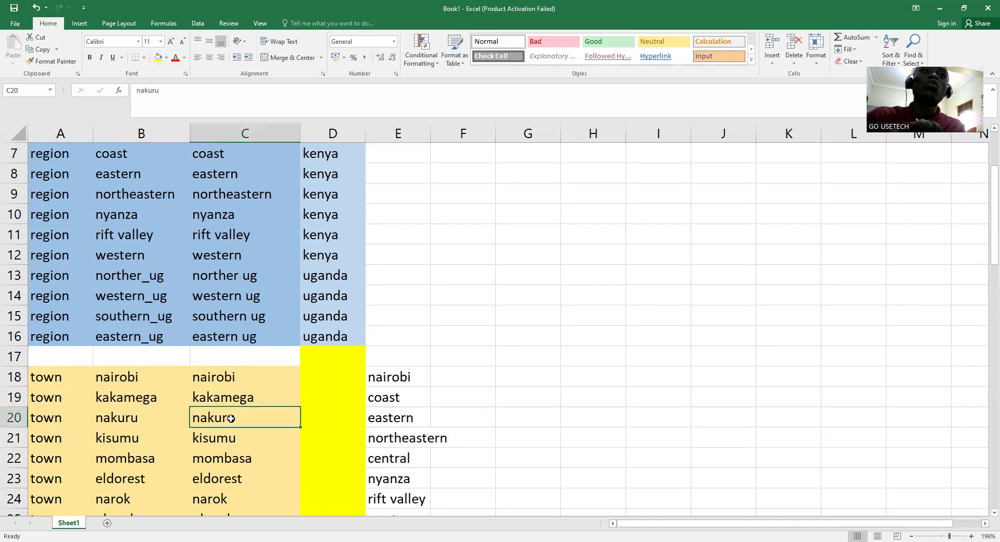
pyautogui.click(406, 420)
pyautogui.click(231, 446)
pyautogui.click(403, 441)
pyautogui.click(236, 468)
pyautogui.click(399, 456)
pyautogui.click(248, 480)
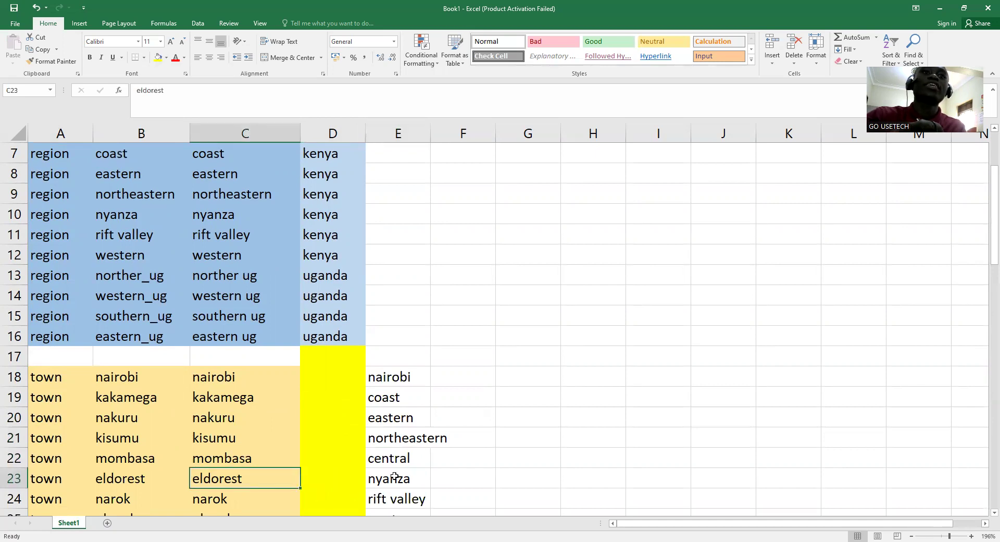
pyautogui.scroll(-2, 395, 477)
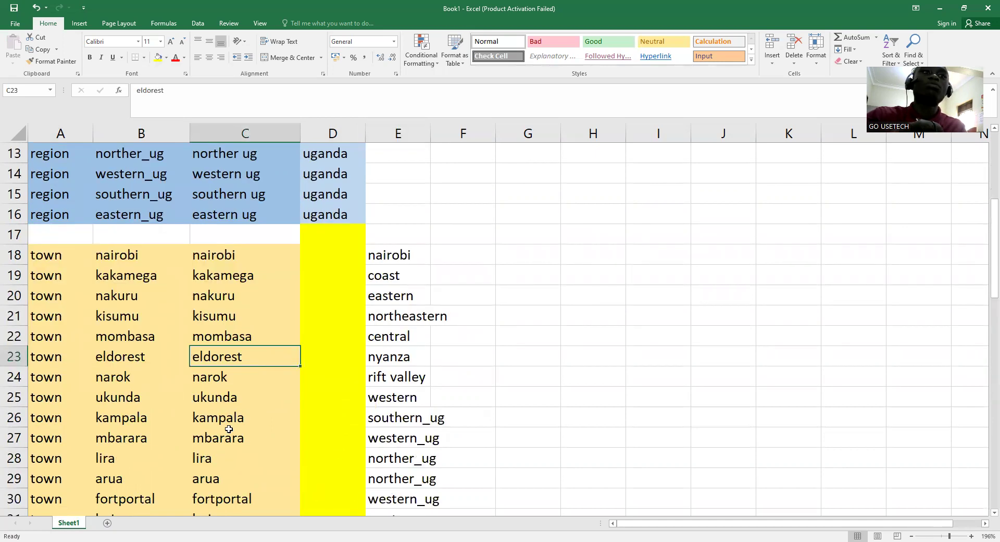
pyautogui.click(229, 397)
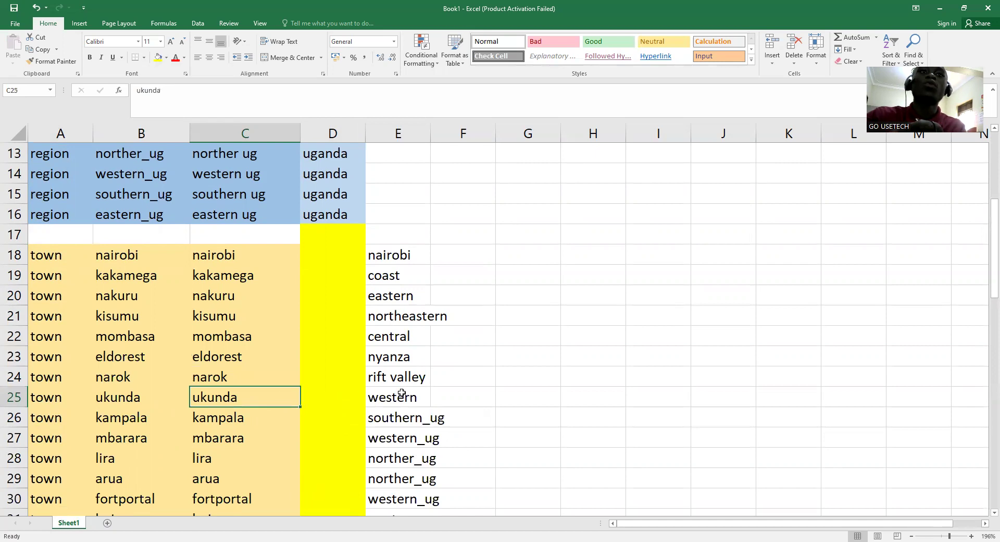
pyautogui.click(413, 398)
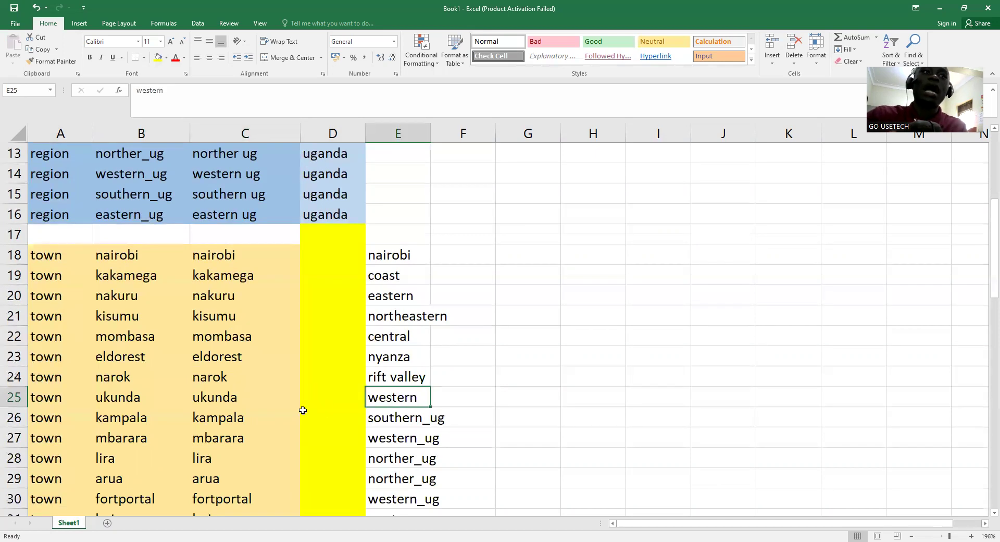
# - Match the Ugandan towns in rows 26 to 33 with their region values in column E
pyautogui.scroll(-2, 276, 411)
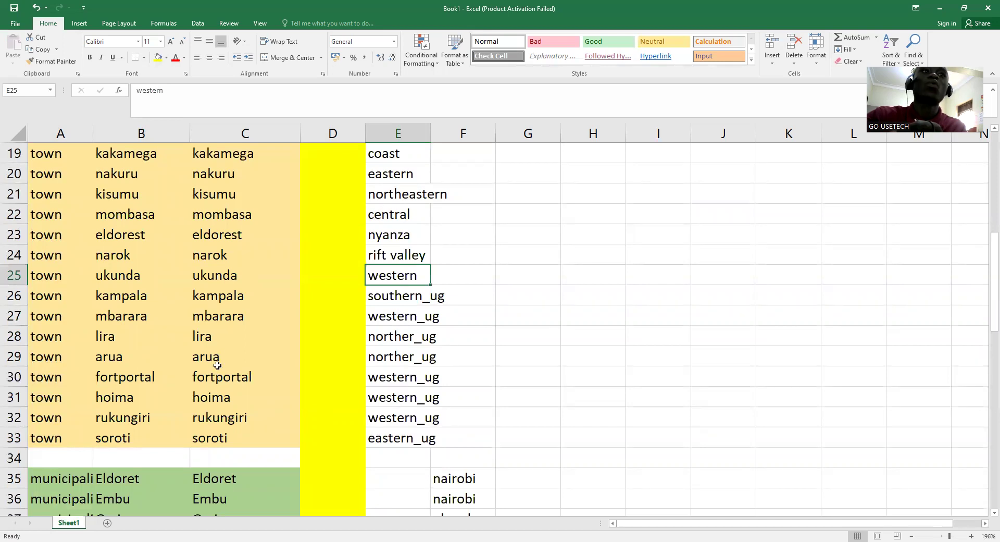
pyautogui.click(228, 441)
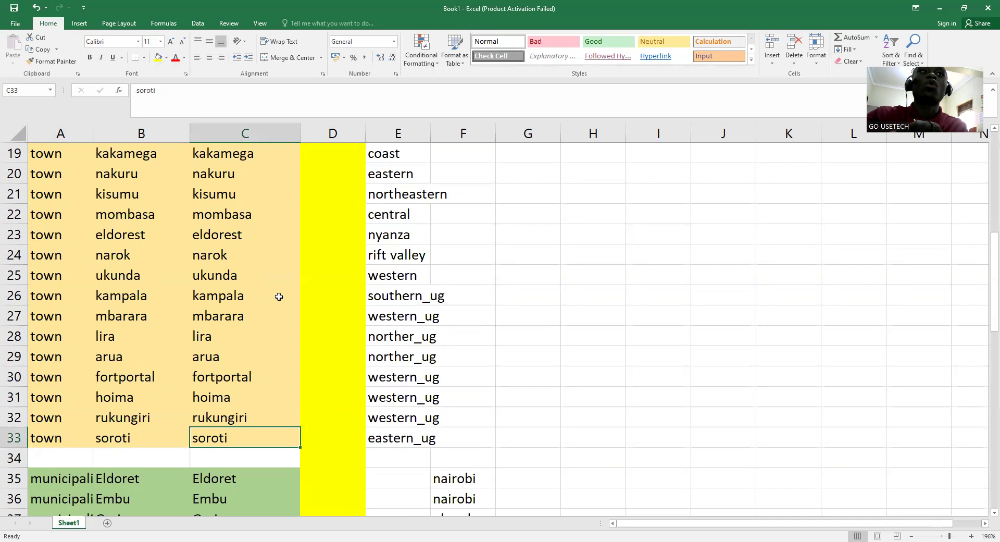
pyautogui.click(400, 295)
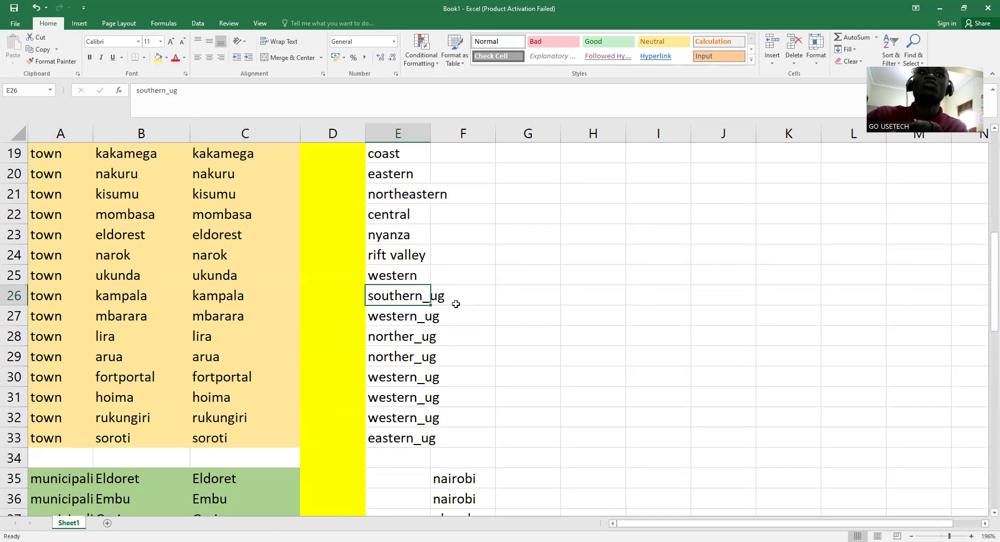
pyautogui.click(382, 318)
pyautogui.click(391, 342)
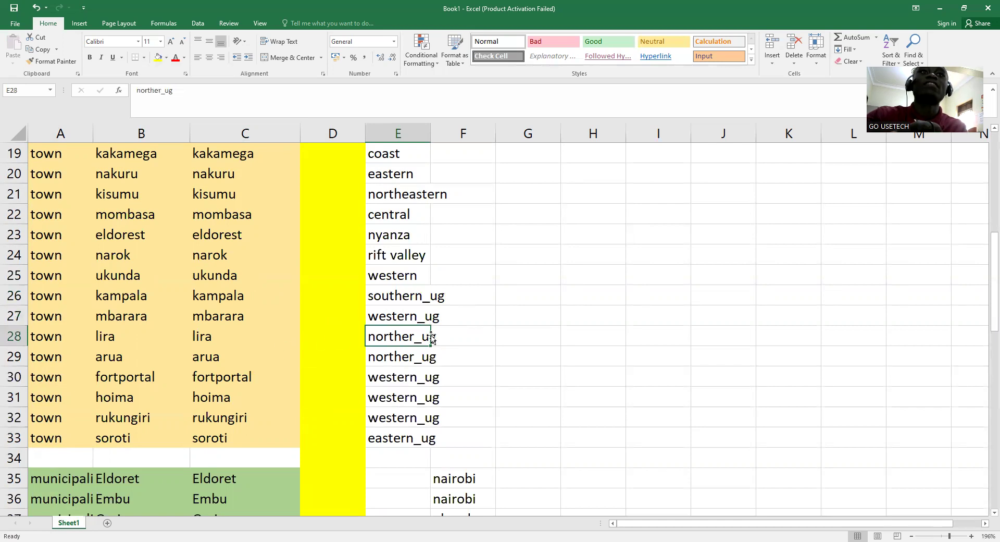
pyautogui.click(406, 358)
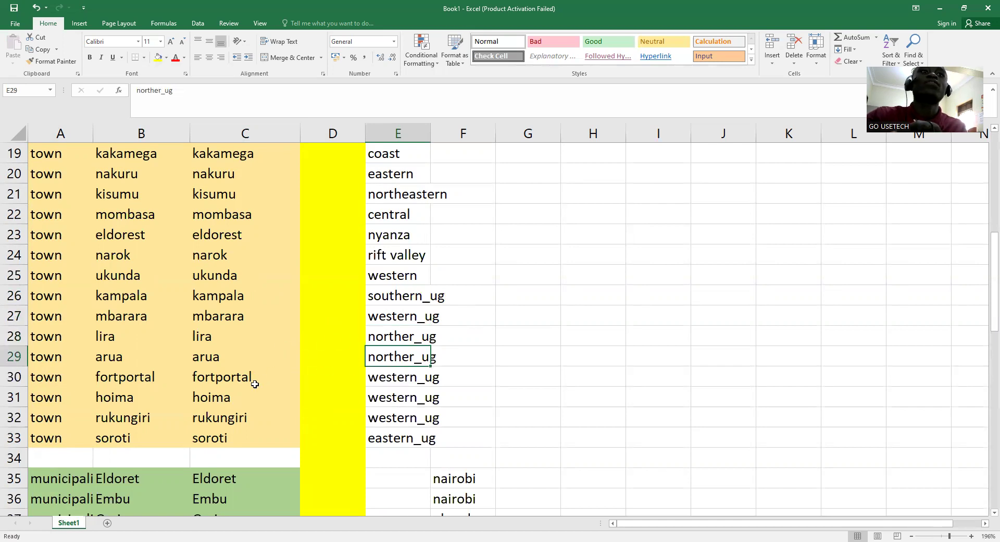
pyautogui.click(423, 382)
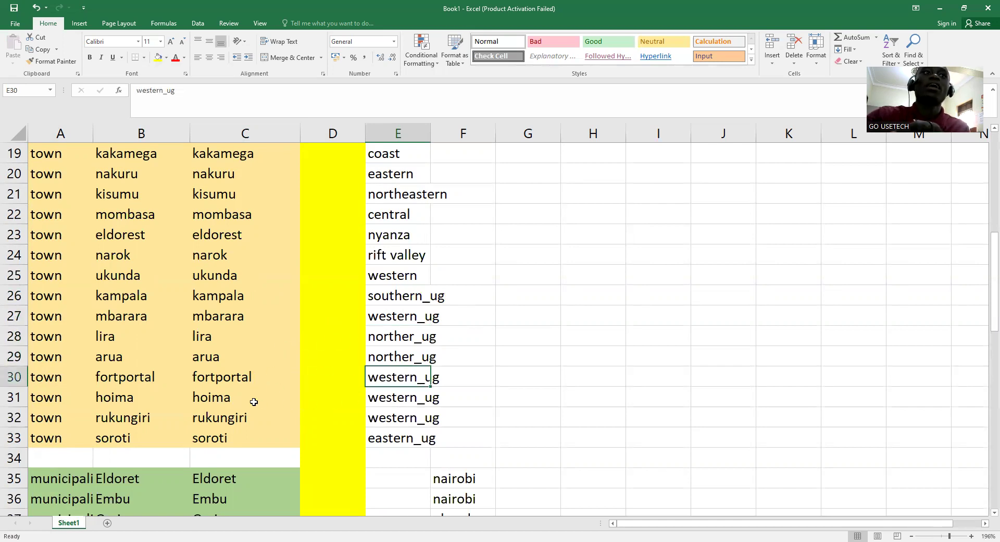
pyautogui.click(415, 398)
pyautogui.click(248, 420)
pyautogui.click(394, 420)
pyautogui.click(250, 442)
pyautogui.click(395, 438)
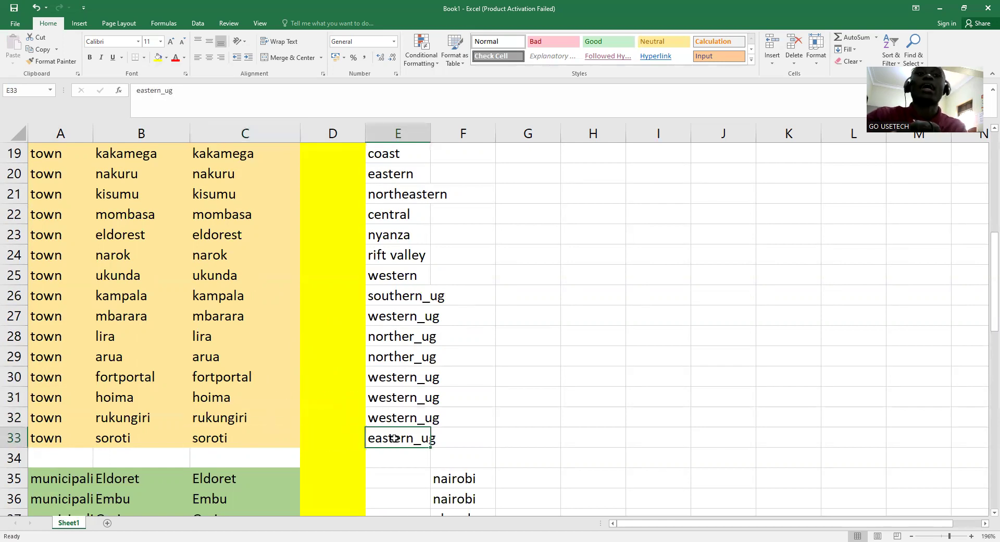
# - Review the region, town and municipality blocks, checking the town names in column B above the municipality rows
pyautogui.scroll(4, 394, 438)
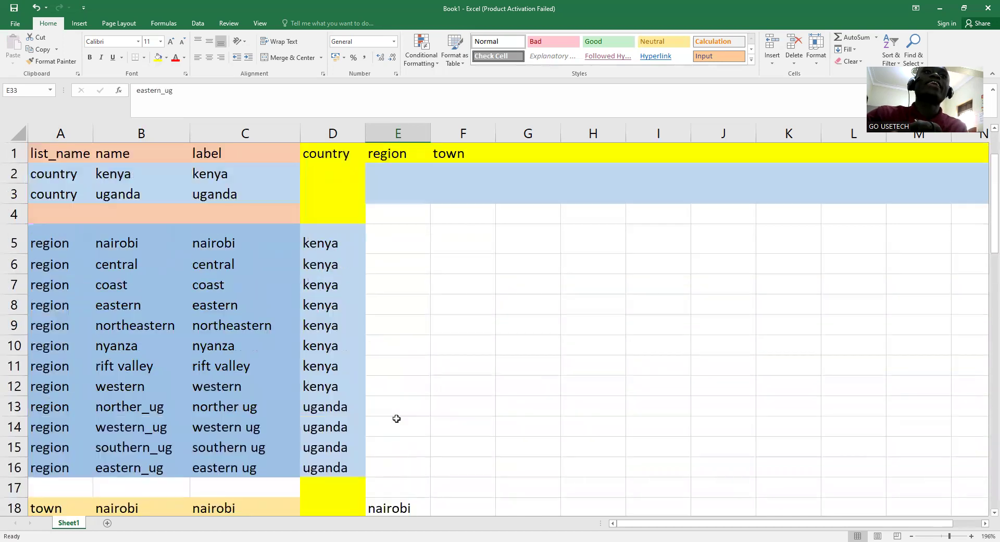
pyautogui.scroll(-3, 393, 417)
pyautogui.scroll(-7, 391, 418)
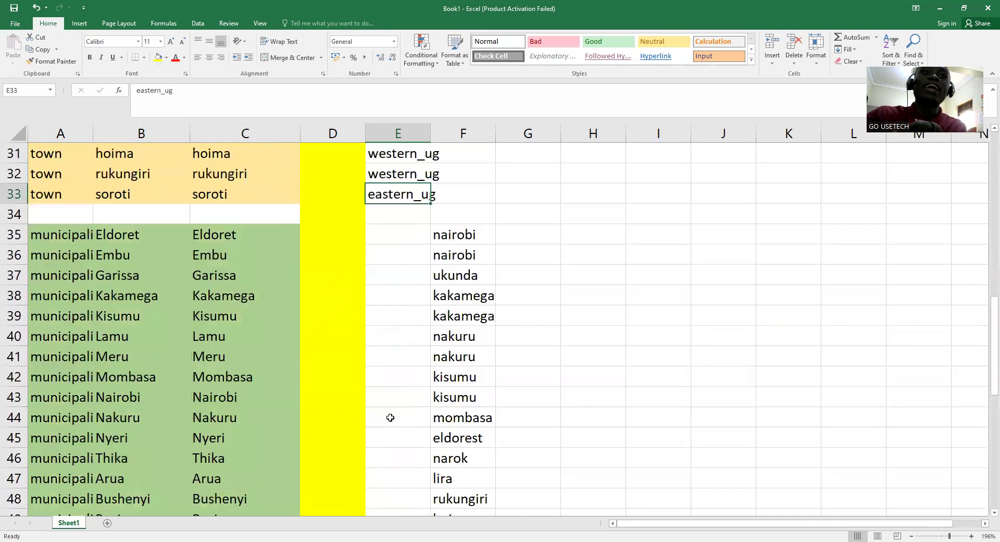
pyautogui.scroll(2, 390, 352)
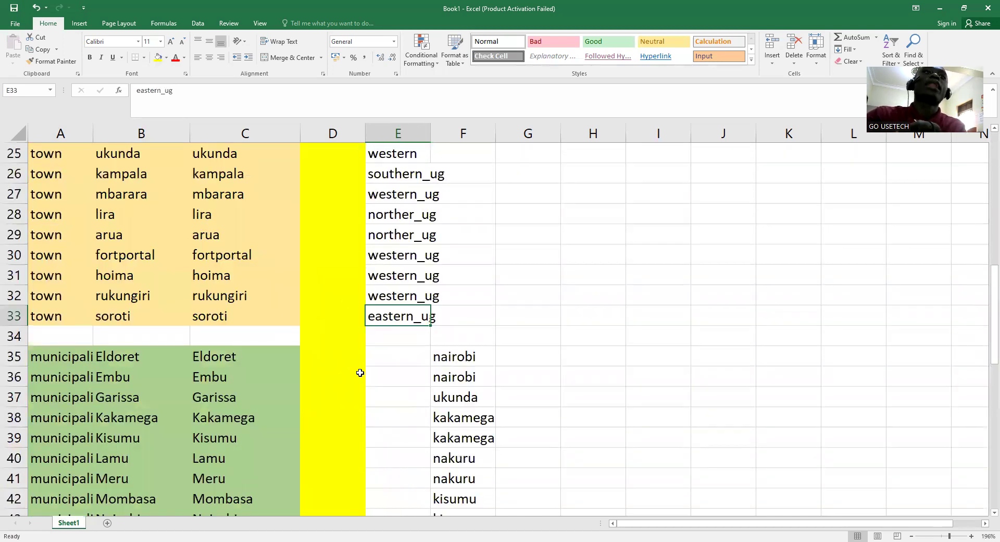
pyautogui.click(193, 249)
pyautogui.click(182, 237)
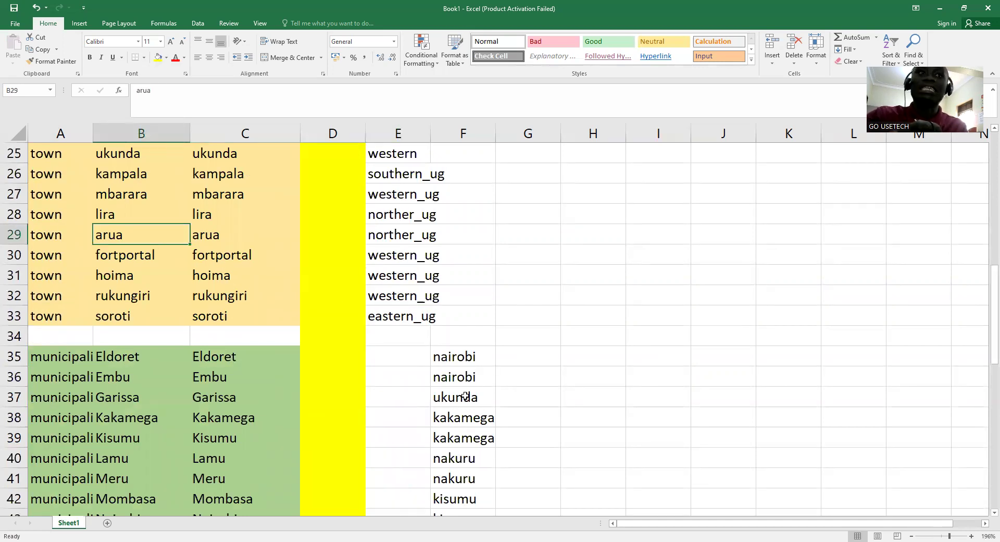
# - Compare the town header in F1 with the column F values beside the municipality rows
pyautogui.scroll(8, 362, 330)
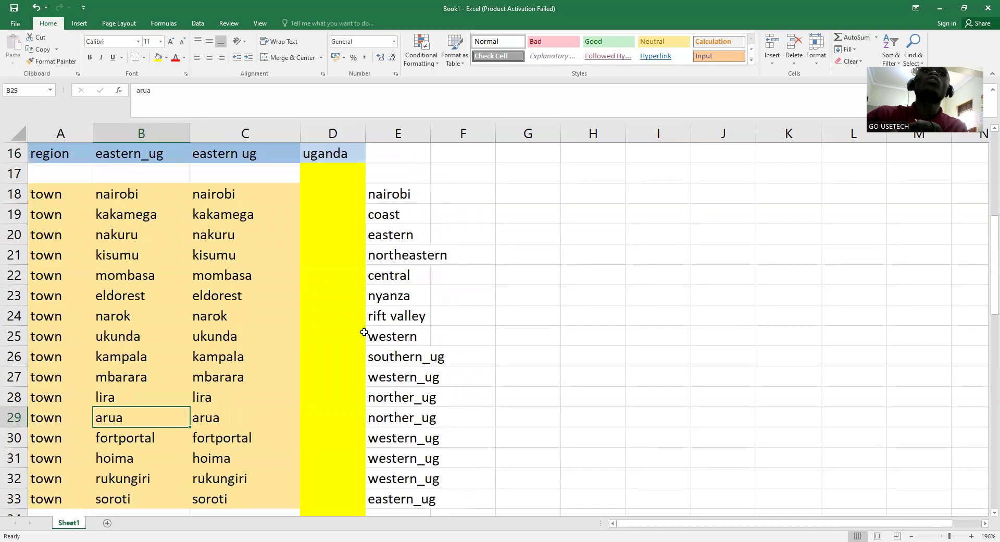
pyautogui.scroll(1, 364, 332)
pyautogui.click(469, 151)
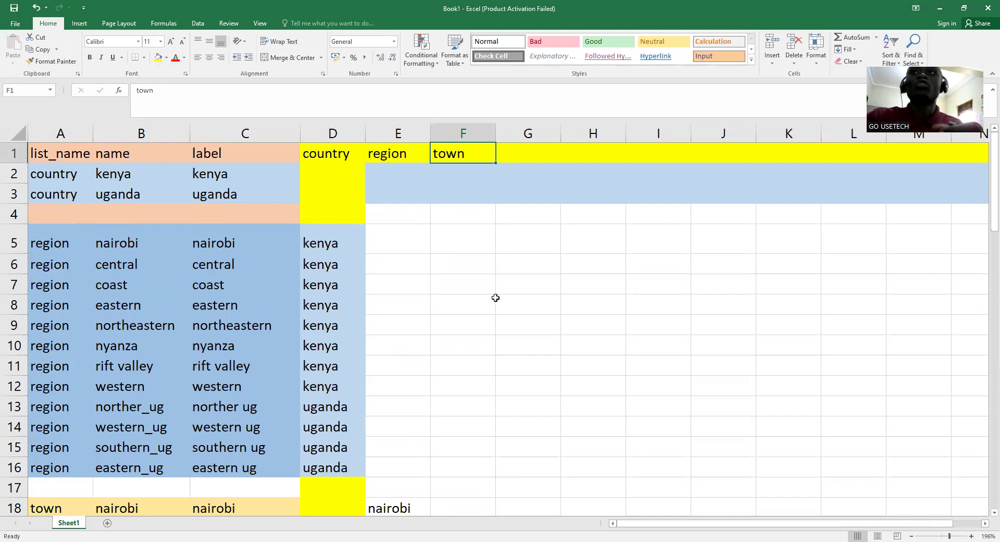
pyautogui.scroll(-5, 472, 360)
pyautogui.scroll(4, 473, 360)
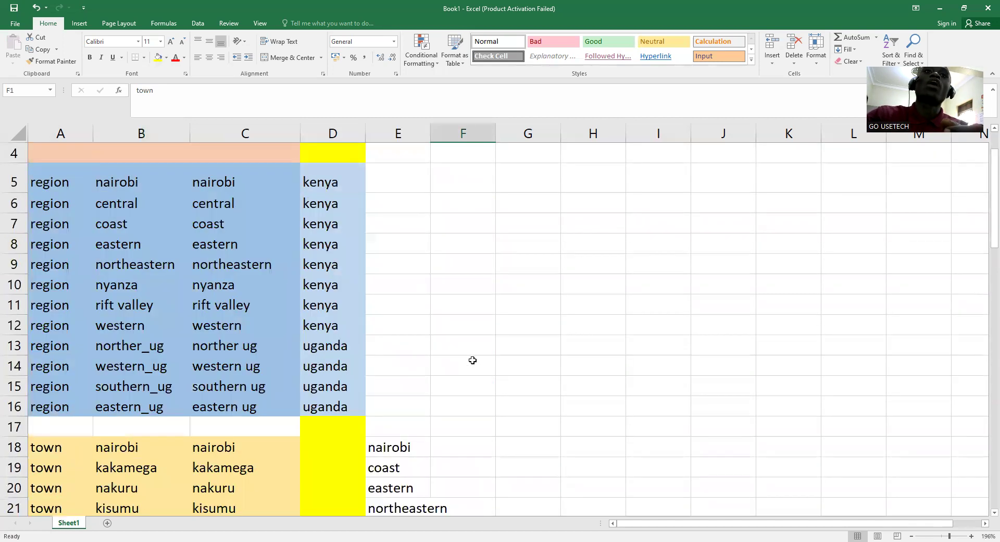
pyautogui.scroll(-8, 472, 360)
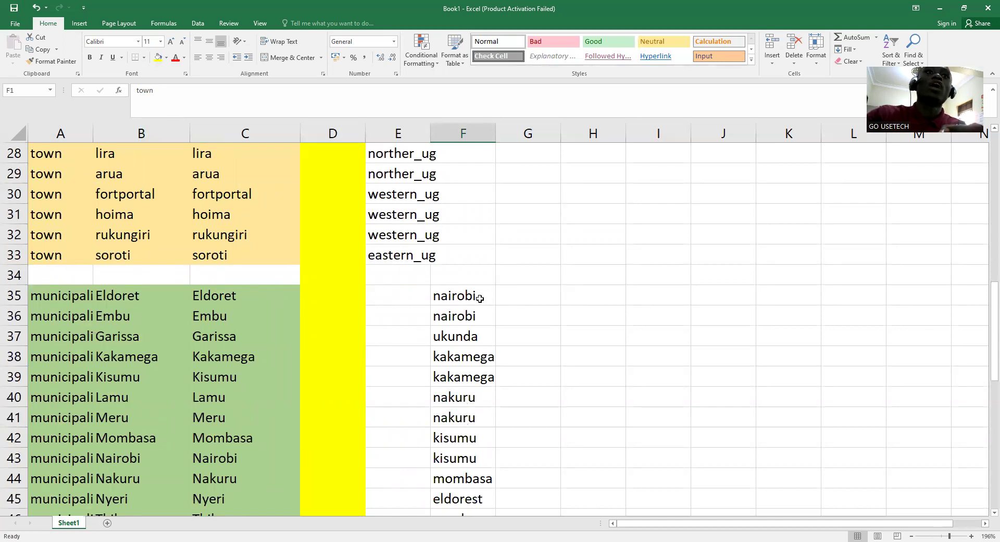
# - Compare the town names in B18 to B32 with the town values beside the municipalities in F35 to F40
pyautogui.scroll(2, 480, 298)
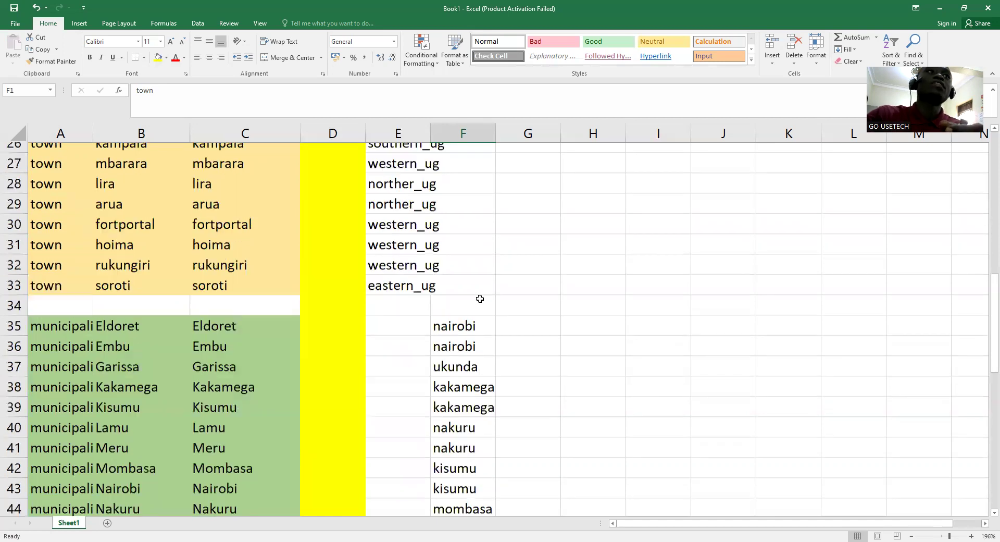
pyautogui.scroll(2, 317, 293)
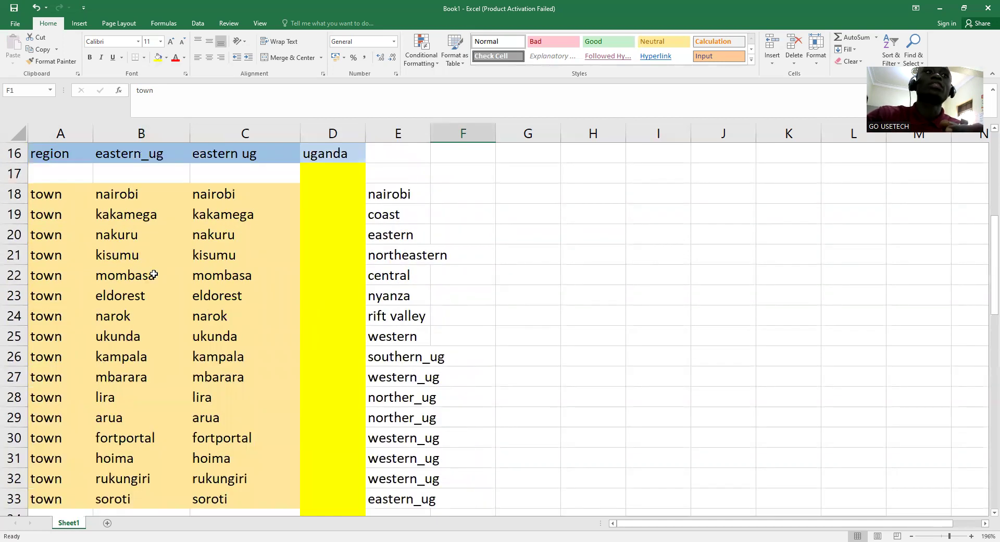
pyautogui.moveTo(137, 195); pyautogui.dragTo(168, 479)
pyautogui.scroll(-2, 132, 291)
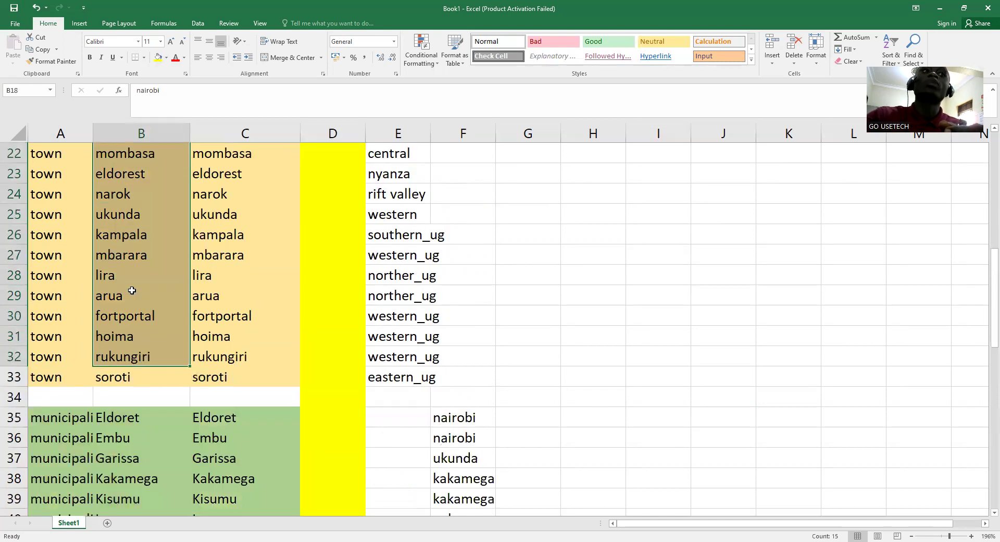
pyautogui.scroll(-3, 132, 291)
pyautogui.moveTo(475, 253); pyautogui.dragTo(477, 345)
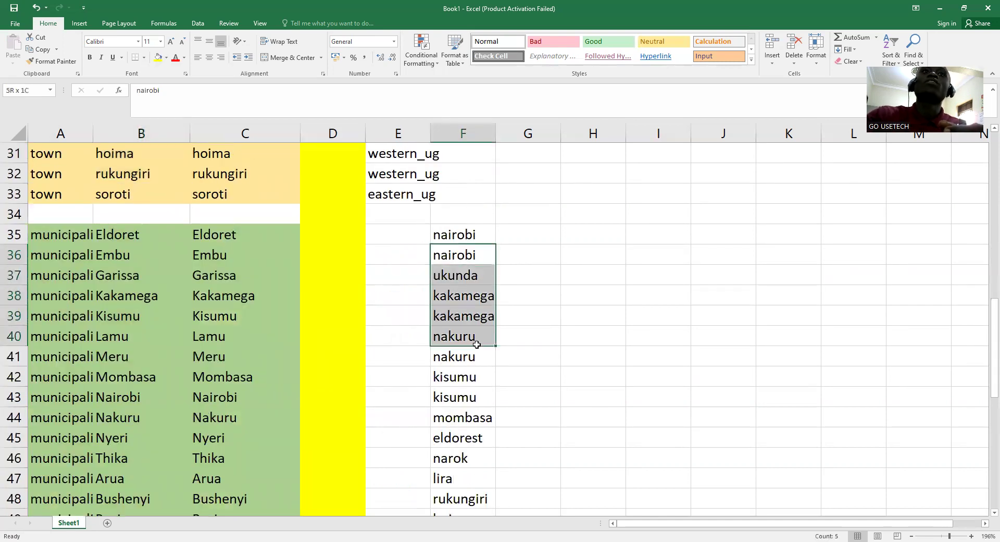
pyautogui.click(467, 233)
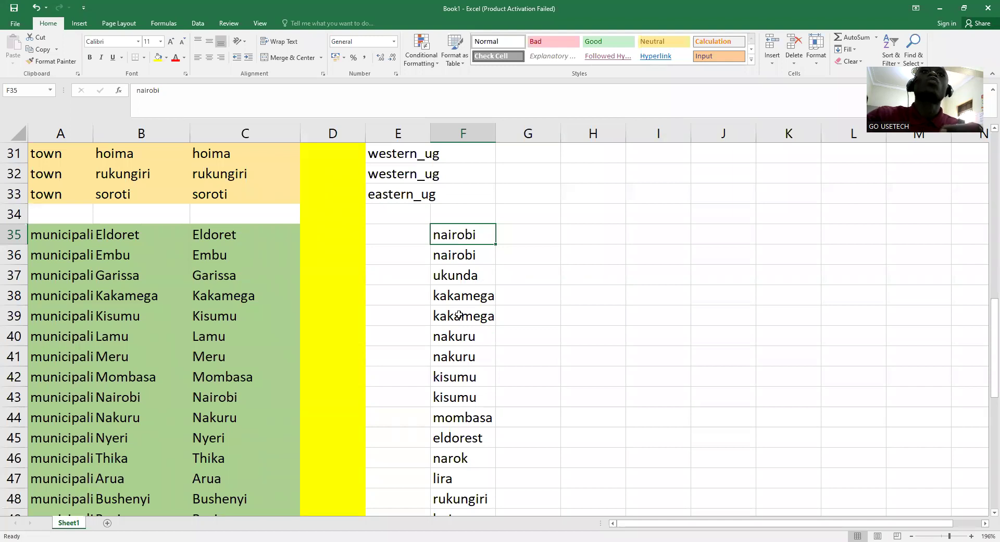
# - Copy the town name lira from B28 and paste it into F67 as the town of the Soroti municipality
pyautogui.scroll(-2, 459, 315)
pyautogui.scroll(-4, 459, 314)
pyautogui.scroll(8, 448, 308)
pyautogui.scroll(3, 51, 275)
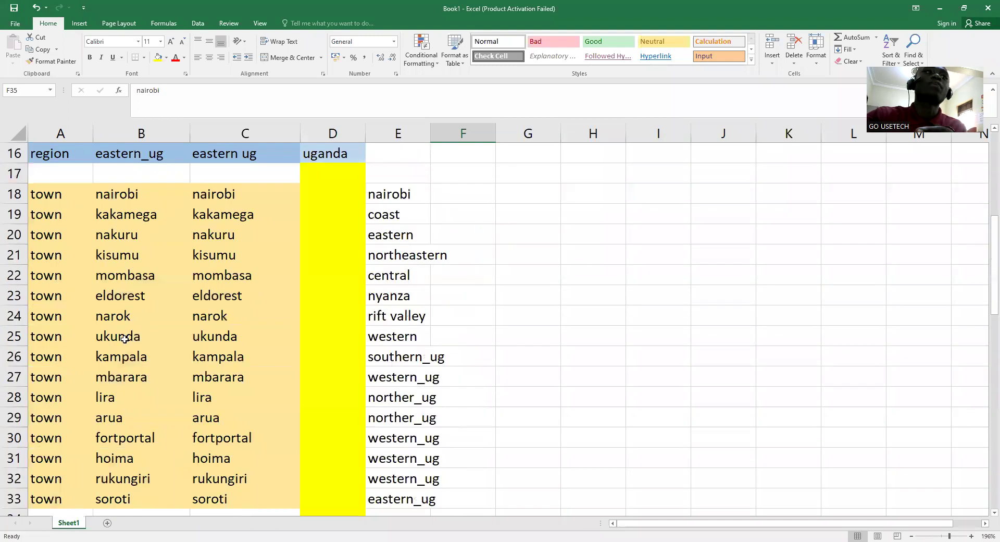
pyautogui.click(125, 395)
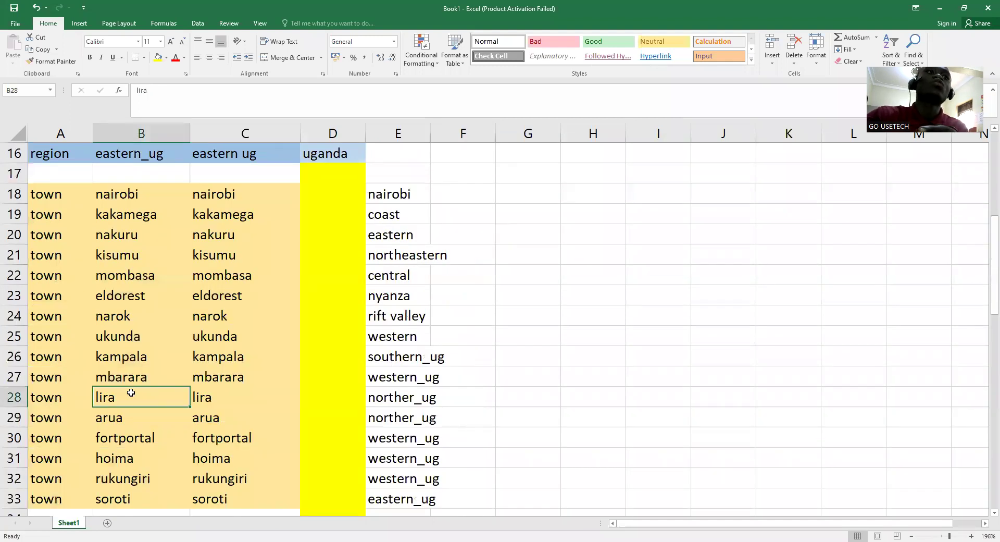
pyautogui.rightClick(130, 392)
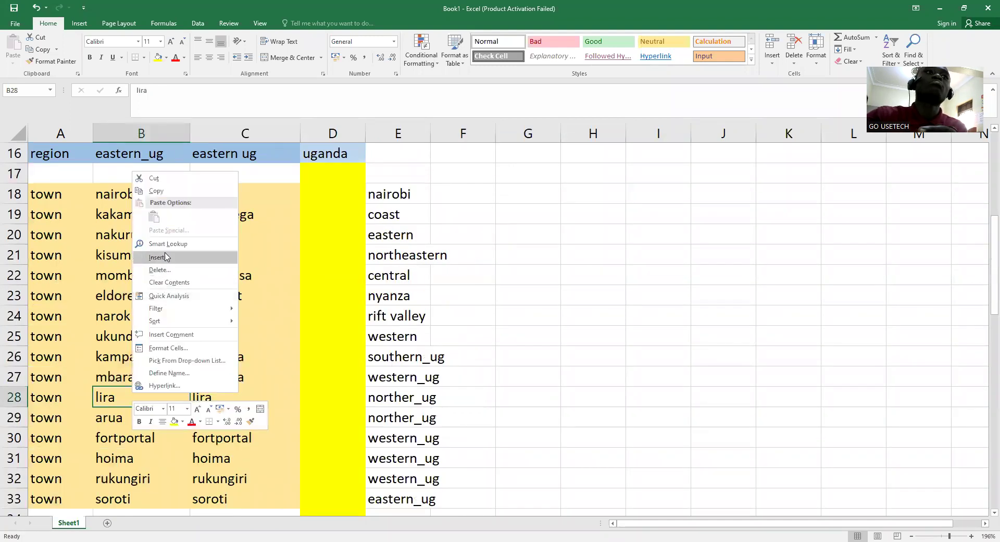
pyautogui.click(170, 193)
pyautogui.scroll(-11, 398, 406)
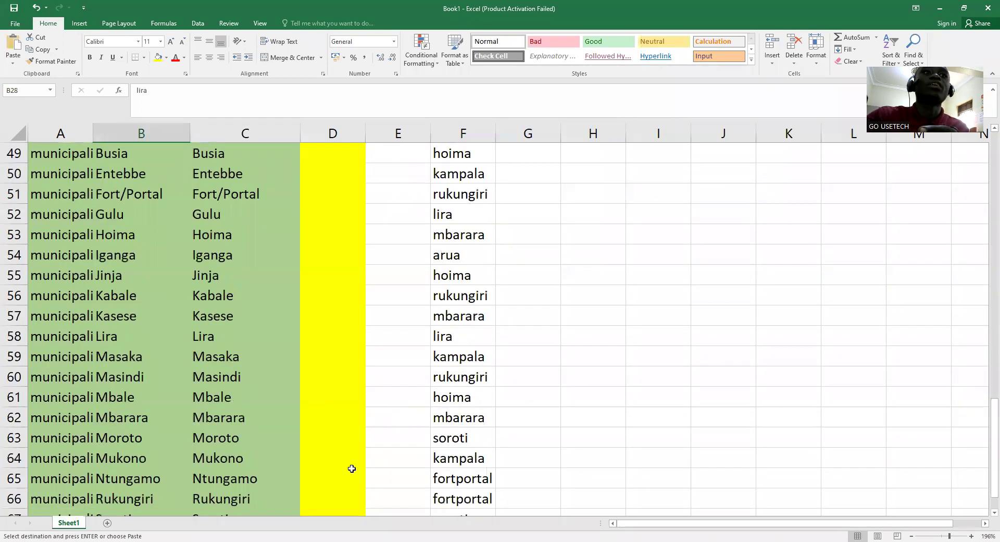
pyautogui.scroll(-3, 351, 469)
pyautogui.click(463, 343)
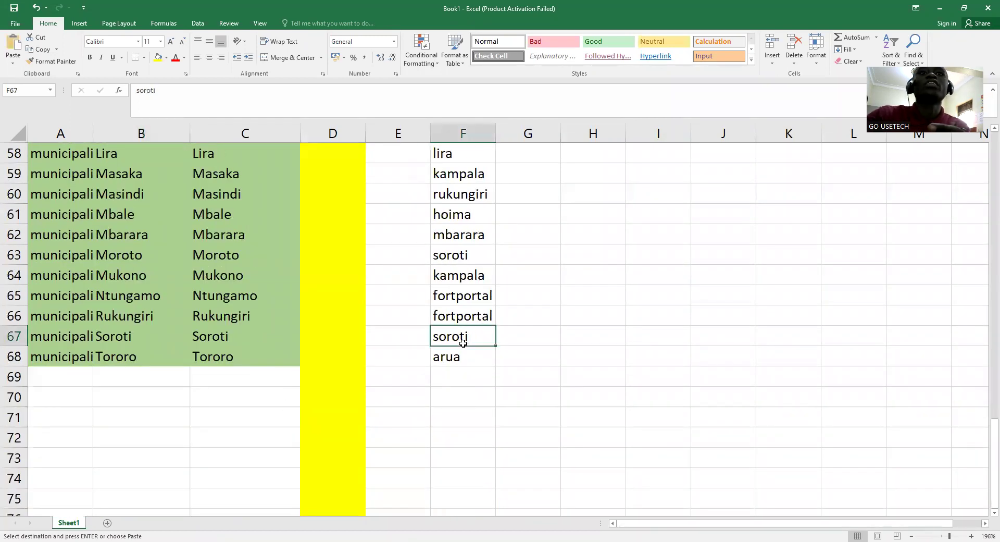
pyautogui.moveTo(233, 342); pyautogui.dragTo(461, 338)
pyautogui.click(461, 337)
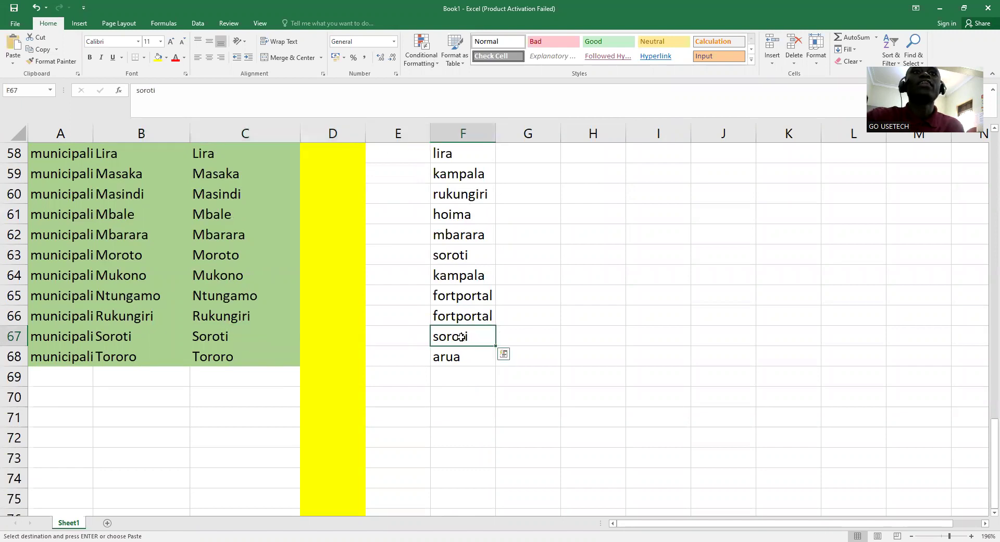
pyautogui.hotkey('ctrl', 'v')
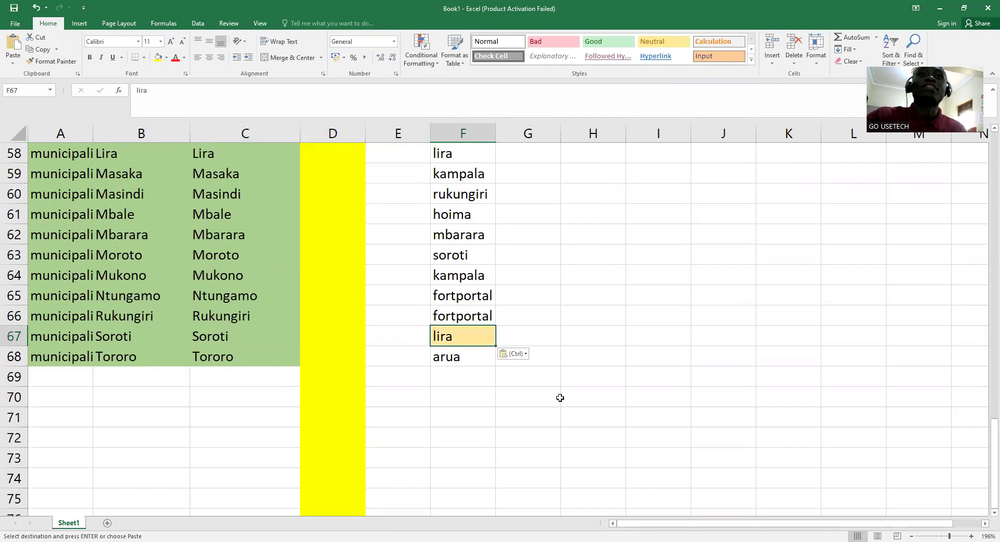
# - Undo the paste in the town cell beside the Soroti municipality
pyautogui.press('Down')
pyautogui.press('Down')
pyautogui.press('Down')
pyautogui.press('Down')
pyautogui.hotkey('ctrl', 'z')
# - Copy the whole choices table from the list_name header in A1 to the last municipality's town in F68
pyautogui.scroll(11, 411, 345)
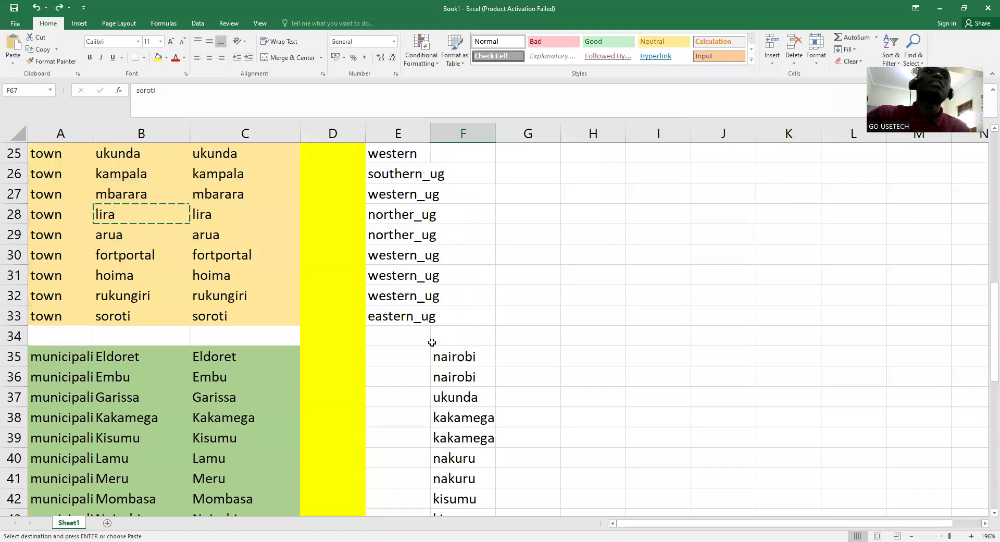
pyautogui.scroll(8, 45, 170)
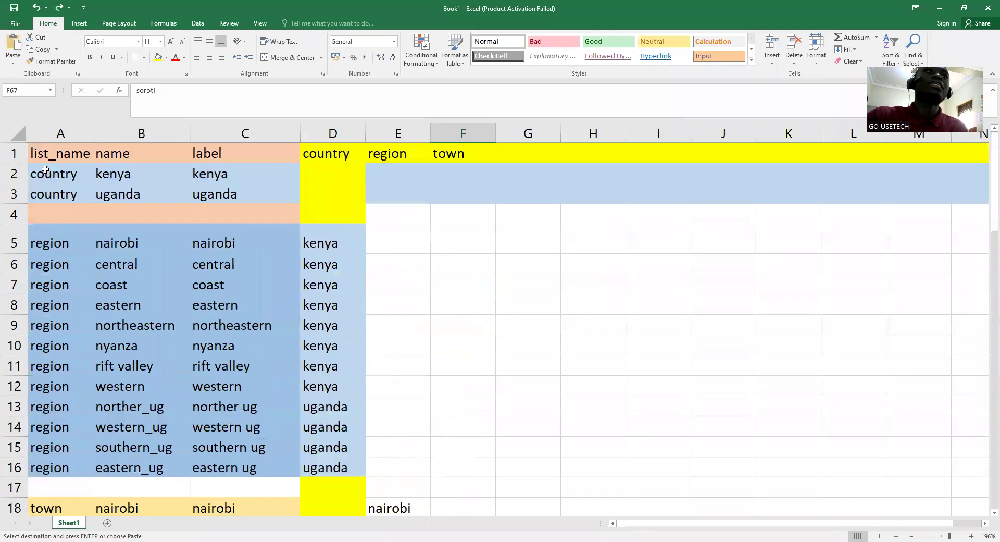
pyautogui.click(41, 155)
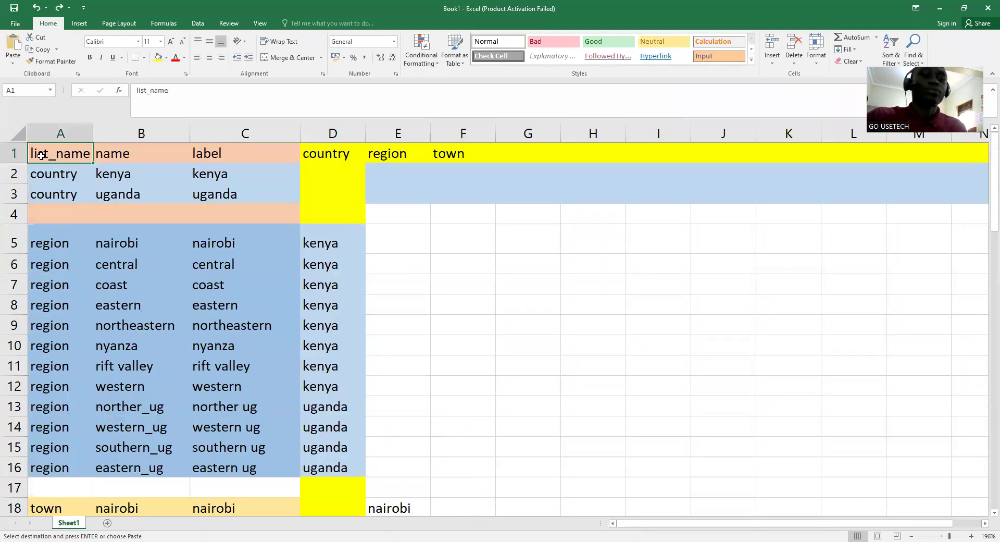
pyautogui.hotkey('ctrl', 'v')
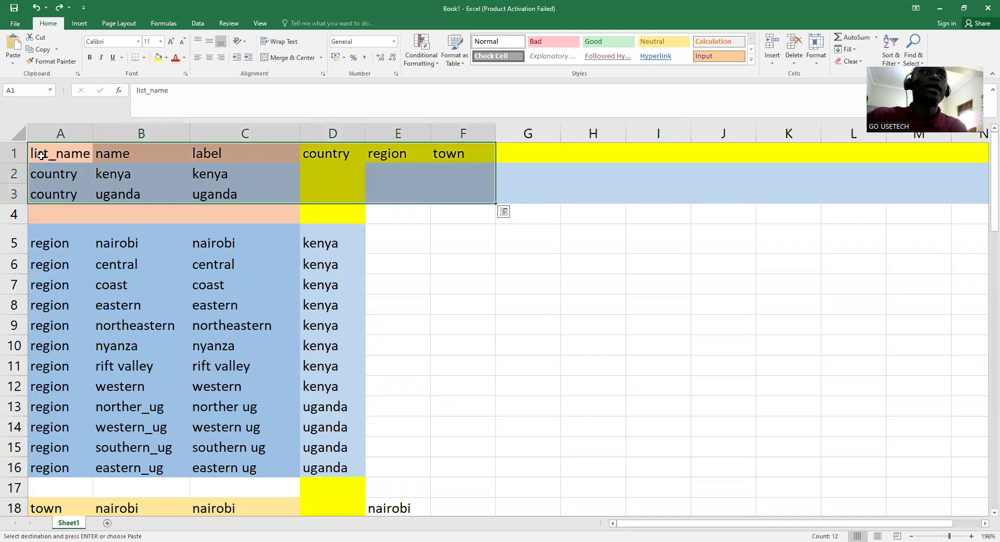
pyautogui.moveTo(58, 155); pyautogui.dragTo(495, 481)
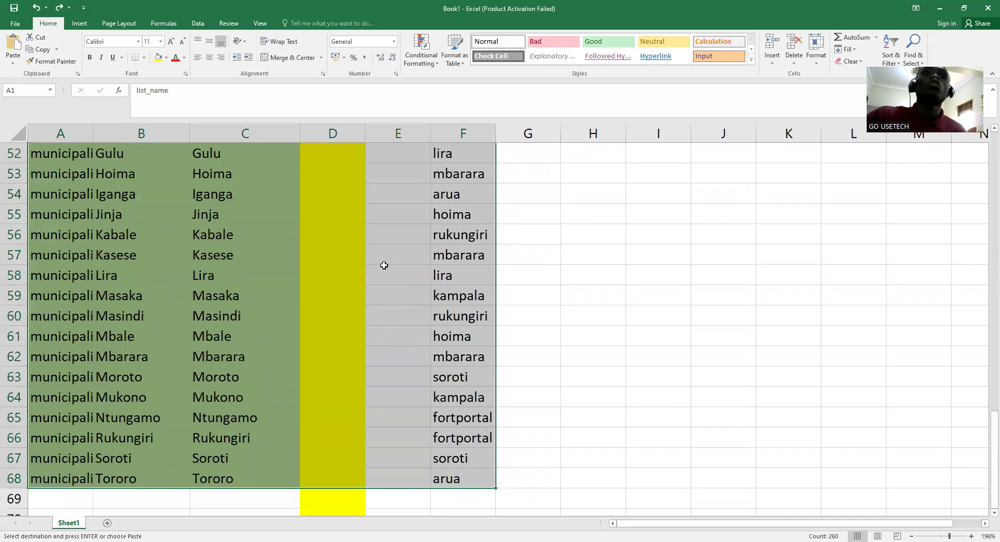
pyautogui.rightClick(384, 265)
pyautogui.click(425, 287)
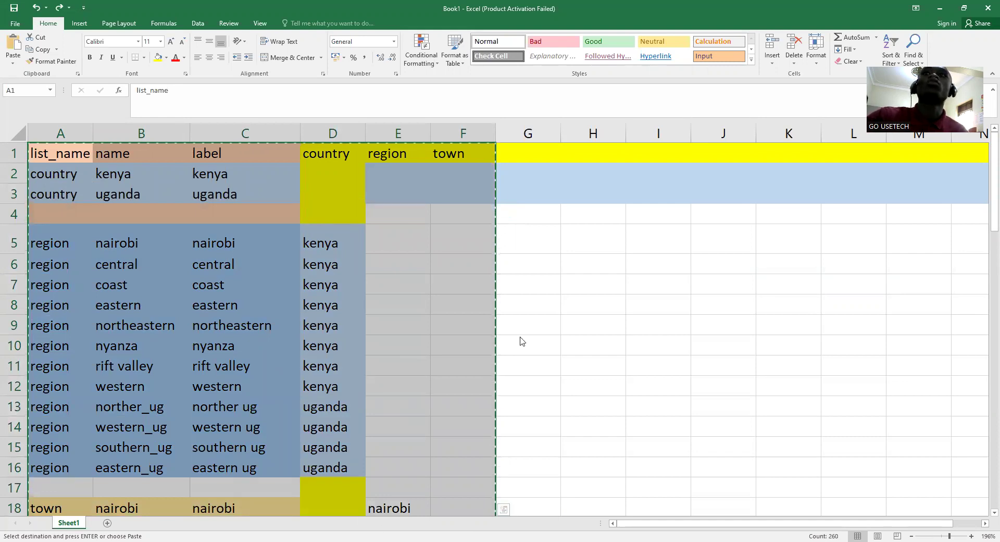
# - Switch to KoboToolbox in the browser, close the form preview of the area project and return to the project list
pyautogui.hotkey('alt', 'Tab')
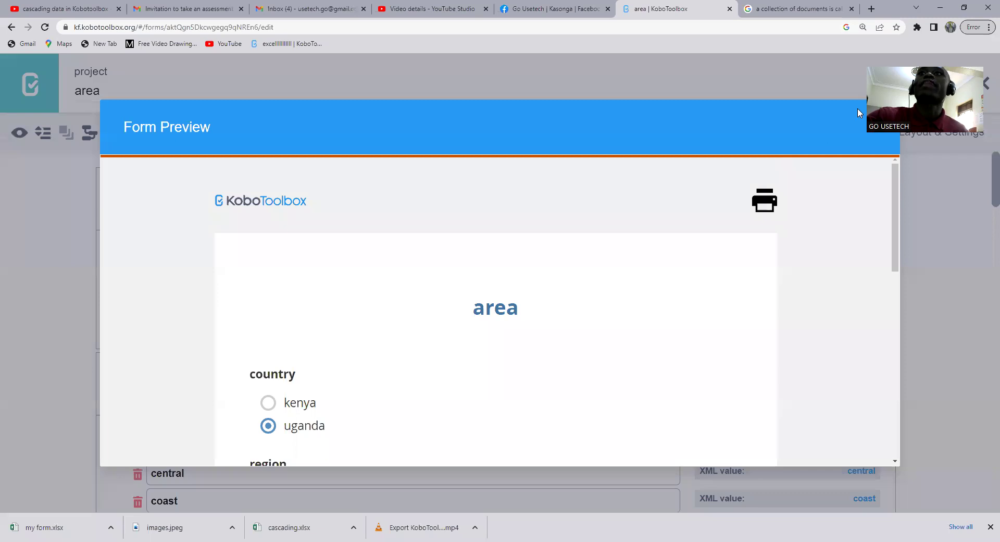
pyautogui.click(873, 128)
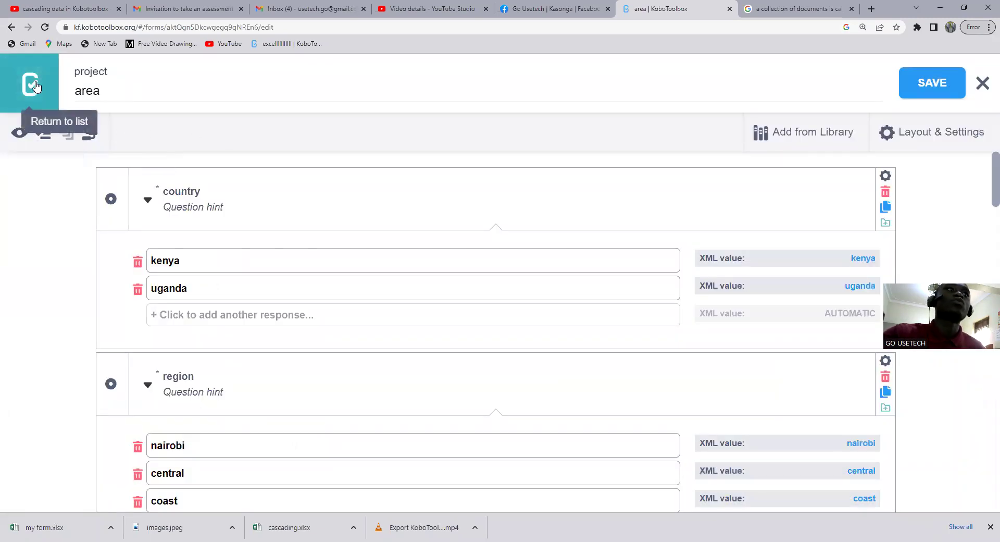
pyautogui.moveTo(86, 152)
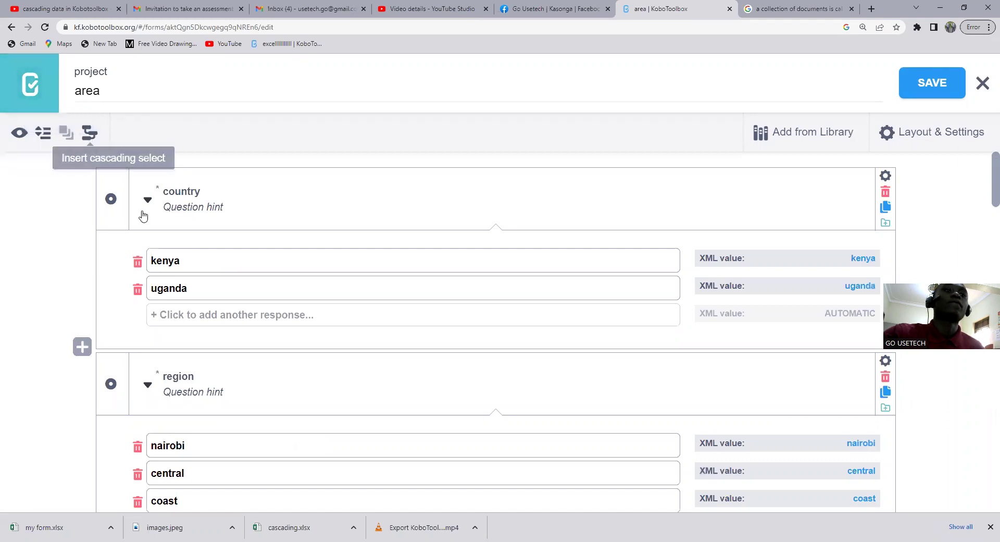
pyautogui.scroll(-15, 202, 250)
pyautogui.scroll(10, 201, 252)
pyautogui.scroll(5, 176, 240)
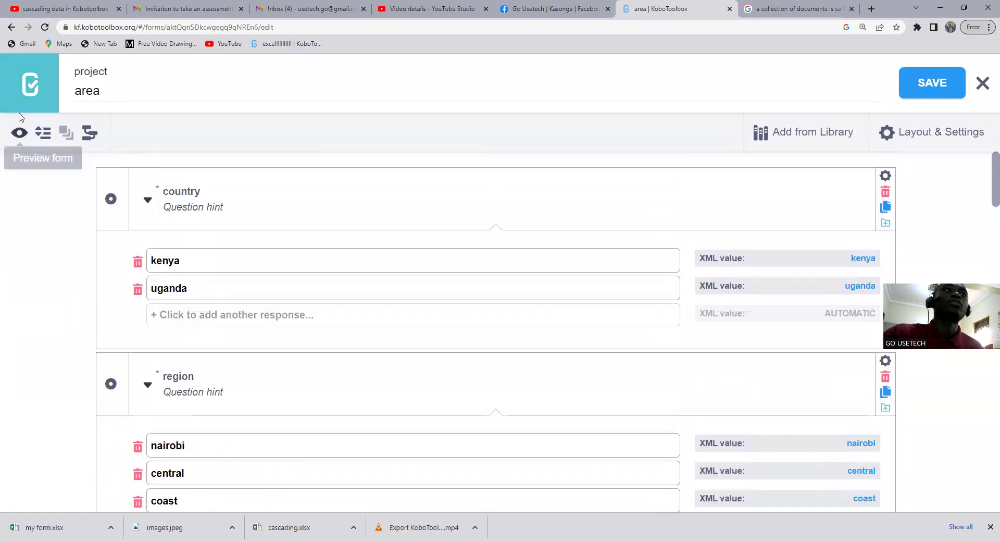
pyautogui.click(33, 99)
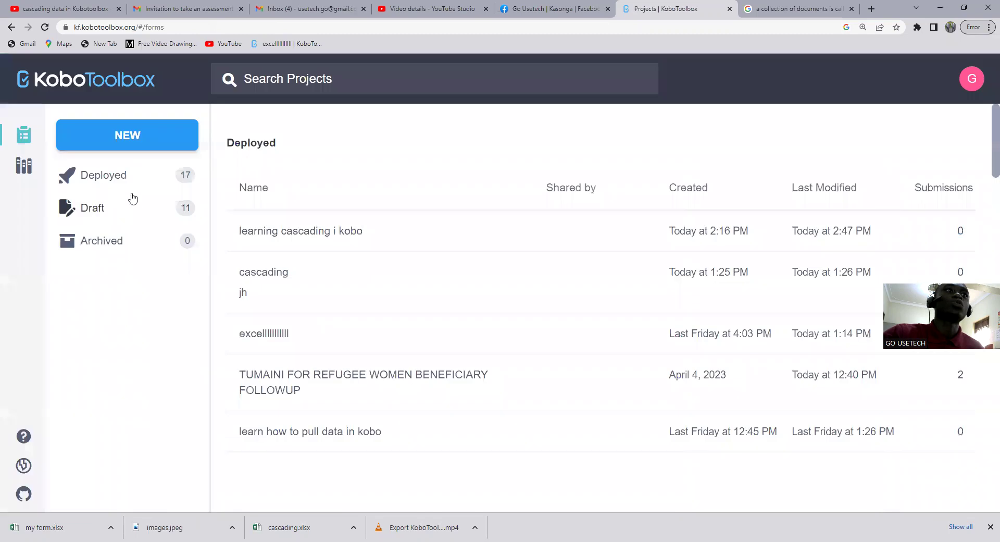
# - Open the draft project fffdd in the form builder and start importing cascading select questions
pyautogui.click(142, 209)
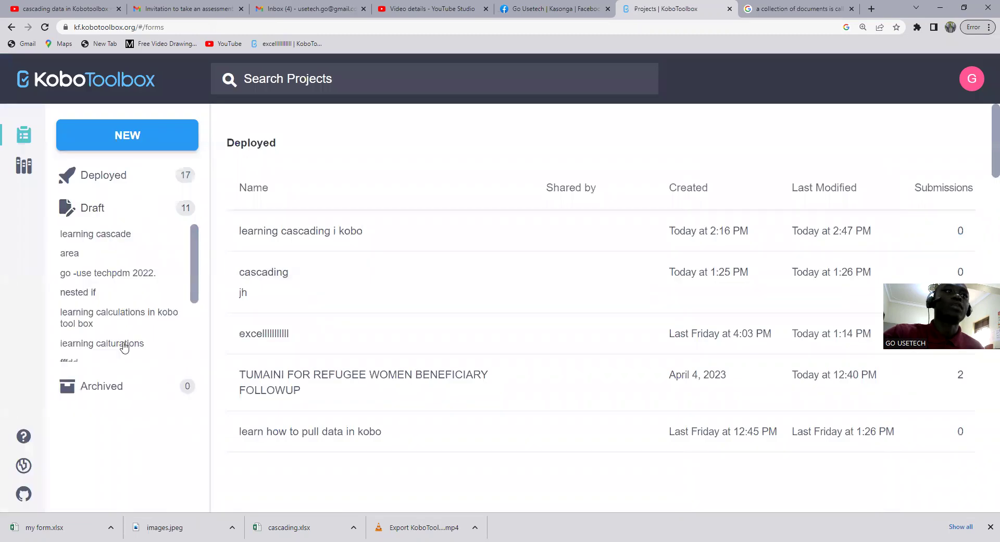
pyautogui.scroll(-2, 123, 341)
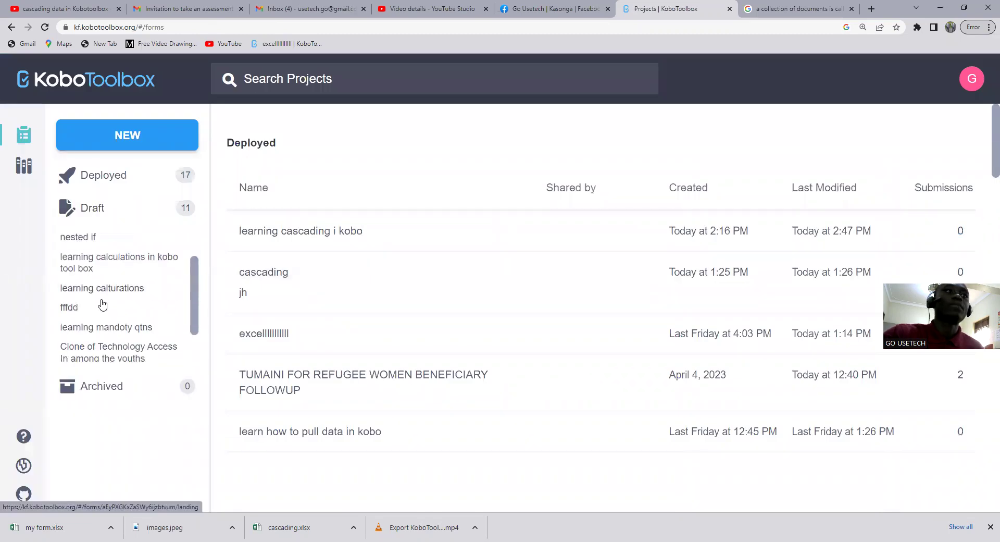
pyautogui.scroll(-2, 73, 263)
pyautogui.click(72, 263)
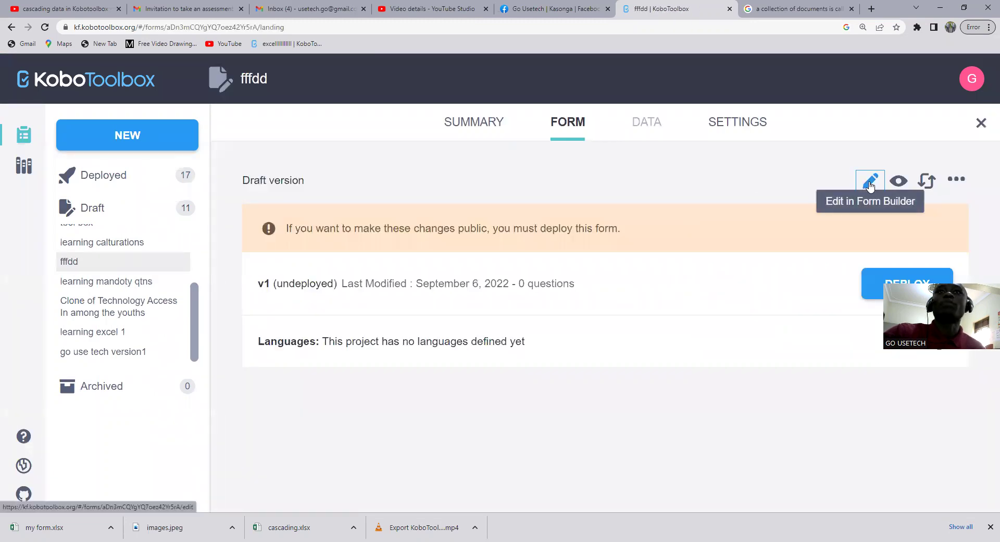
pyautogui.click(869, 181)
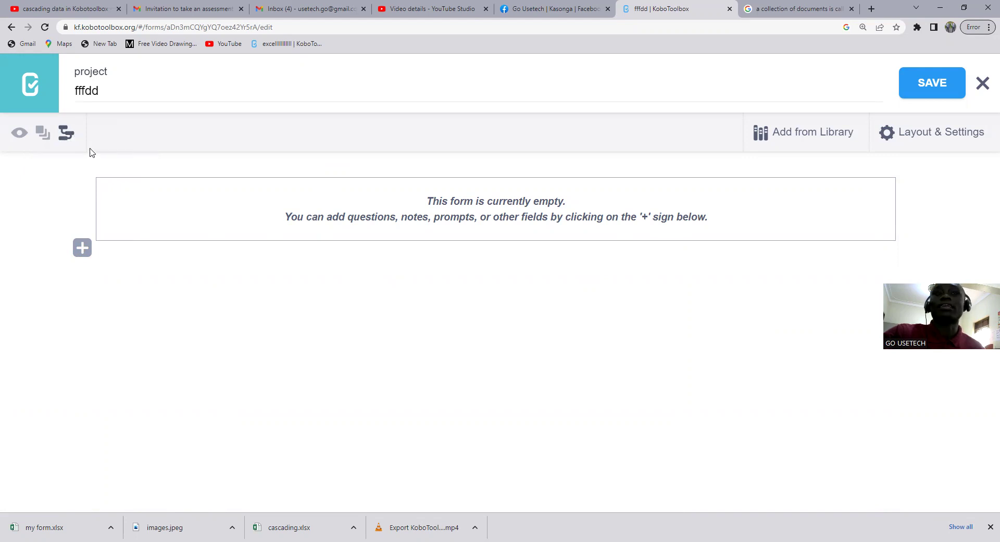
pyautogui.click(65, 138)
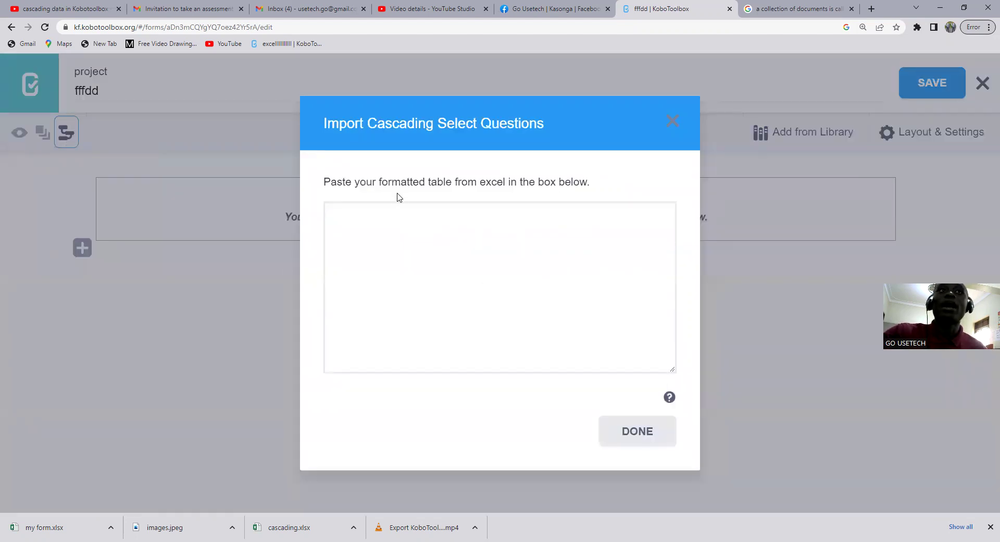
pyautogui.click(371, 214)
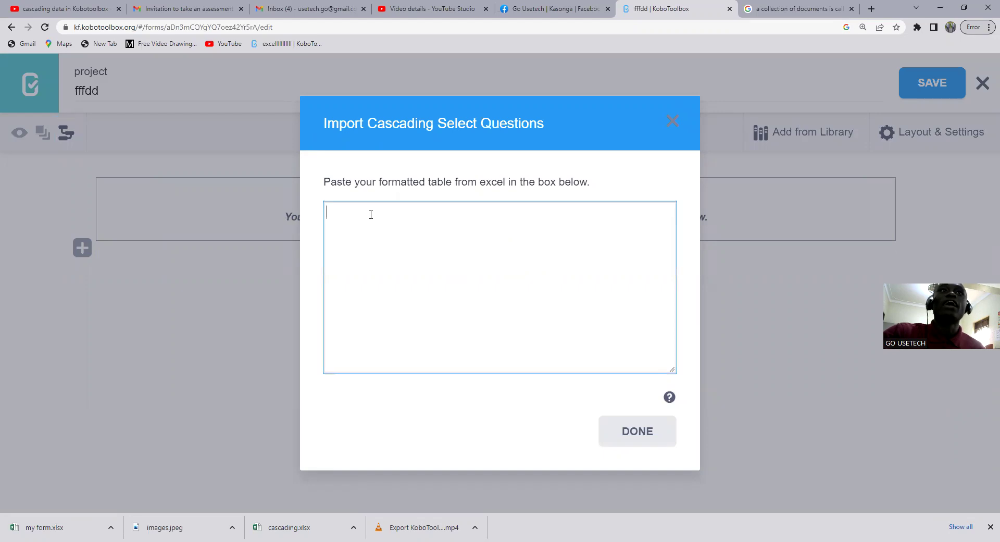
# - Enter the test text haaa in the cascading select import box and clear it again
pyautogui.write('haaa')
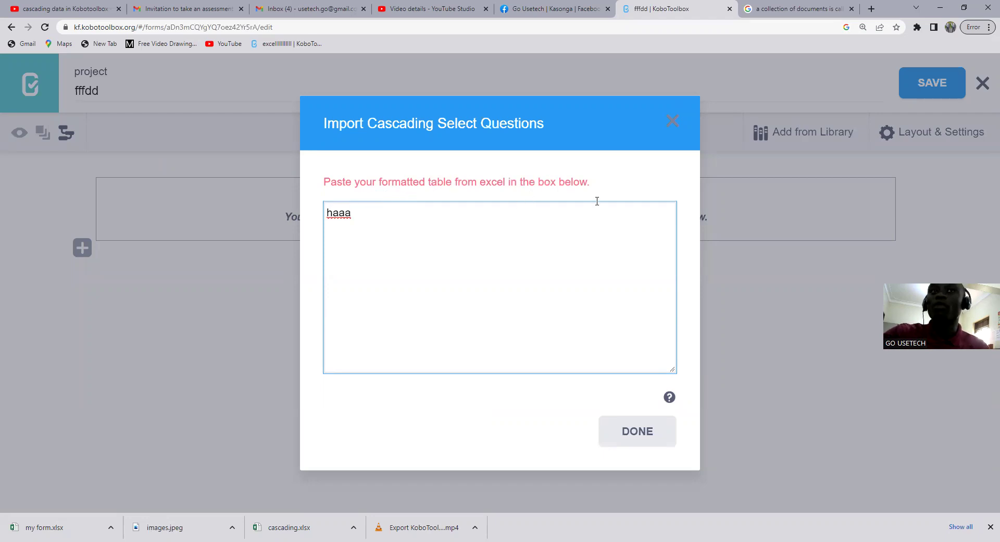
pyautogui.moveTo(389, 218); pyautogui.dragTo(328, 216)
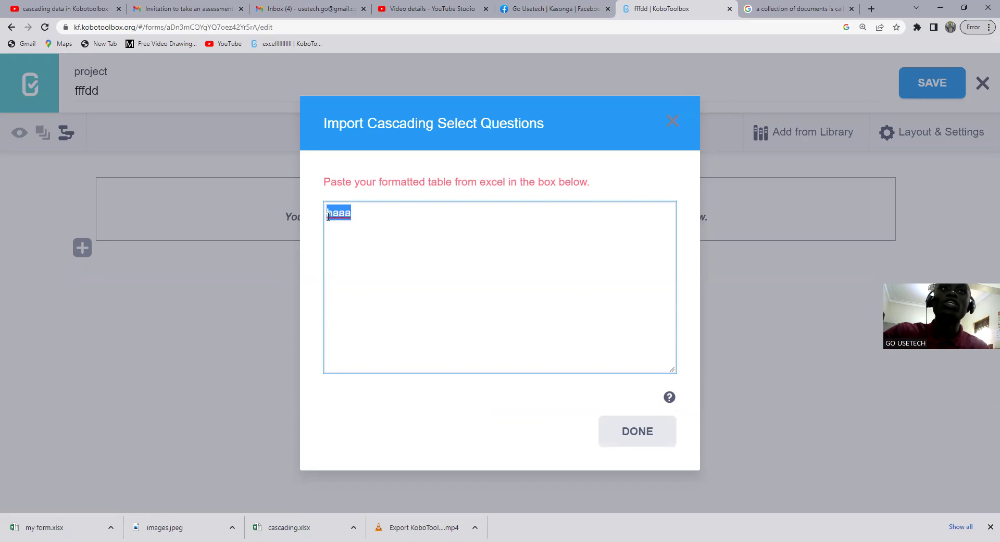
pyautogui.rightClick(327, 217)
pyautogui.click(362, 210)
pyautogui.click(361, 210)
pyautogui.press('BackSpace')
pyautogui.press('BackSpace')
pyautogui.press('BackSpace')
pyautogui.press('BackSpace')
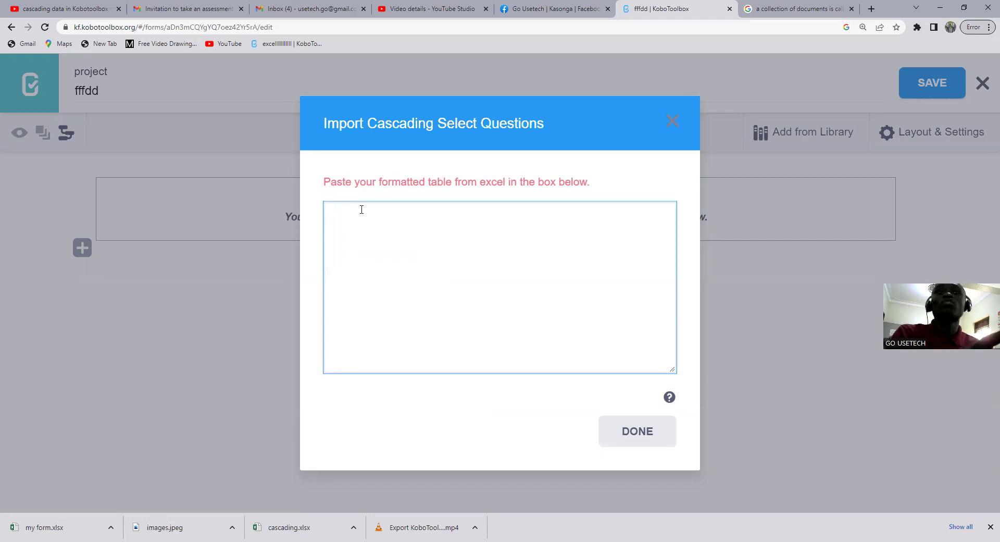
# - Try pasting the copied choices table into the import box, and delete all of the pasted text
pyautogui.hotkey('ctrl', 'v')
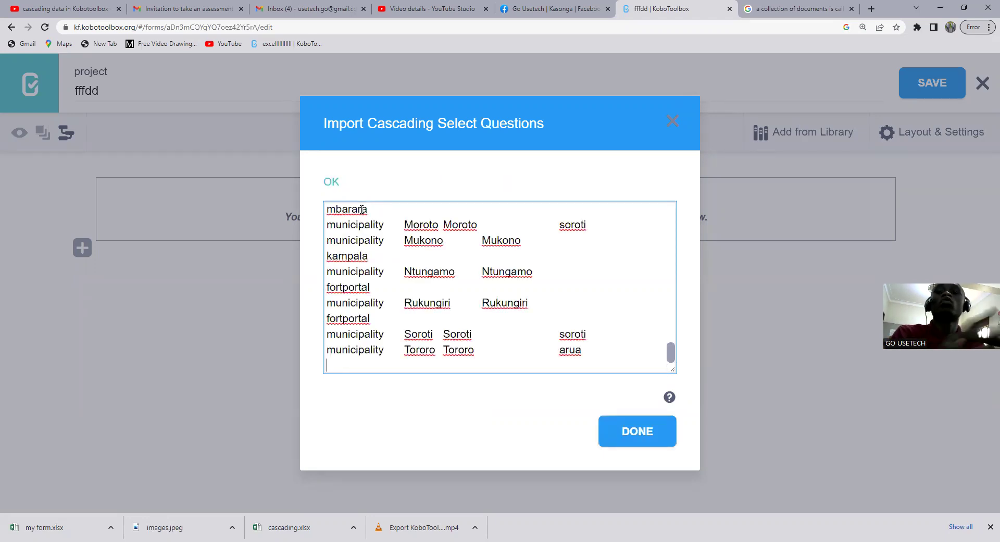
pyautogui.hotkey('ctrl', 'a')
pyautogui.press('BackSpace')
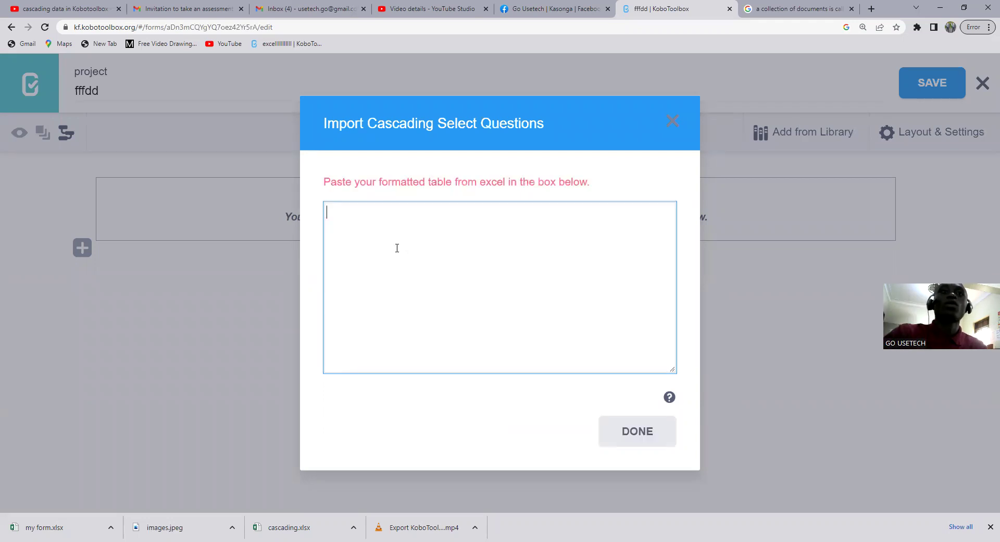
# - Paste the copied Excel choices table into the import box and complete the cascading select import
pyautogui.rightClick(341, 214)
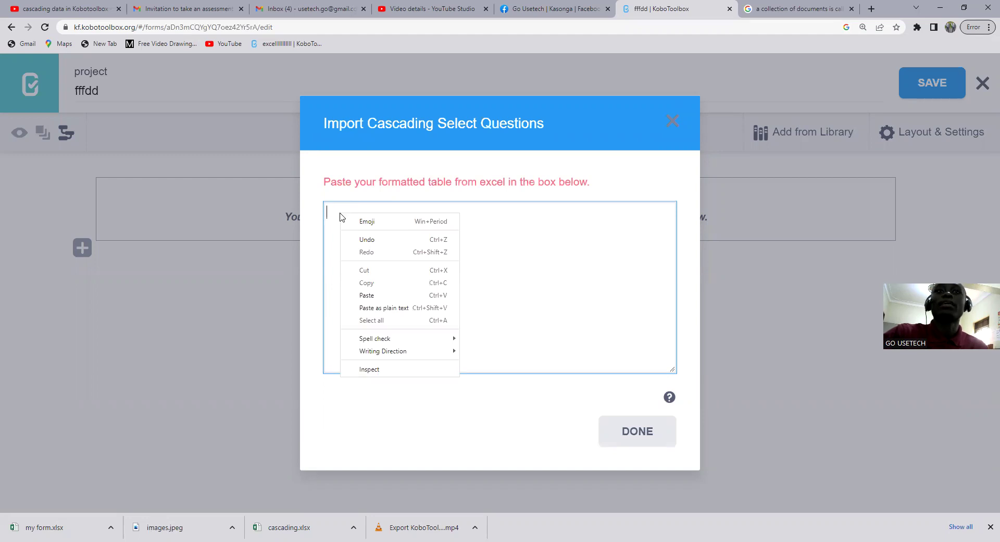
pyautogui.click(373, 296)
pyautogui.scroll(20, 485, 293)
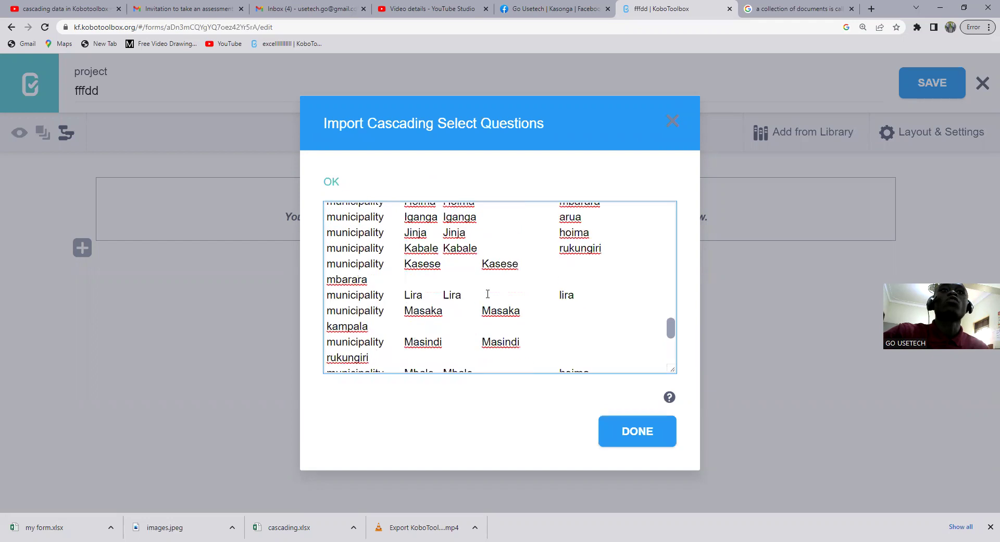
pyautogui.scroll(3, 487, 296)
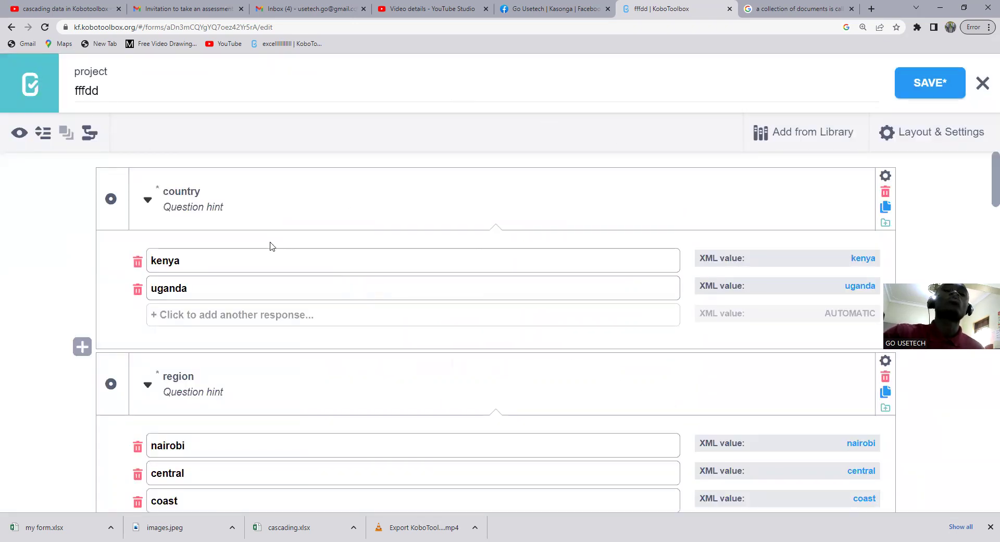
# - Review the imported country, region, town and municipality questions and their choices in the form
pyautogui.scroll(-20, 363, 340)
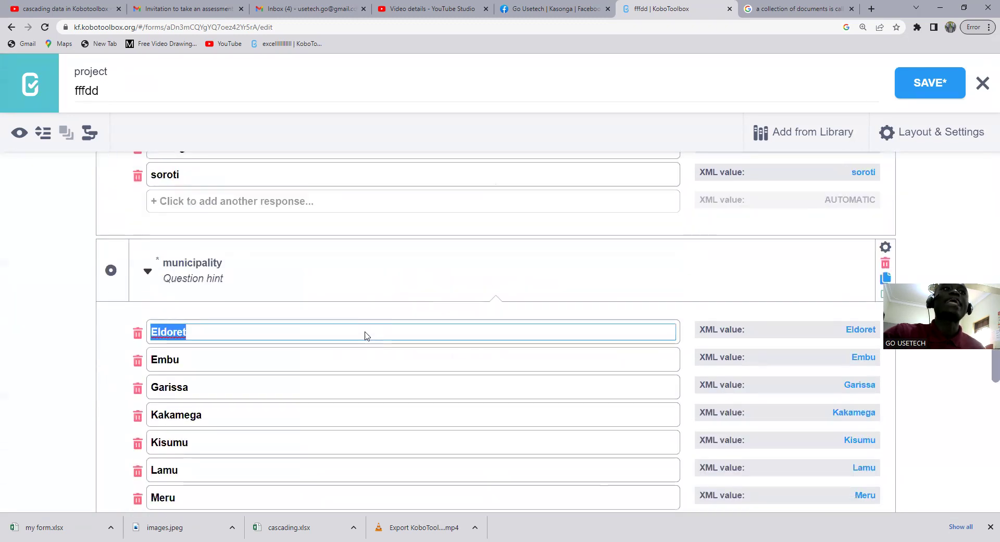
pyautogui.scroll(-6, 366, 336)
pyautogui.scroll(6, 364, 336)
pyautogui.scroll(-15, 364, 333)
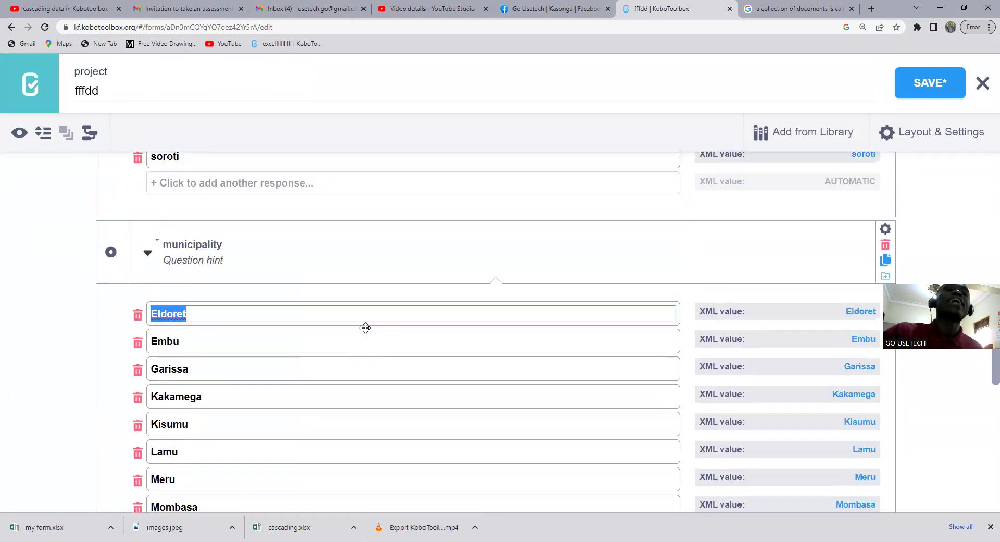
pyautogui.scroll(20, 369, 326)
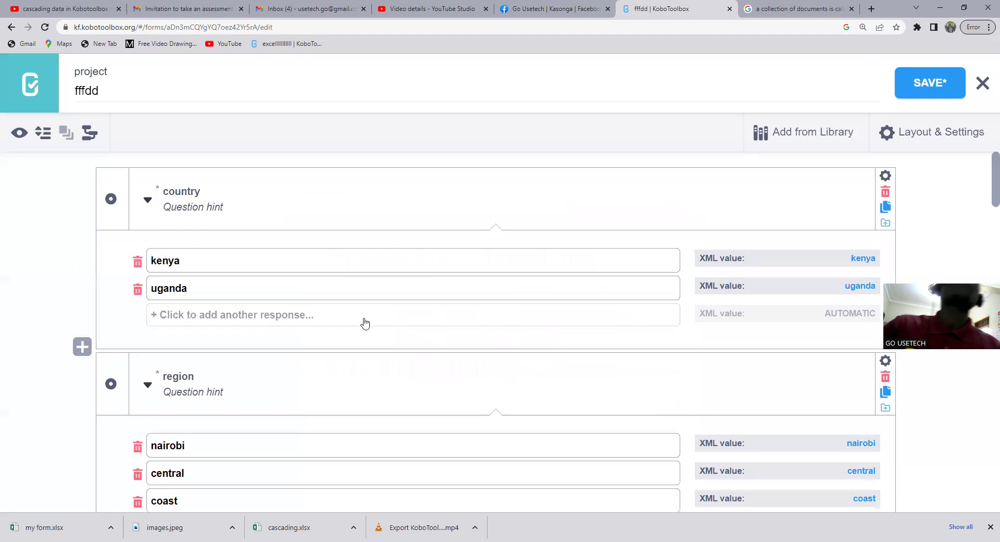
# - Reword the country question's label as "what country do you come from country"
pyautogui.click(212, 192)
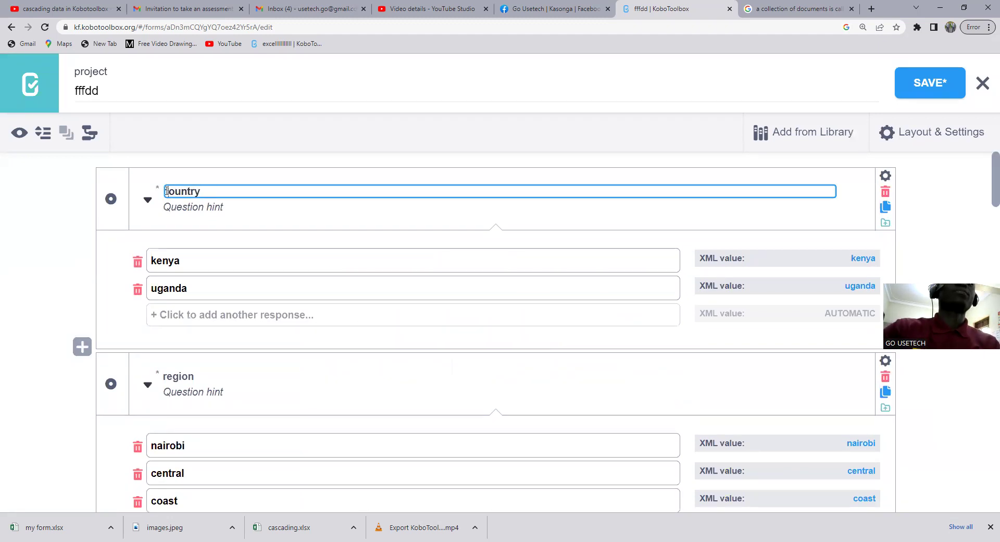
pyautogui.moveTo(165, 191); pyautogui.dragTo(171, 193)
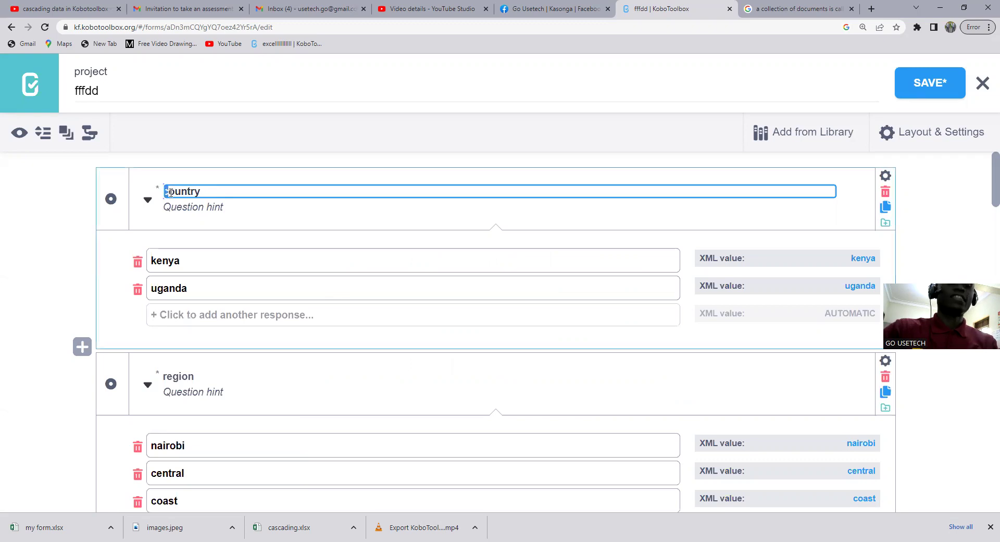
pyautogui.write('whay')
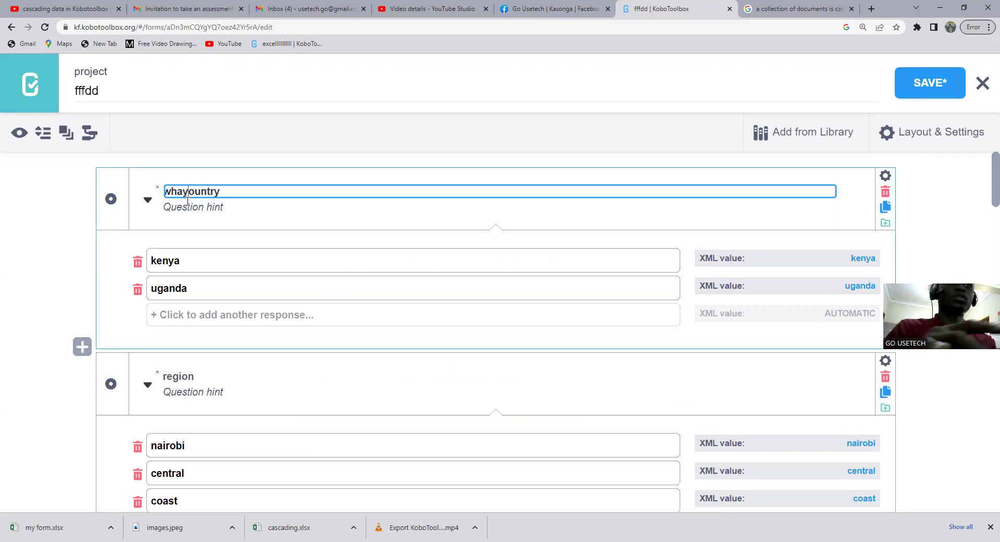
pyautogui.press('BackSpace')
pyautogui.press('BackSpace')
pyautogui.write('t c')
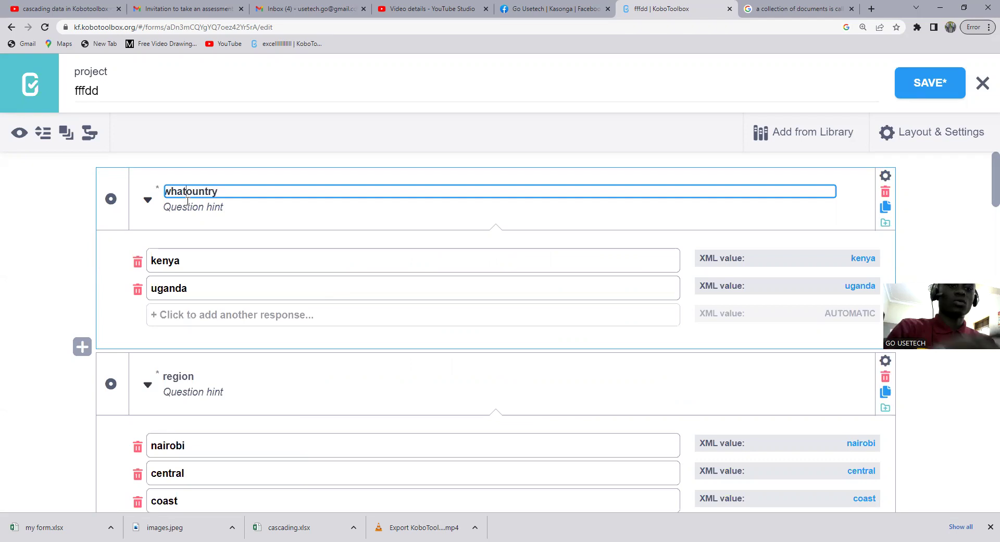
pyautogui.write('ountry ')
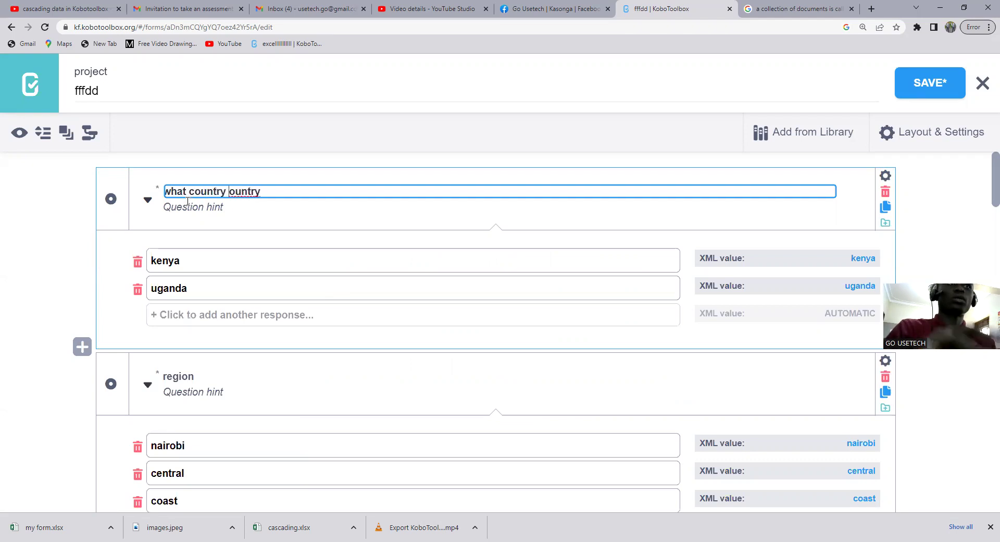
pyautogui.write('do you come')
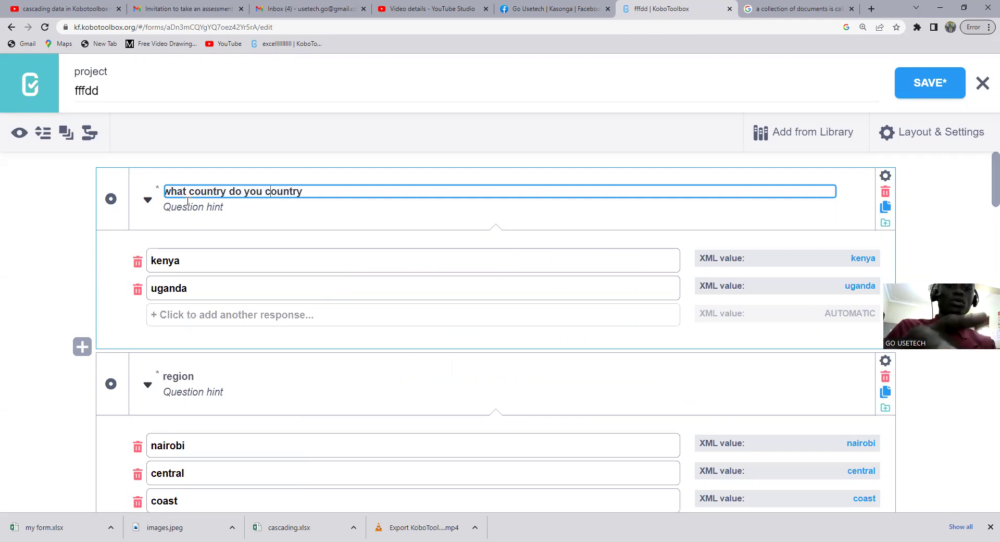
pyautogui.write(' from ')
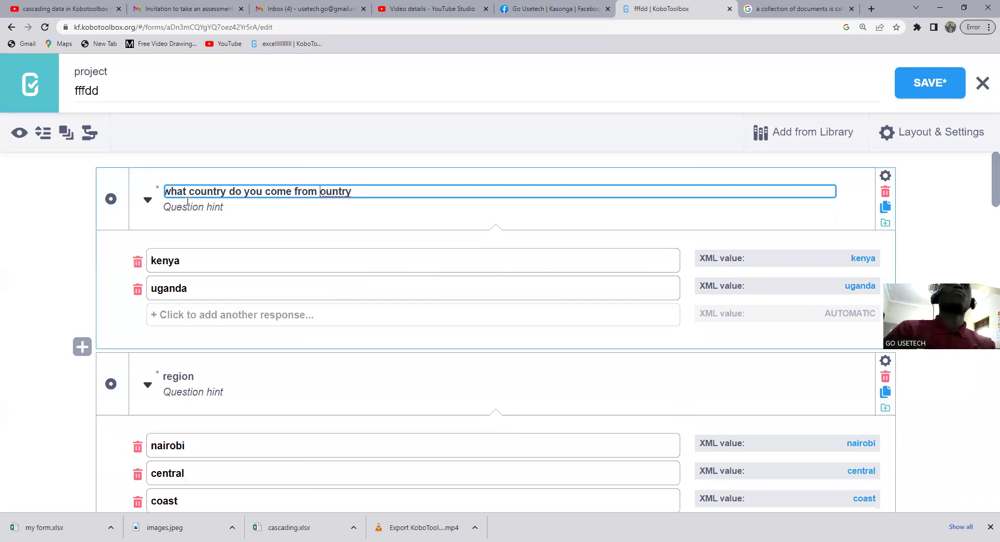
pyautogui.write('c')
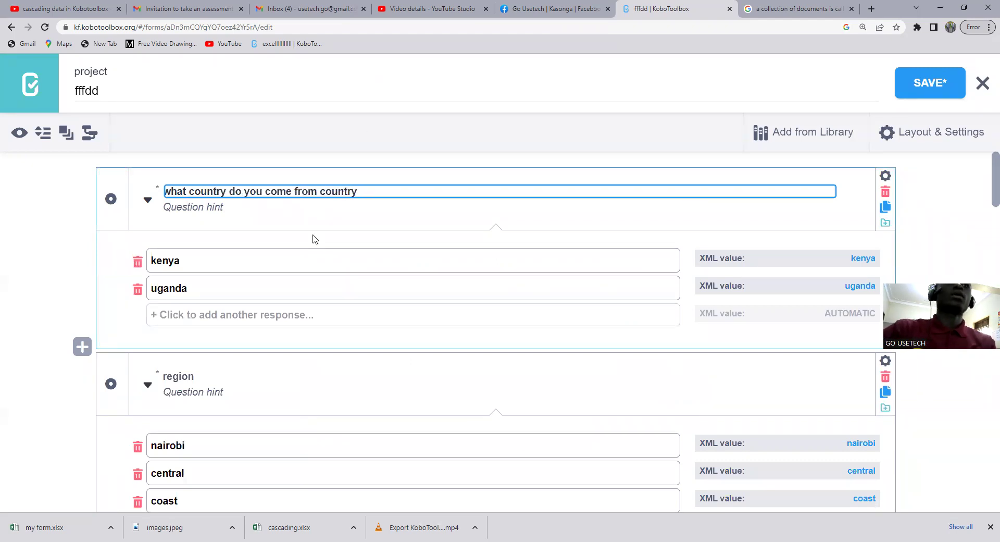
# - Reword the region question's label as "which region do you come from region"
pyautogui.scroll(-1, 314, 239)
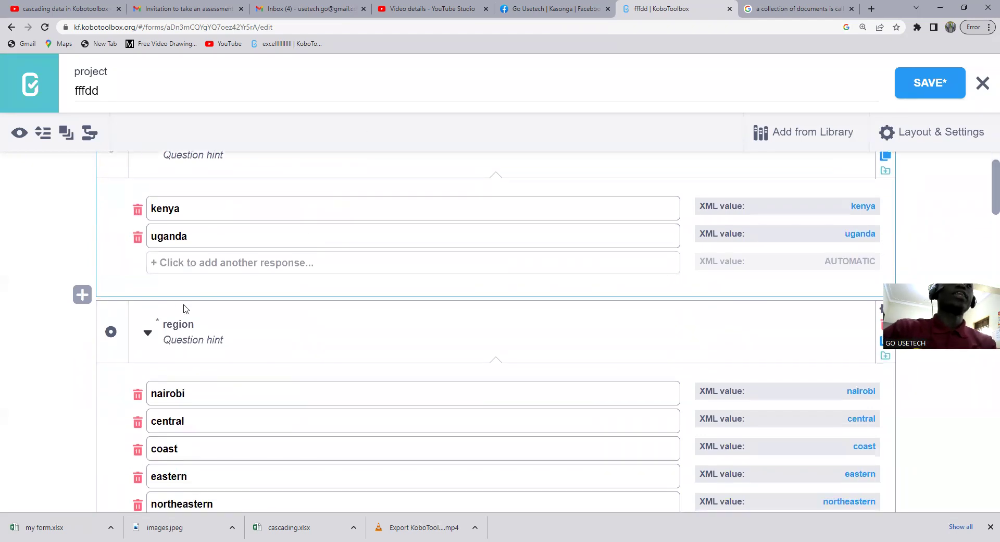
pyautogui.click(165, 324)
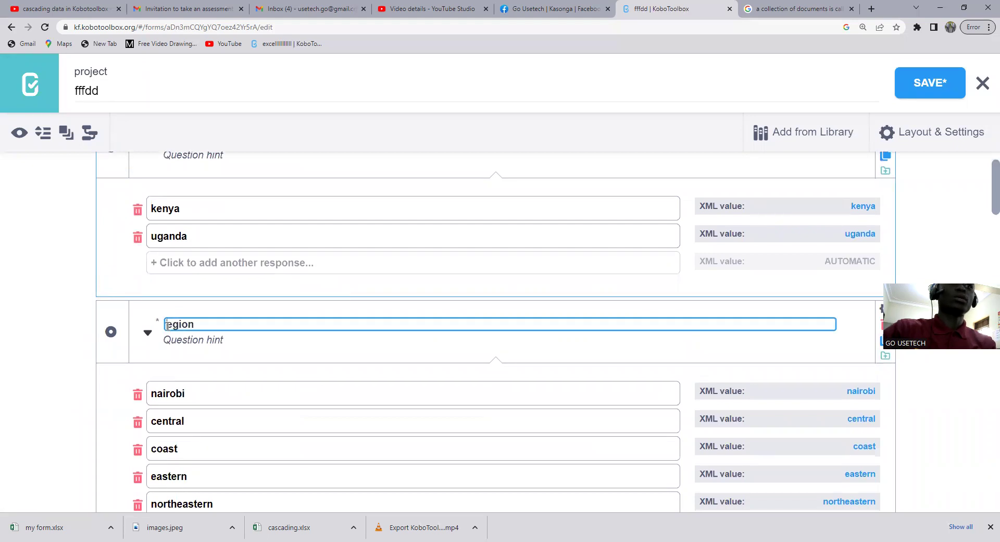
pyautogui.write('which r')
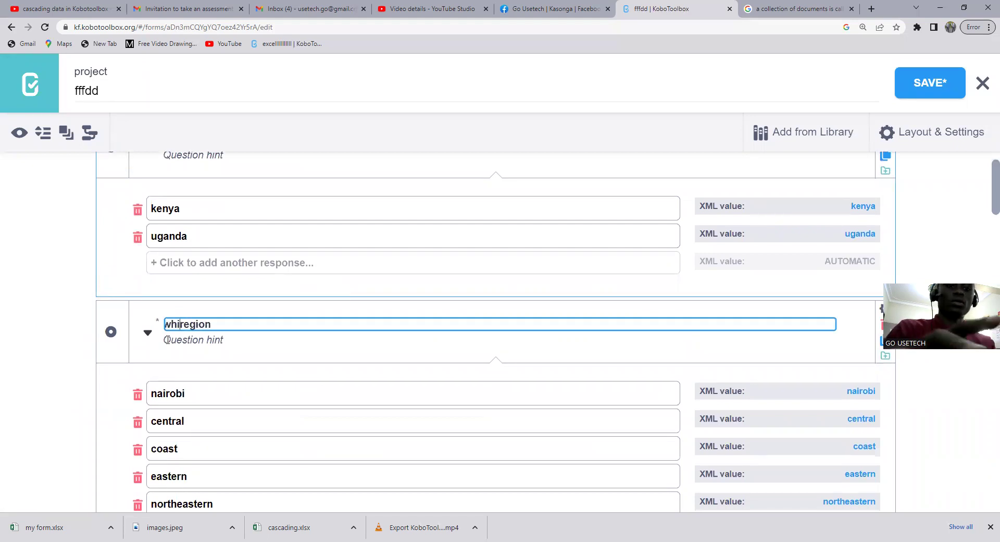
pyautogui.write('gion ')
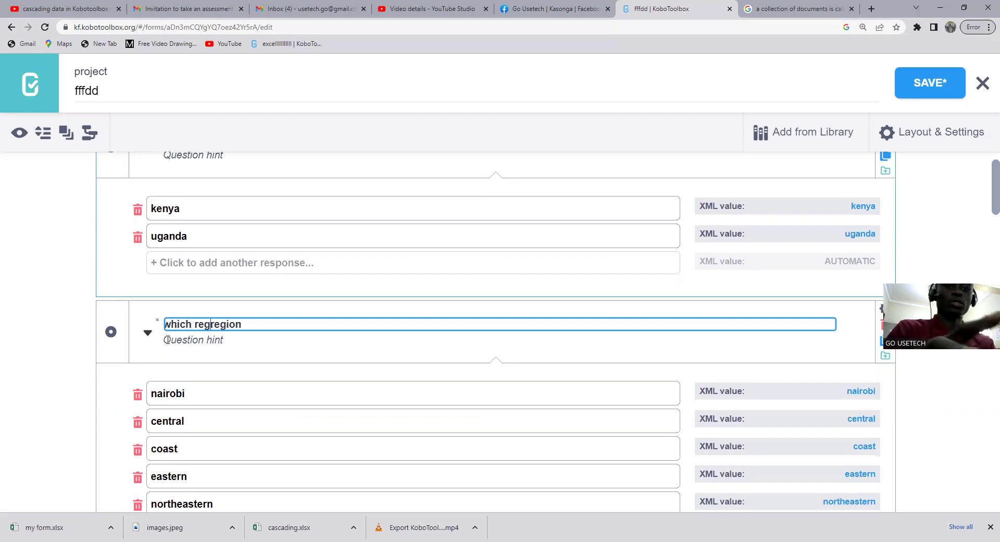
pyautogui.write('do you ')
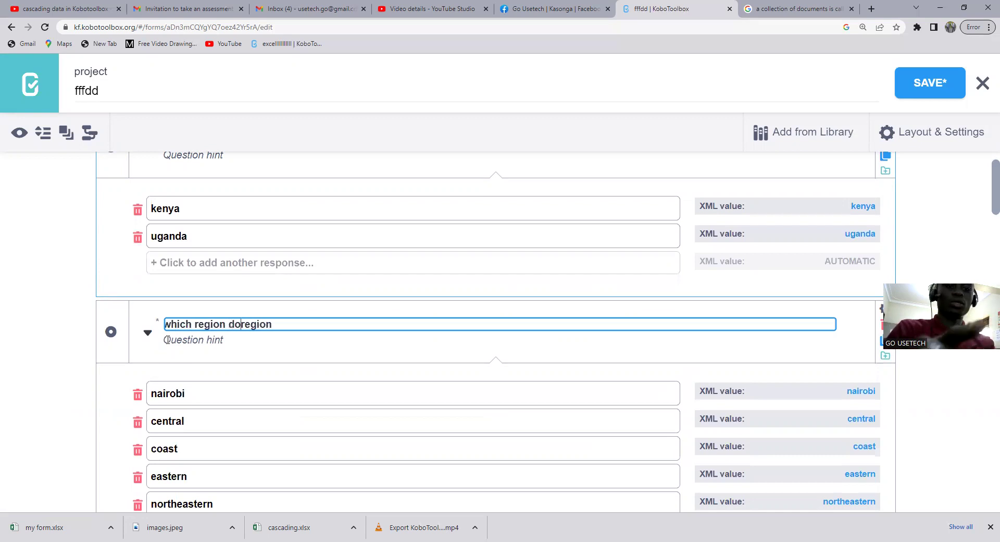
pyautogui.write('co')
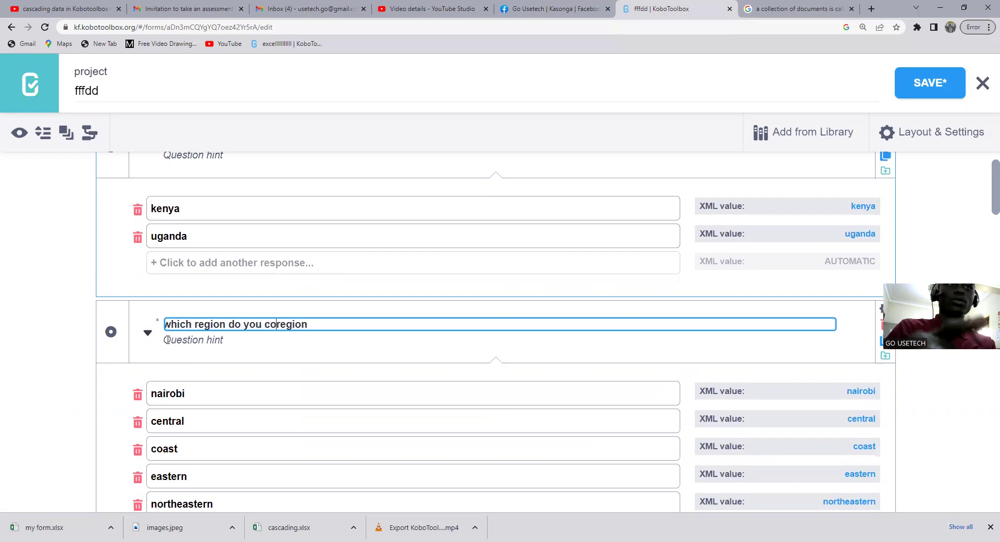
pyautogui.write('me from')
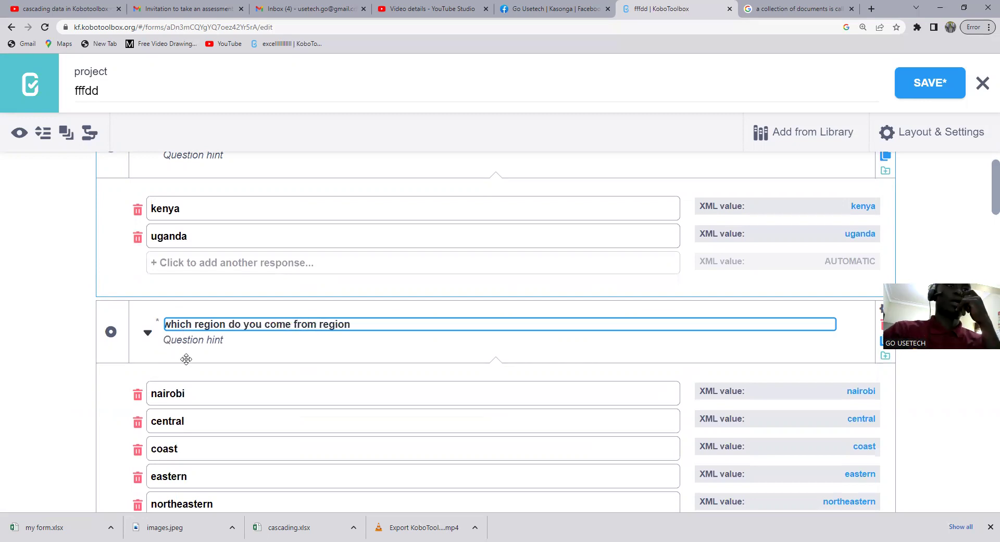
# - Insert "what is your home town" in front of the existing label of the town question
pyautogui.scroll(-9, 186, 359)
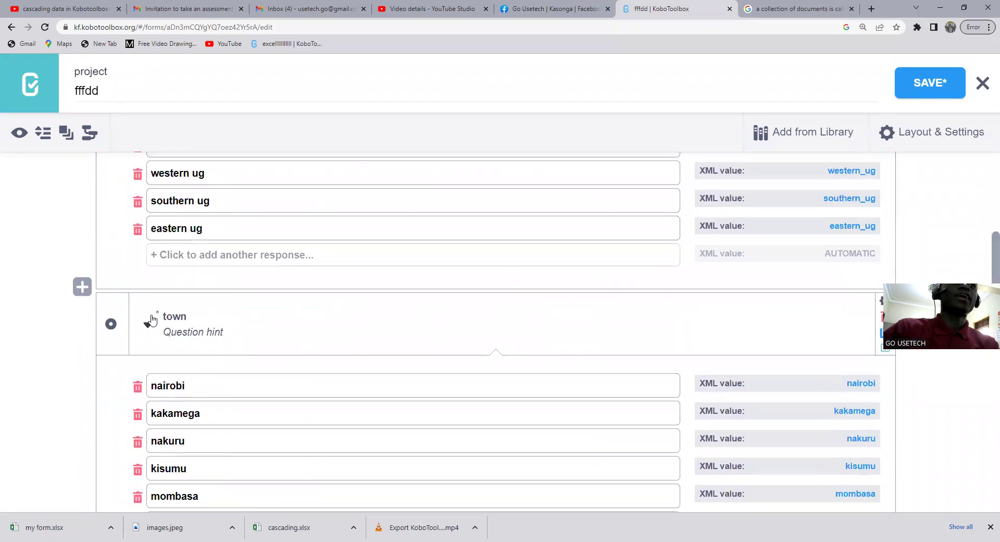
pyautogui.click(164, 316)
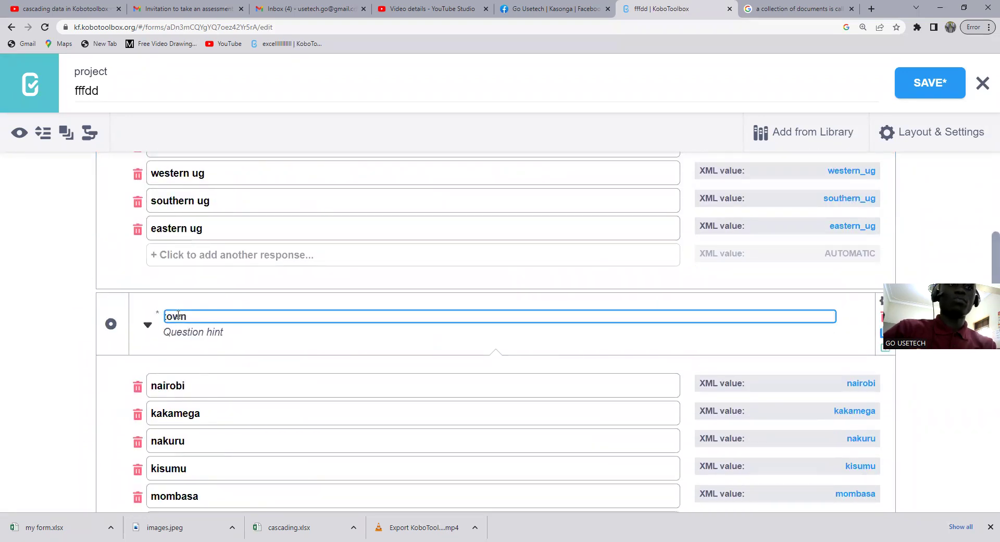
pyautogui.write('what i')
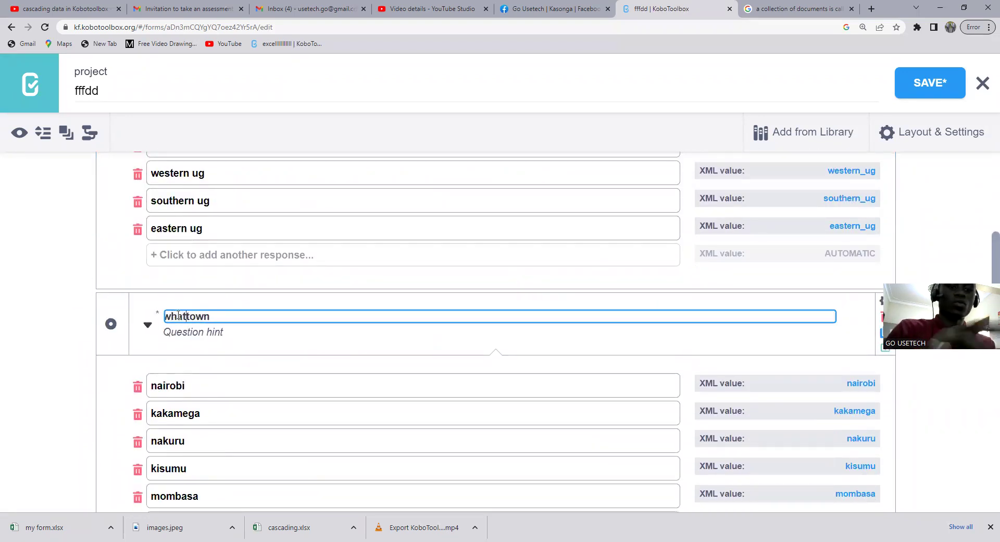
pyautogui.press('BackSpace')
pyautogui.write('s your')
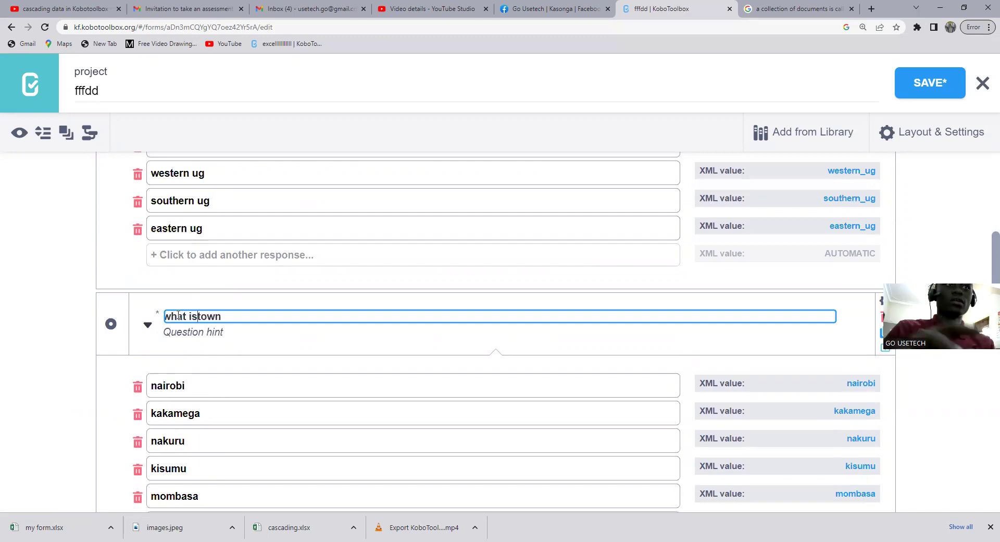
pyautogui.write(' home to')
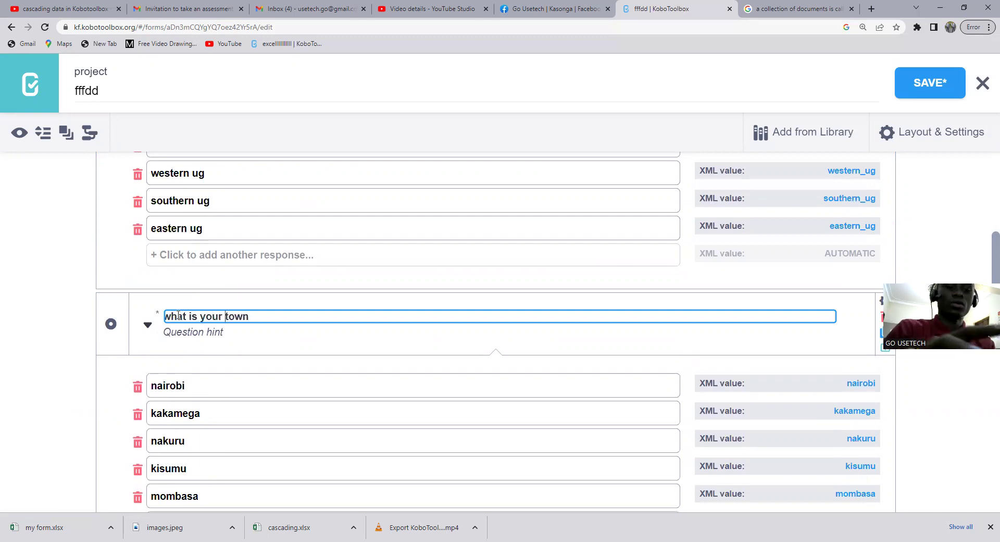
pyautogui.write('wn')
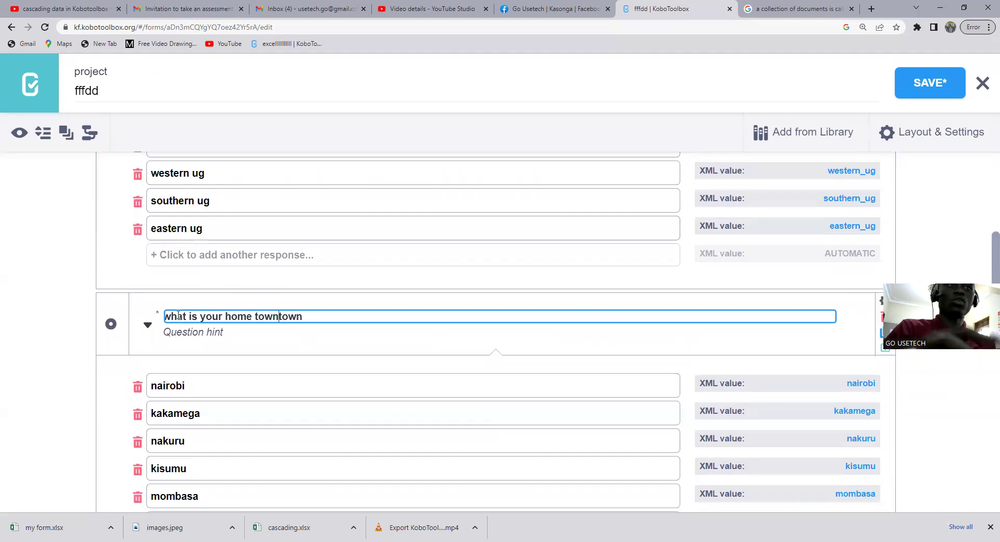
# - Reword the municipality question's label as "what is your municipality"
pyautogui.scroll(-10, 187, 313)
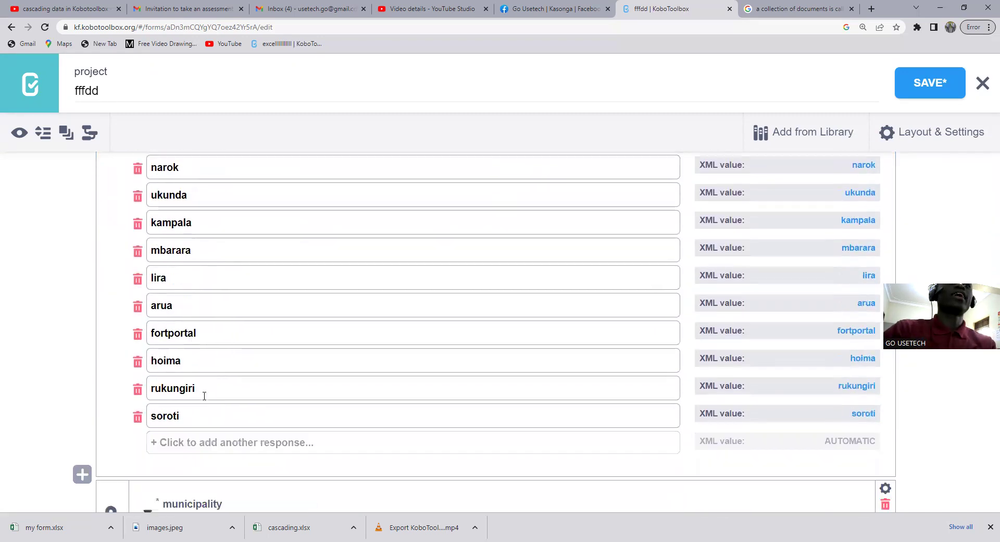
pyautogui.click(167, 314)
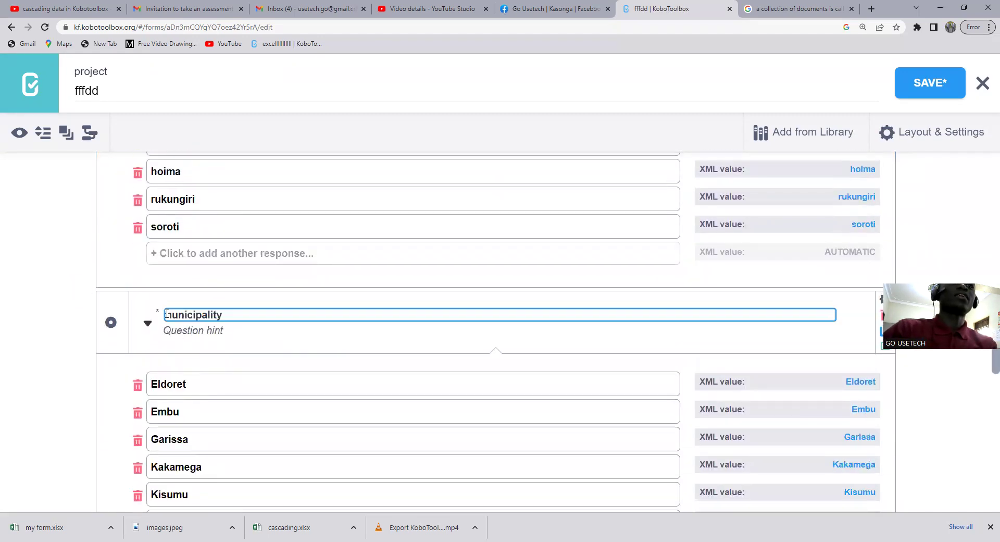
pyautogui.write('what is')
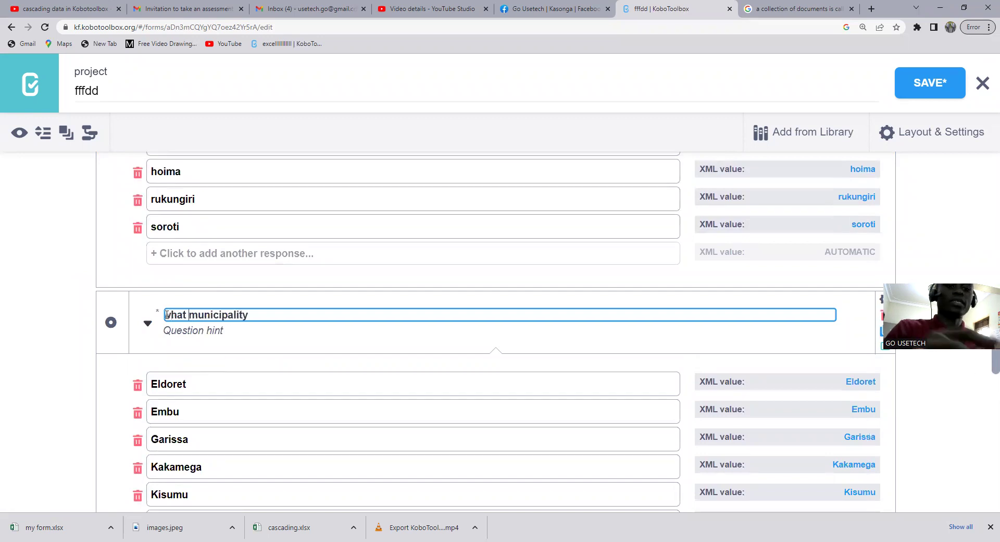
pyautogui.write(' your')
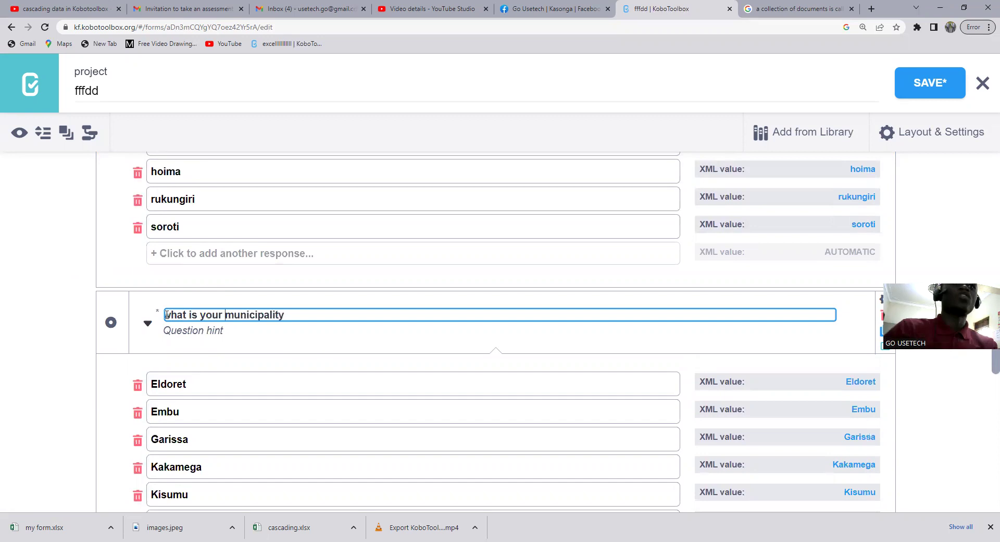
# - Set the data column name of the country question to country in its question settings
pyautogui.scroll(-15, 173, 325)
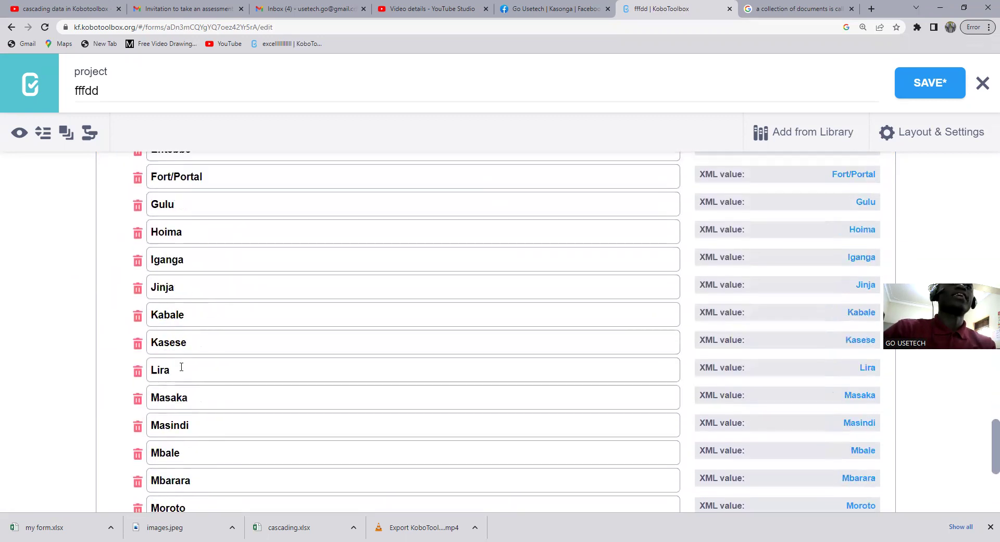
pyautogui.scroll(15, 181, 367)
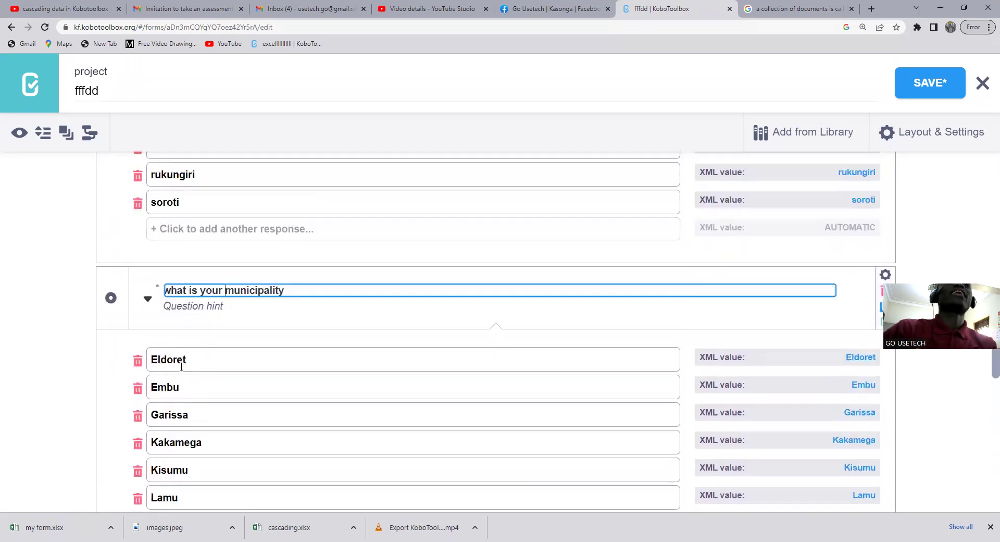
pyautogui.scroll(8, 182, 367)
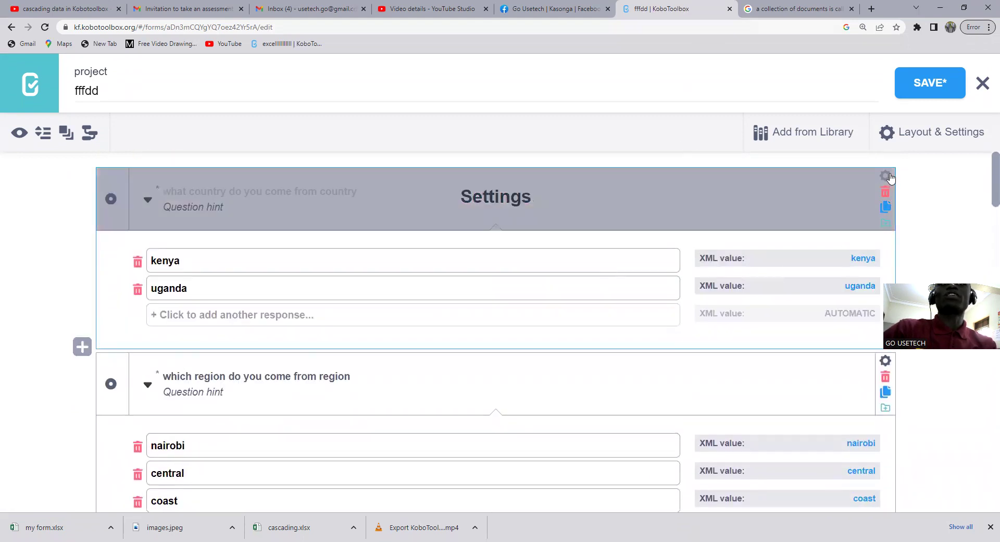
pyautogui.click(886, 176)
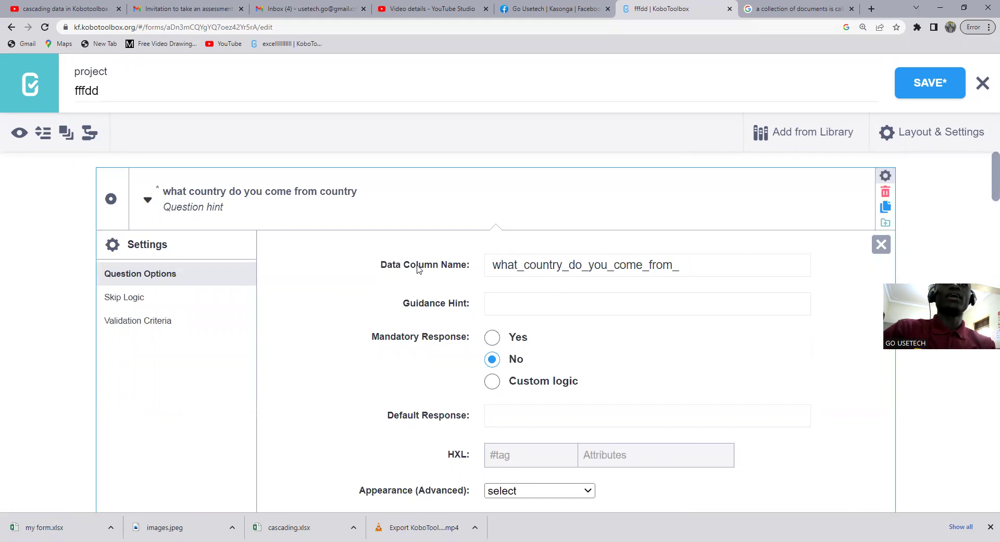
pyautogui.moveTo(687, 266); pyautogui.dragTo(480, 268)
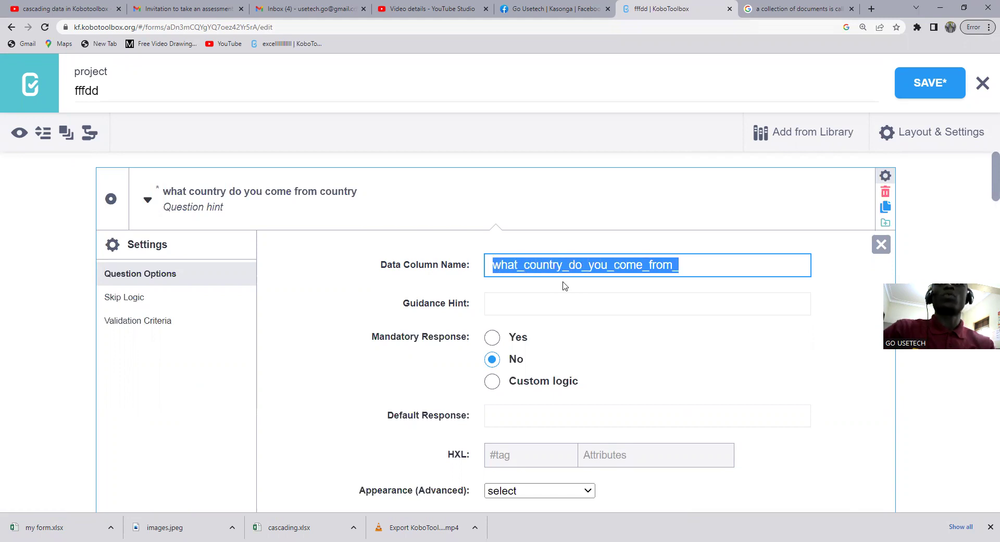
pyautogui.write('country')
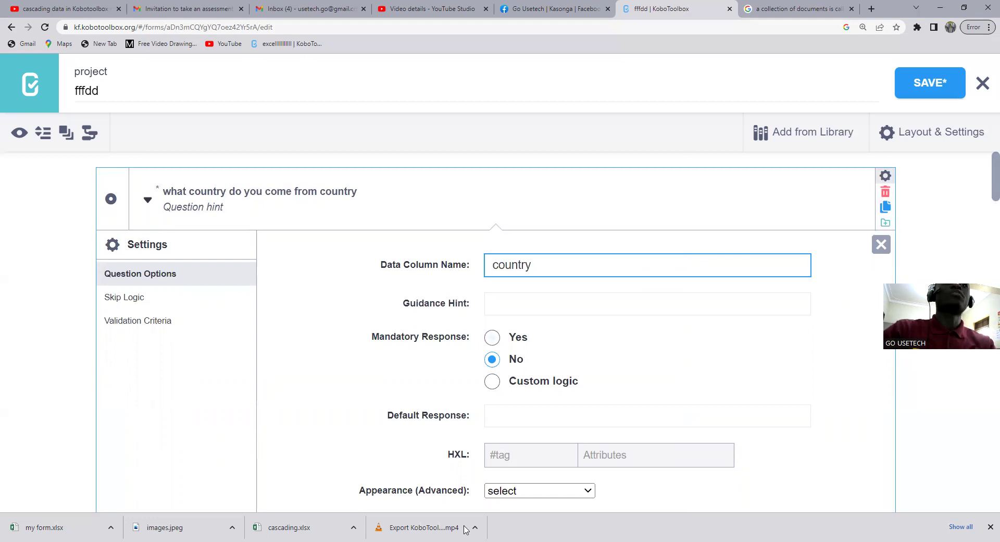
# - Check the column headers of the choices table in Excel, and return to the KoboToolbox form
pyautogui.hotkey('alt', 'Tab')
pyautogui.moveTo(463, 153)
pyautogui.mouseDown()
pyautogui.moveTo(333, 193)
pyautogui.moveTo(205, 156)
pyautogui.moveTo(164, 166)
pyautogui.moveTo(257, 154)
pyautogui.moveTo(458, 160)
pyautogui.mouseUp()
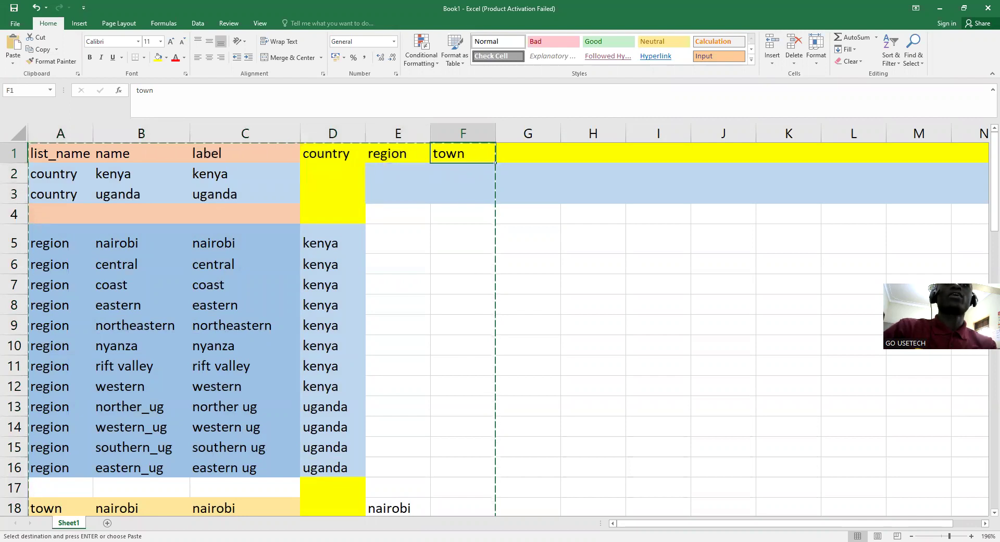
pyautogui.hotkey('alt', 'Tab')
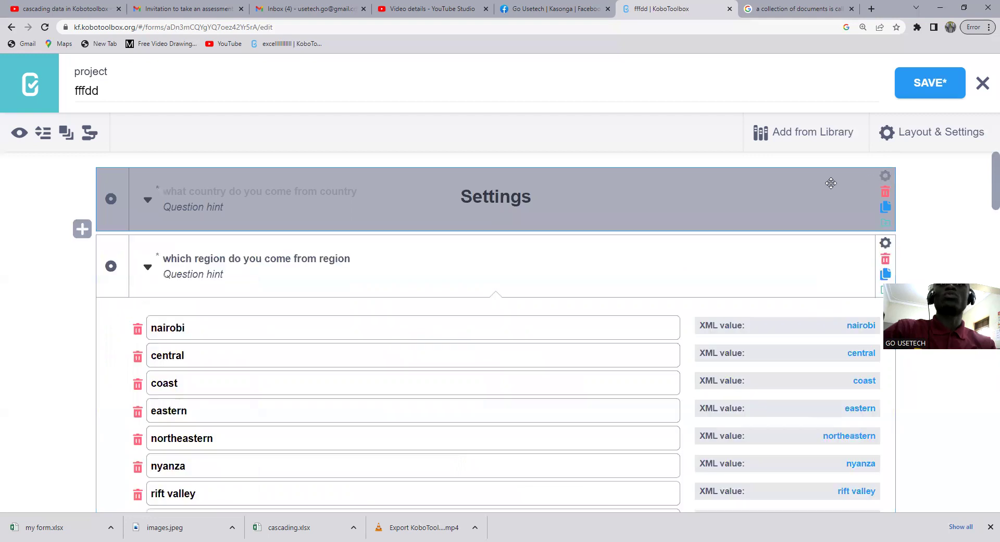
# - Shorten the region question's data column name to region in its question settings
pyautogui.scroll(-1, 450, 251)
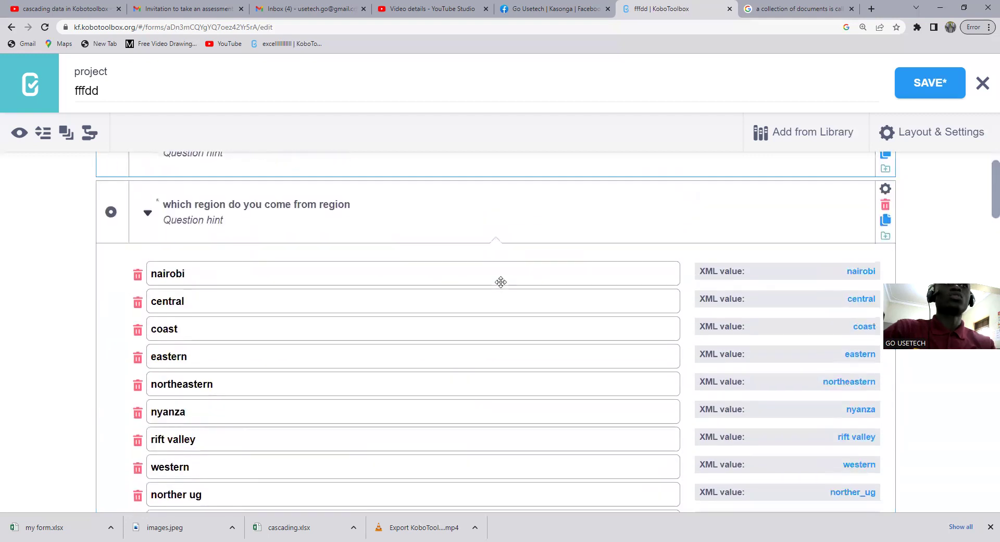
pyautogui.click(885, 191)
pyautogui.moveTo(684, 279); pyautogui.dragTo(491, 281)
pyautogui.press('BackSpace')
pyautogui.press('BackSpace')
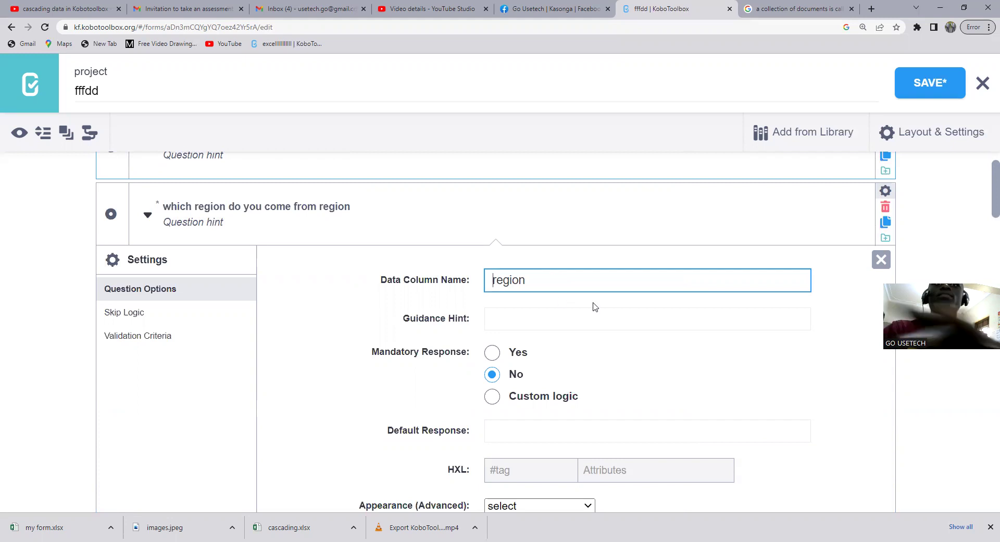
# - Shorten the home town question's data column name to town in its question settings
pyautogui.click(885, 191)
pyautogui.scroll(-3, 647, 297)
pyautogui.scroll(4, 647, 297)
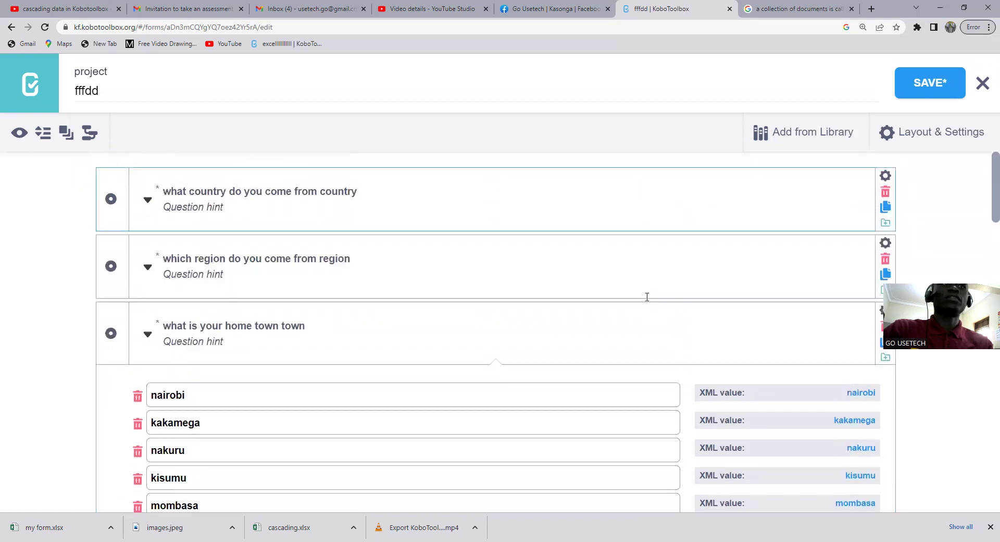
pyautogui.click(886, 309)
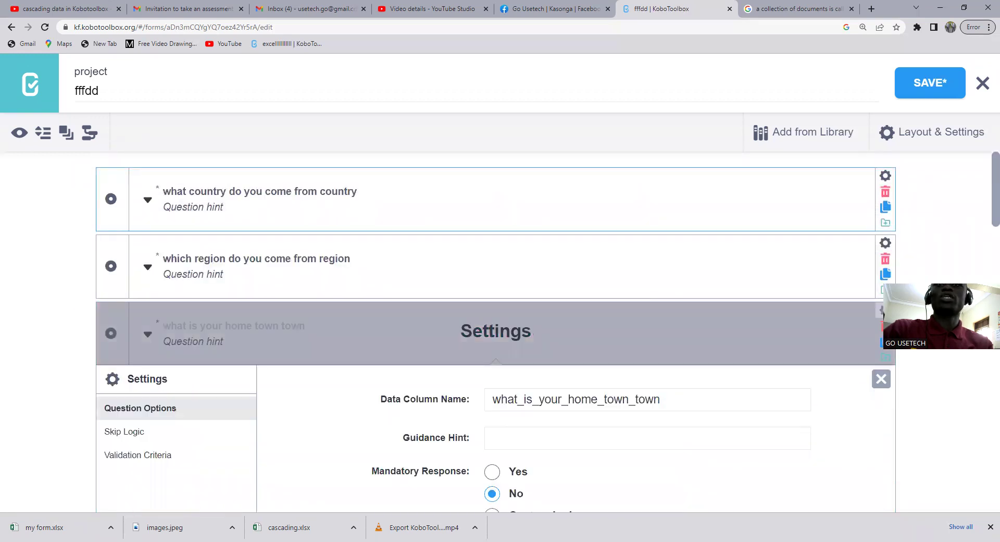
pyautogui.scroll(-3, 734, 284)
pyautogui.click(666, 245)
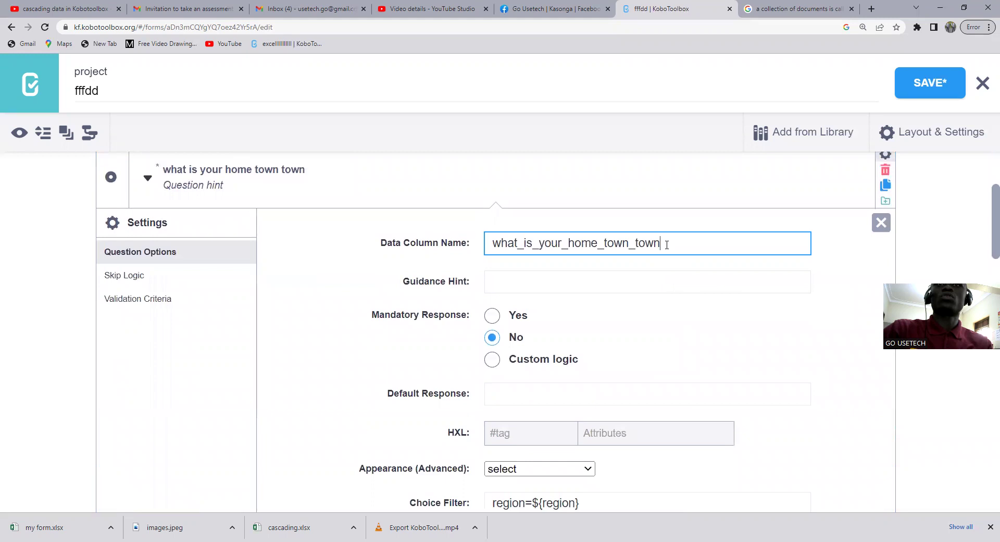
pyautogui.moveTo(667, 245); pyautogui.dragTo(521, 231)
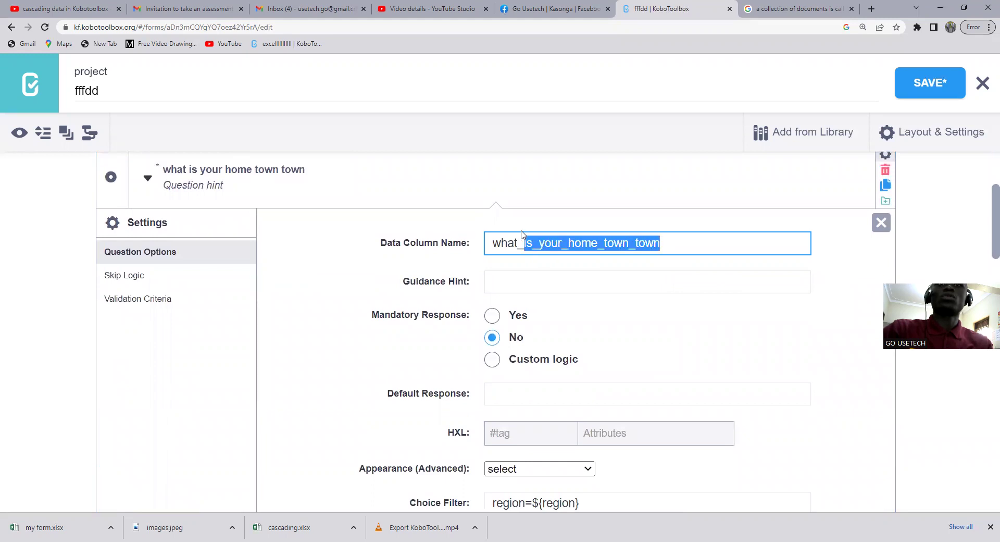
pyautogui.moveTo(636, 249); pyautogui.dragTo(454, 249)
pyautogui.press('BackSpace')
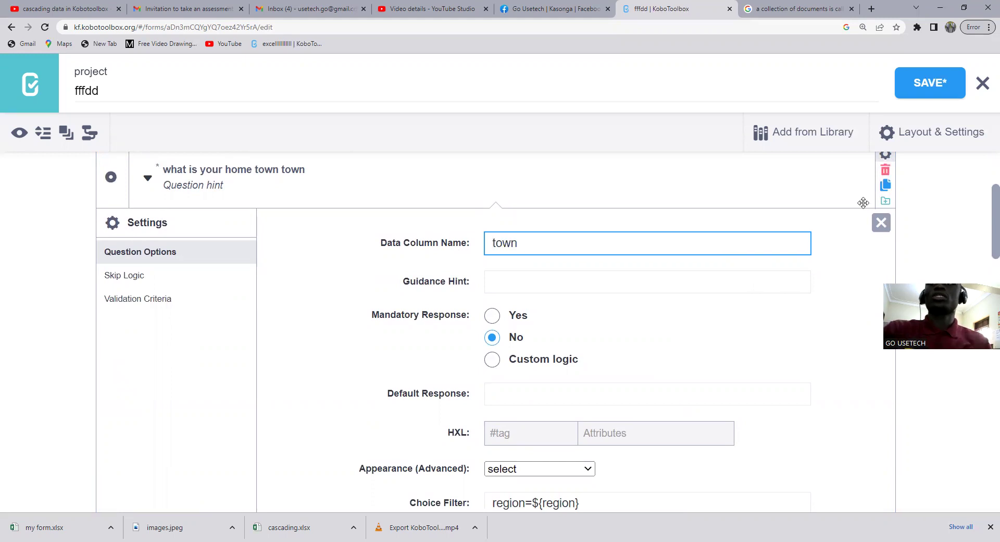
pyautogui.click(883, 161)
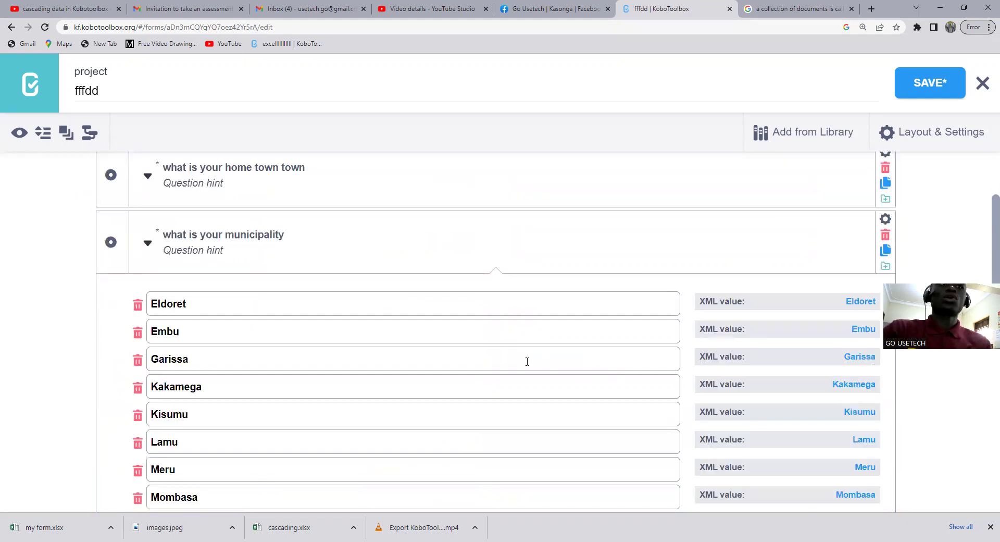
# - Shorten the municipality question's data column name to municipality in its question settings, and save the form
pyautogui.scroll(-10, 526, 359)
pyautogui.scroll(-5, 527, 361)
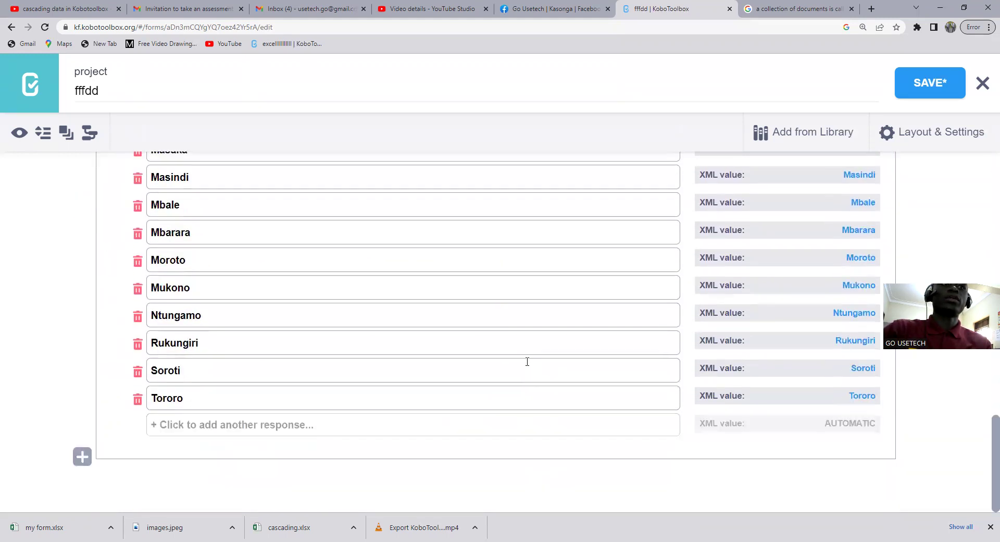
pyautogui.scroll(8, 527, 361)
pyautogui.scroll(8, 527, 361)
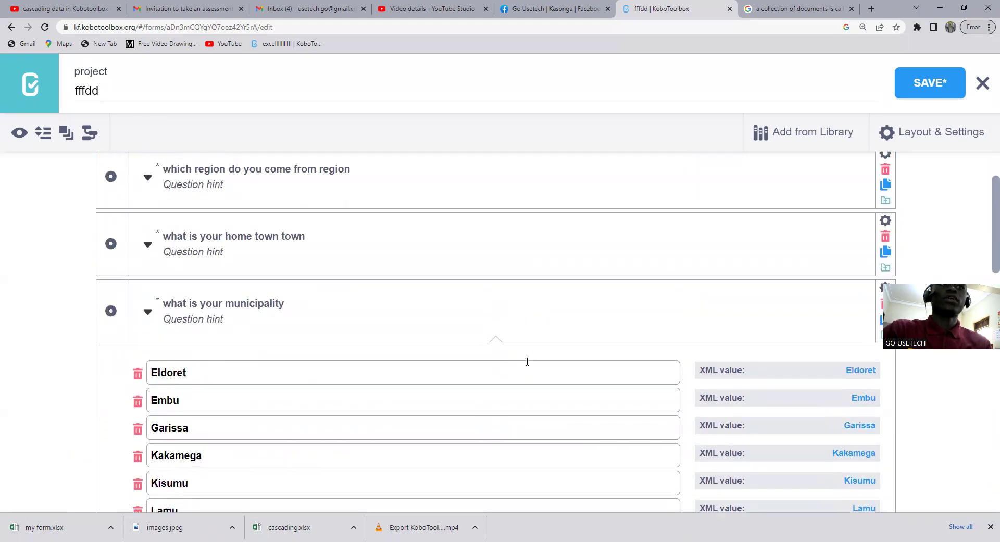
pyautogui.click(885, 287)
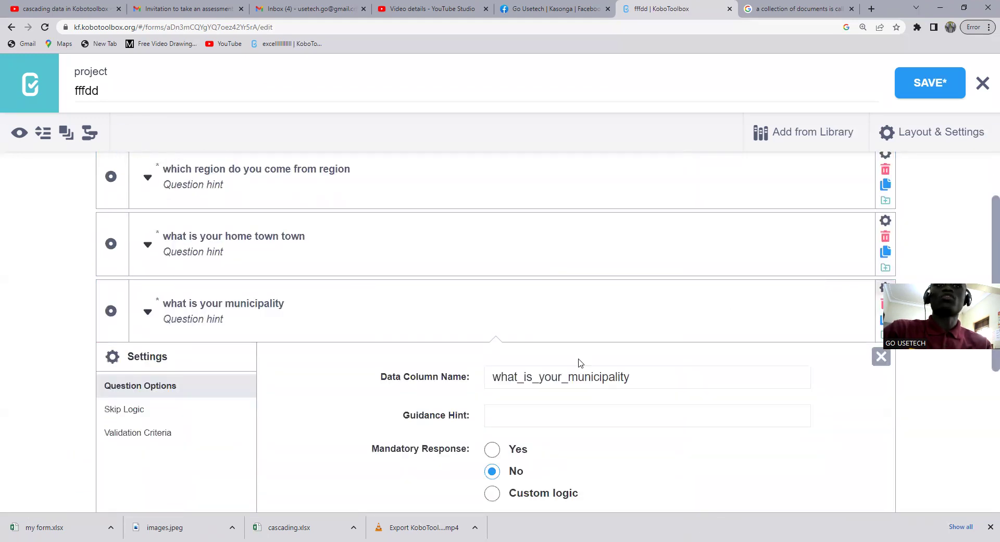
pyautogui.scroll(-4, 573, 359)
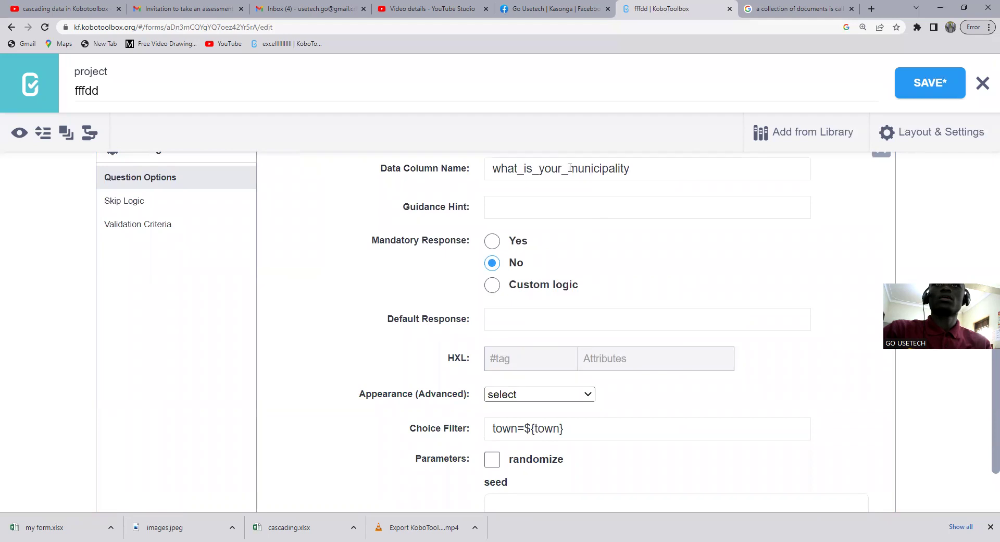
pyautogui.moveTo(570, 168); pyautogui.dragTo(482, 172)
pyautogui.press('BackSpace')
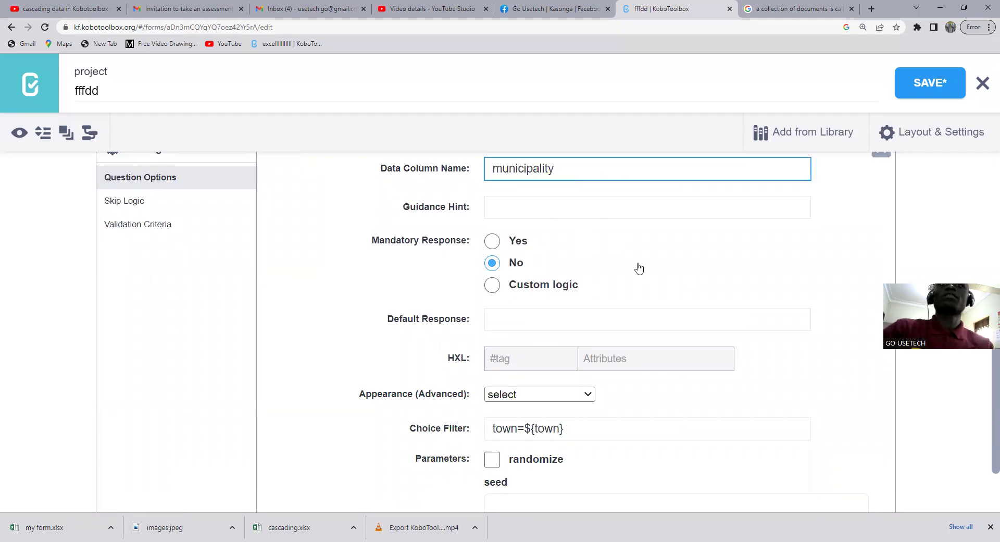
pyautogui.scroll(2, 645, 267)
pyautogui.click(492, 345)
pyautogui.click(495, 367)
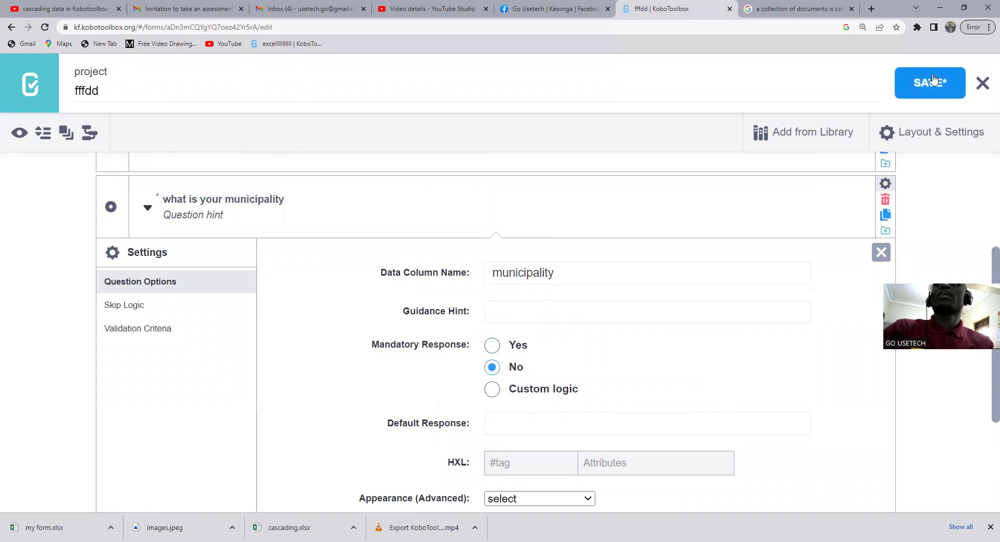
pyautogui.click(930, 82)
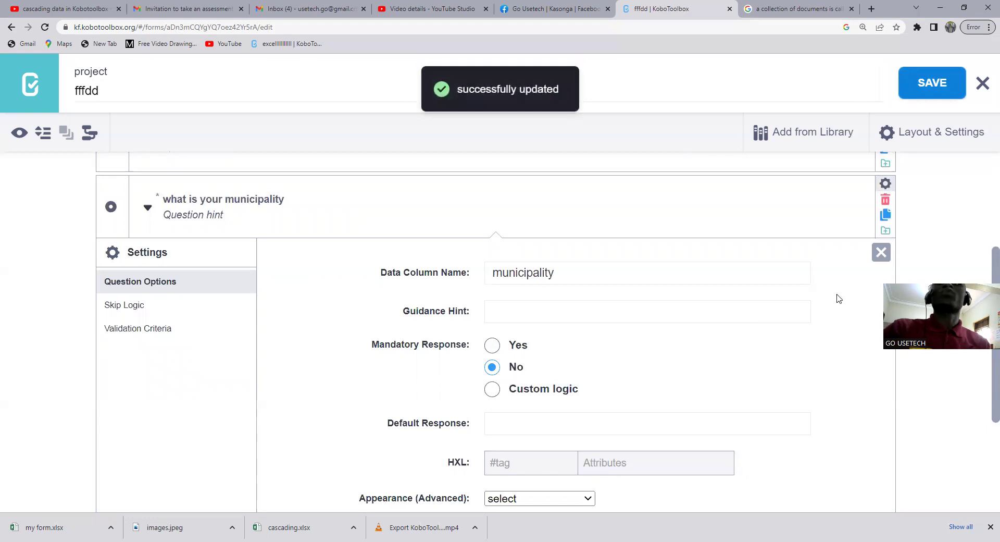
# - Open the form preview and look over the country, region, home town and municipality questions
pyautogui.scroll(3, 715, 243)
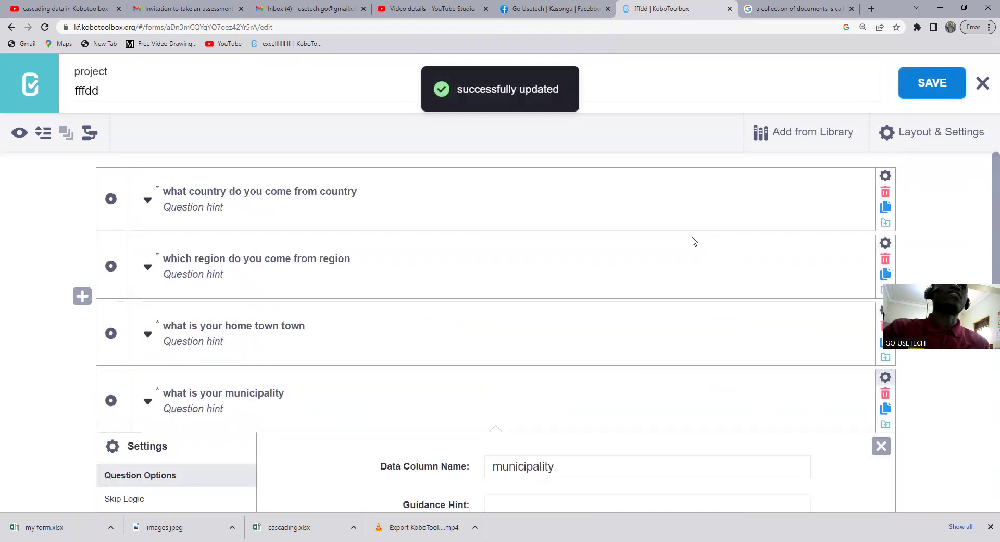
pyautogui.click(19, 136)
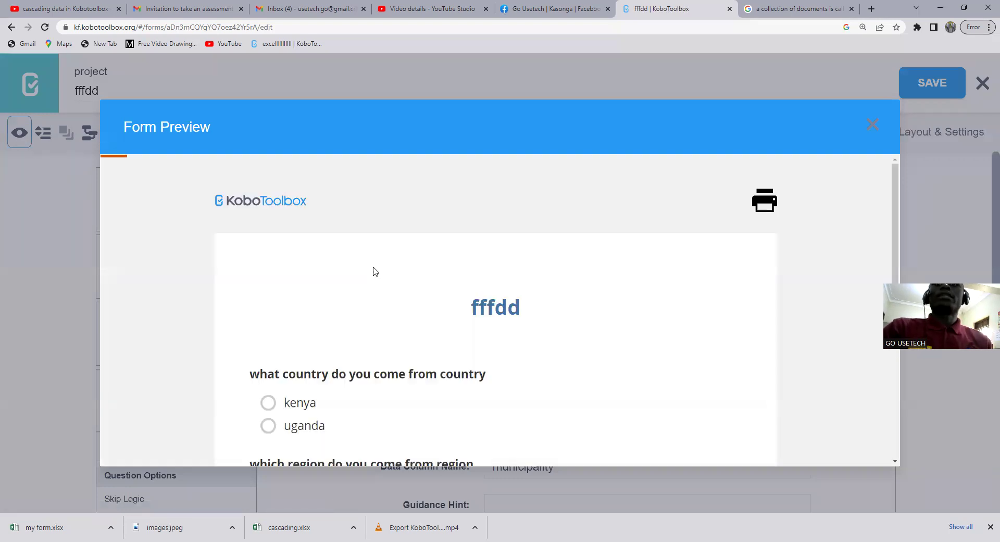
pyautogui.scroll(-6, 397, 352)
pyautogui.scroll(4, 398, 352)
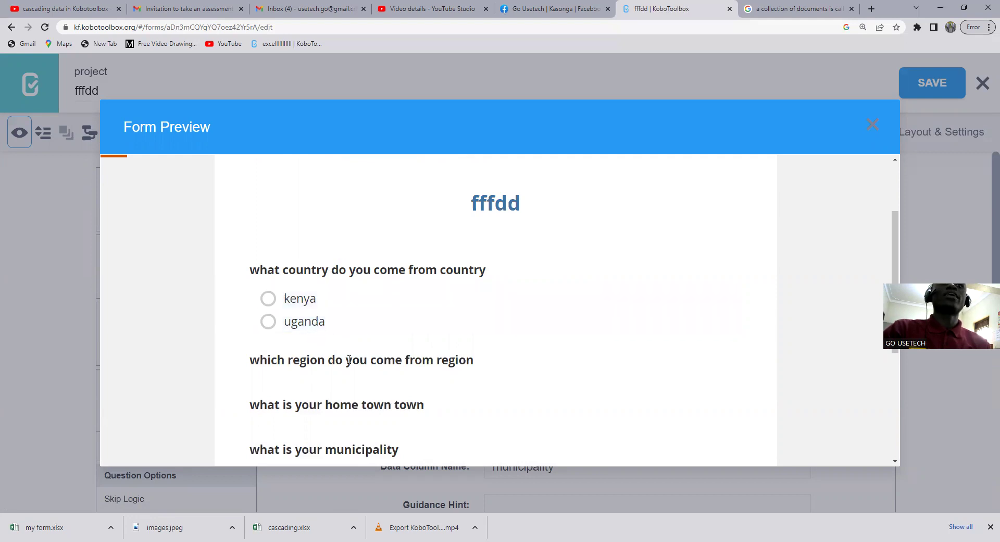
pyautogui.scroll(-2, 424, 354)
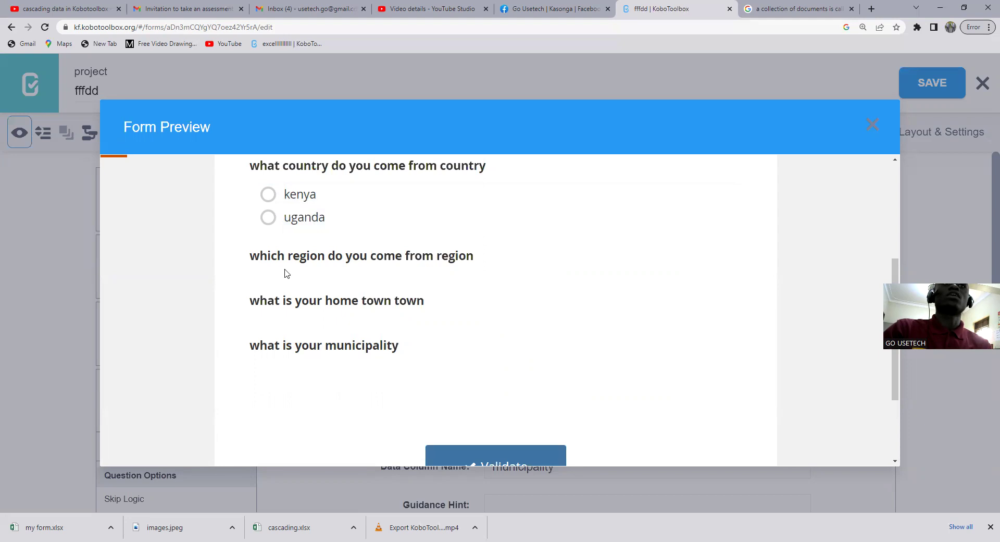
# - Test the cascade in the preview by answering kenya, region nairobi, home town nairobi and municipality Eldoret
pyautogui.click(268, 195)
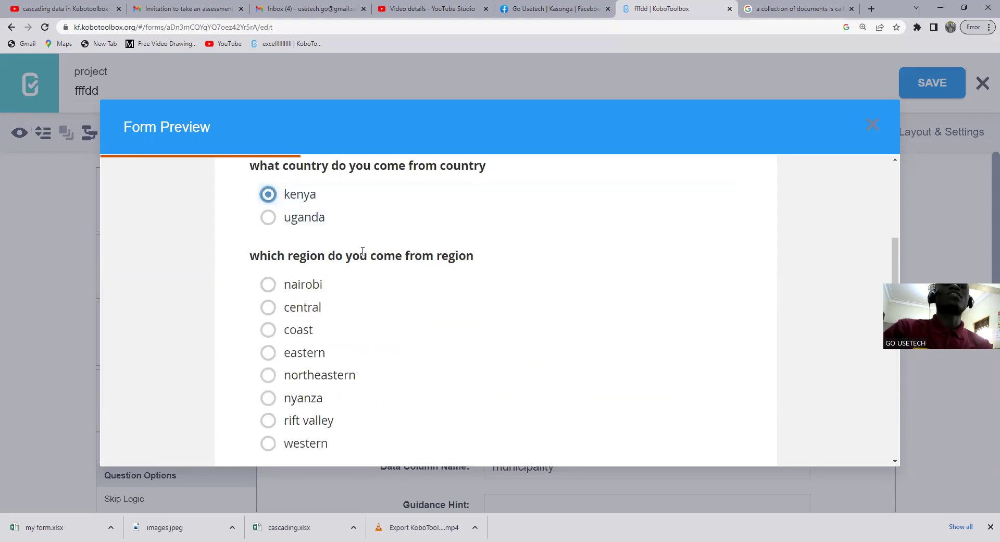
pyautogui.scroll(-3, 337, 266)
pyautogui.scroll(2, 337, 266)
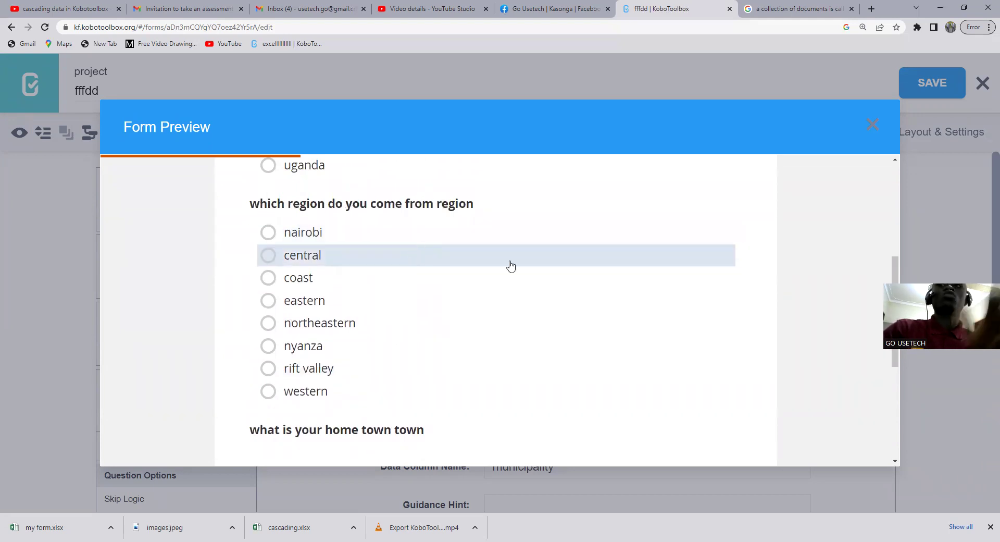
pyautogui.scroll(-3, 371, 346)
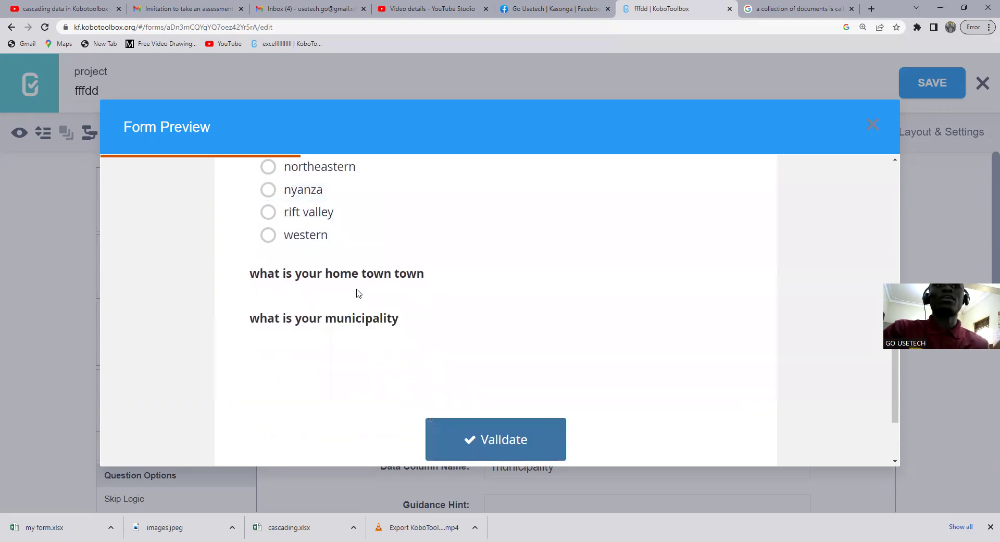
pyautogui.scroll(3, 379, 342)
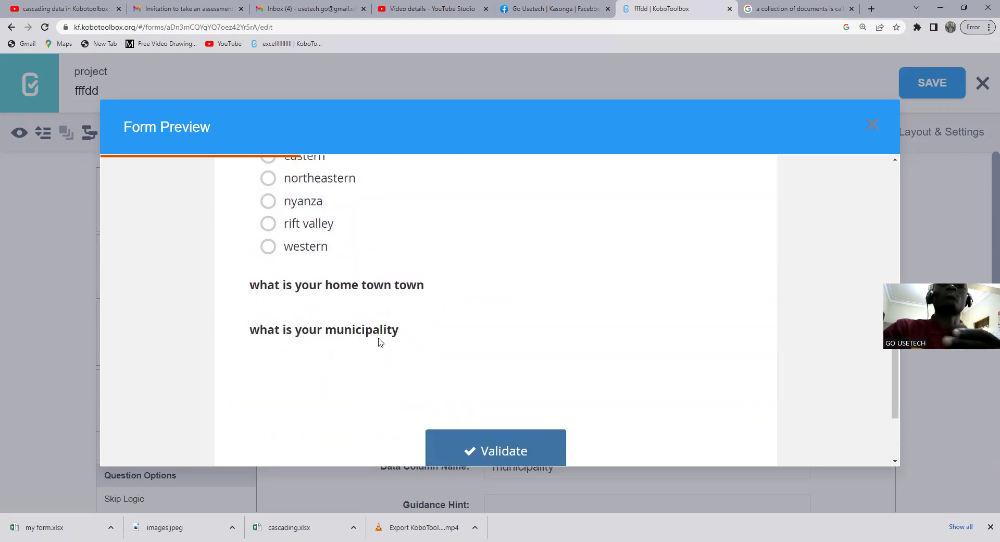
pyautogui.click(285, 242)
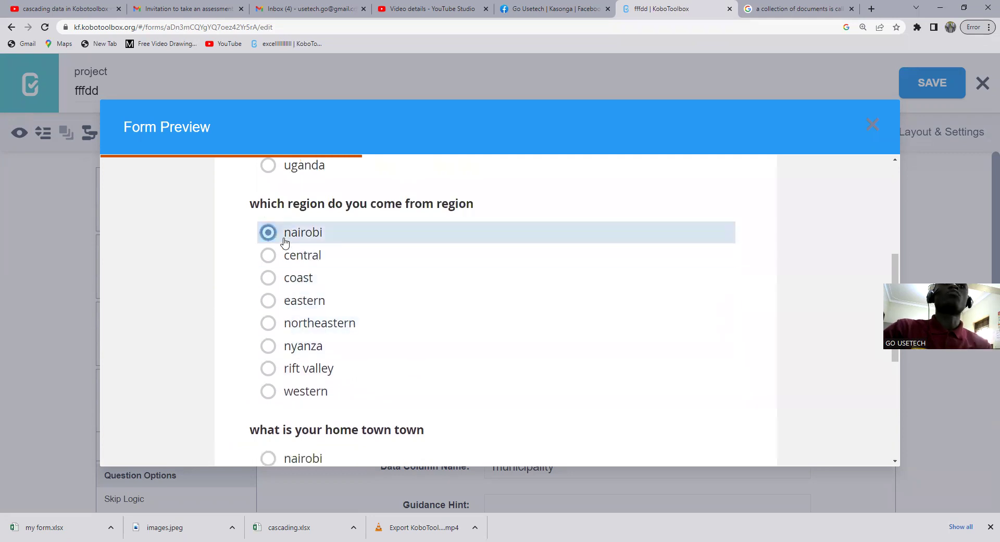
pyautogui.scroll(-2, 375, 317)
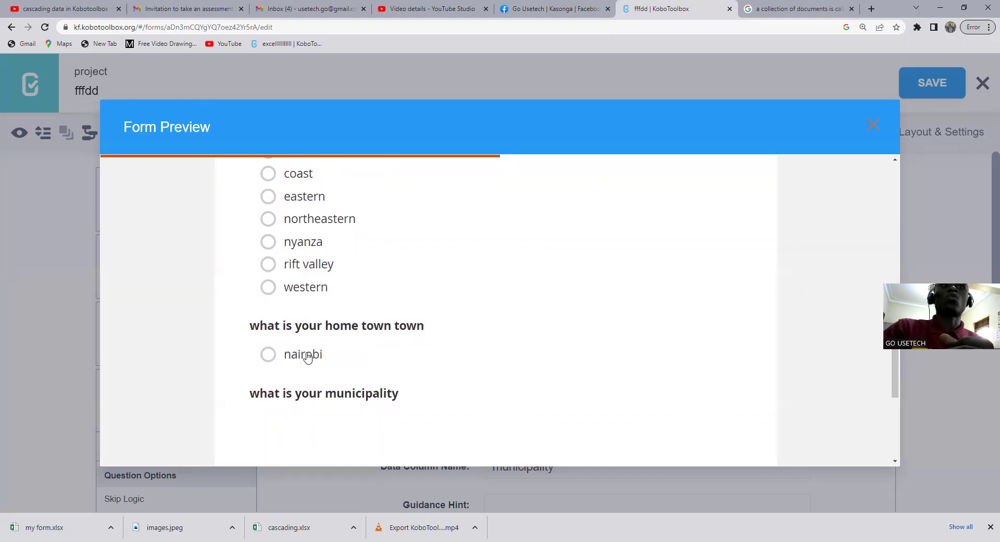
pyautogui.click(277, 356)
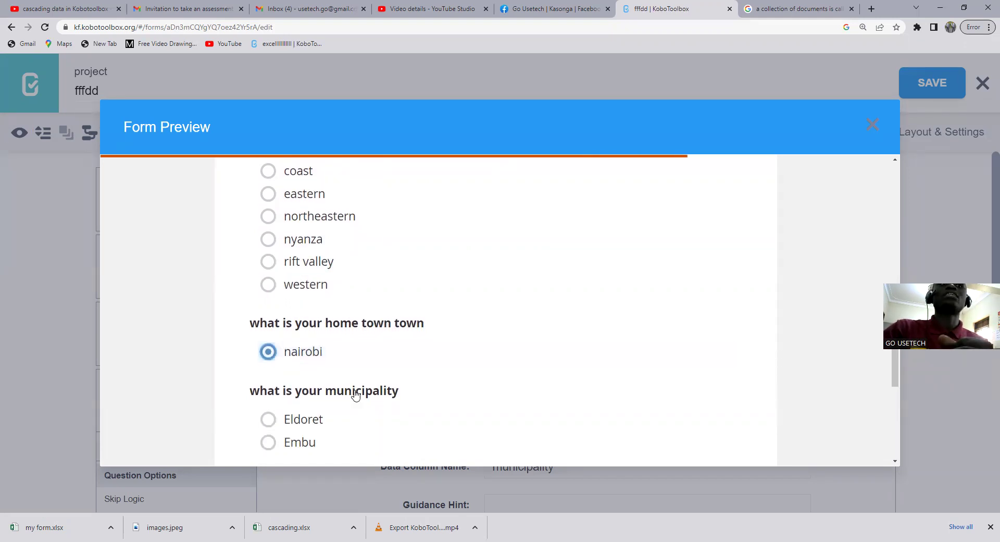
pyautogui.scroll(-1, 333, 388)
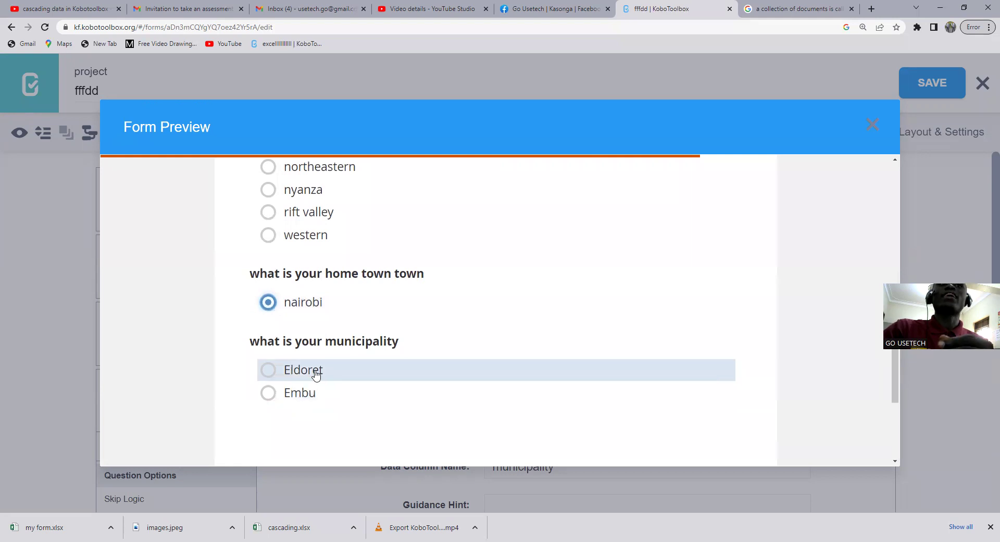
pyautogui.click(315, 371)
# - Test the cascade for the other country by answering uganda, western ug, hoima and Jinja
pyautogui.scroll(6, 393, 377)
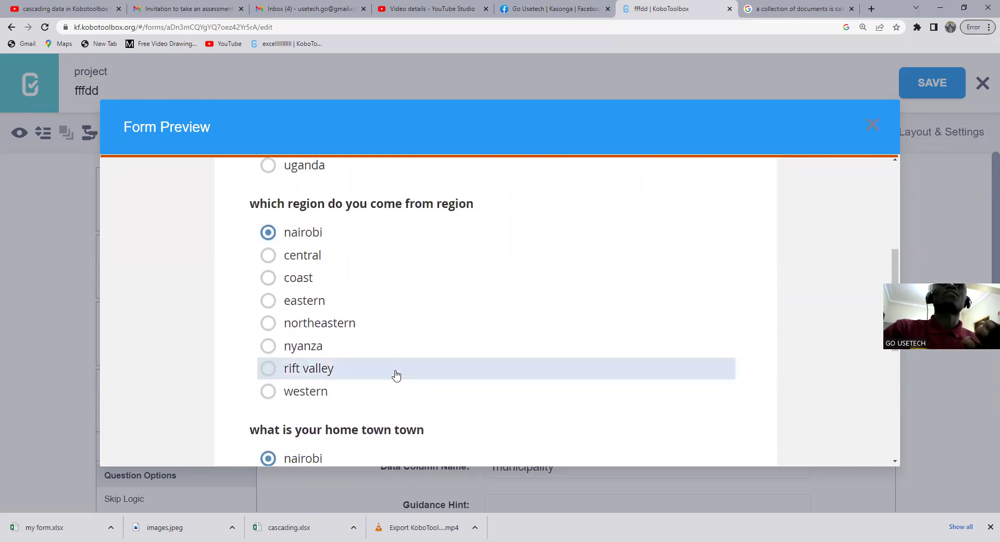
pyautogui.click(344, 374)
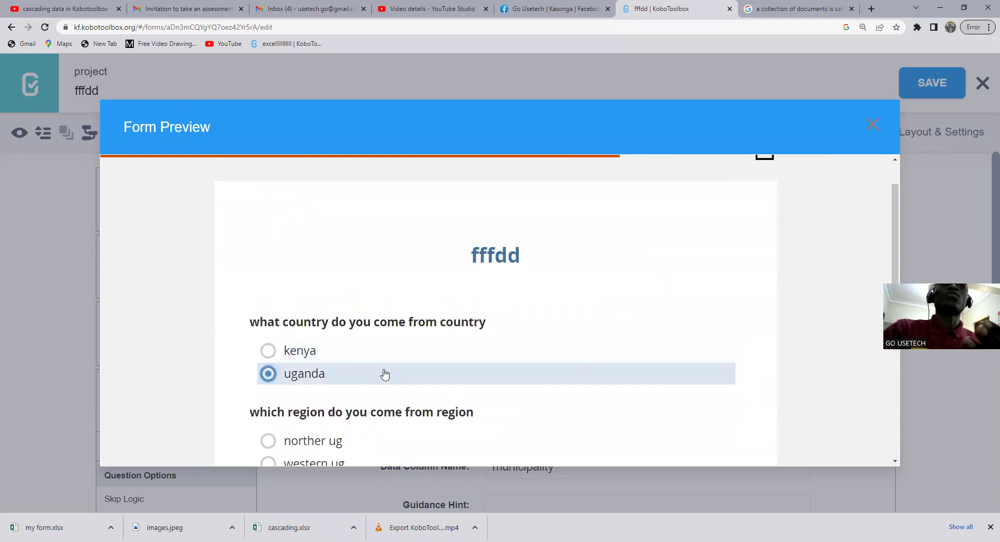
pyautogui.scroll(-3, 348, 341)
pyautogui.click(313, 311)
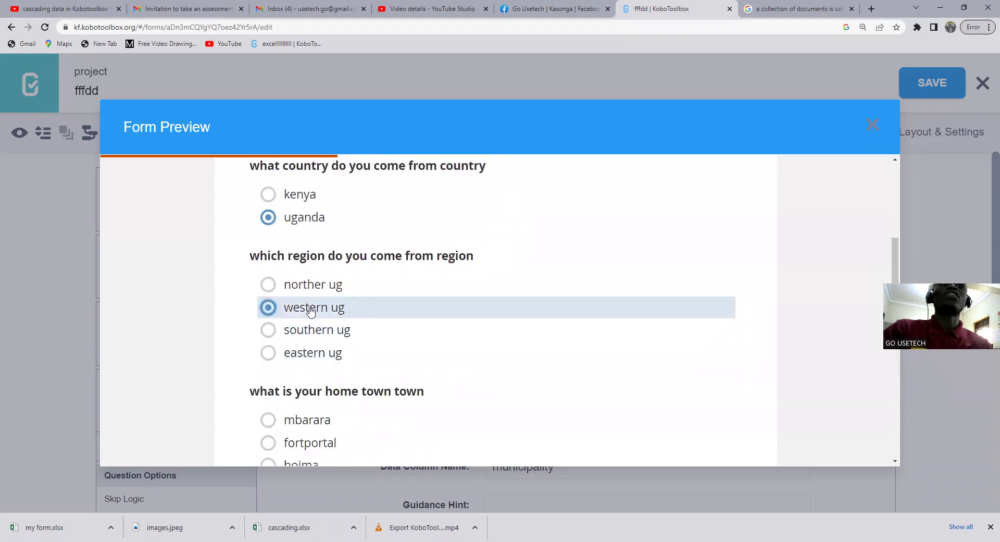
pyautogui.scroll(-1, 344, 354)
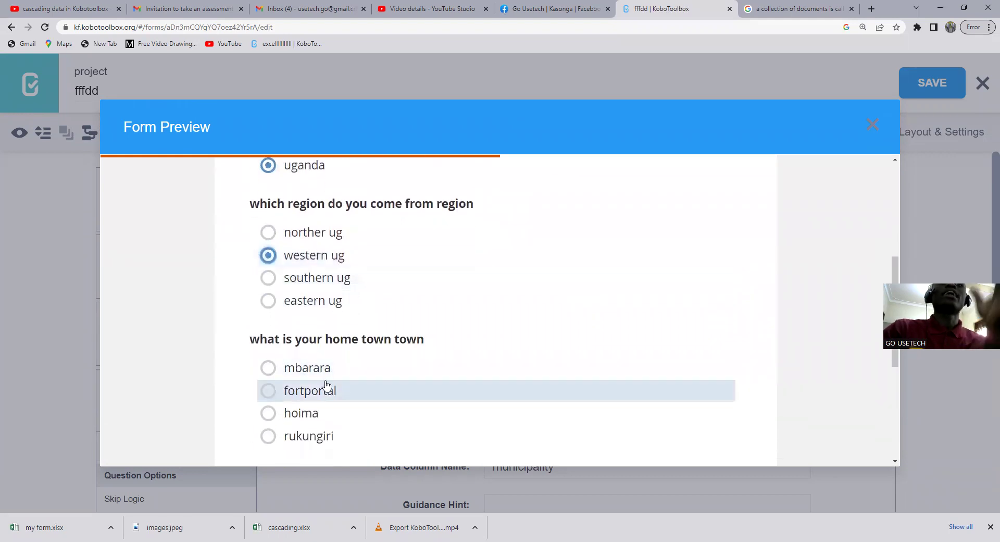
pyautogui.scroll(-2, 323, 390)
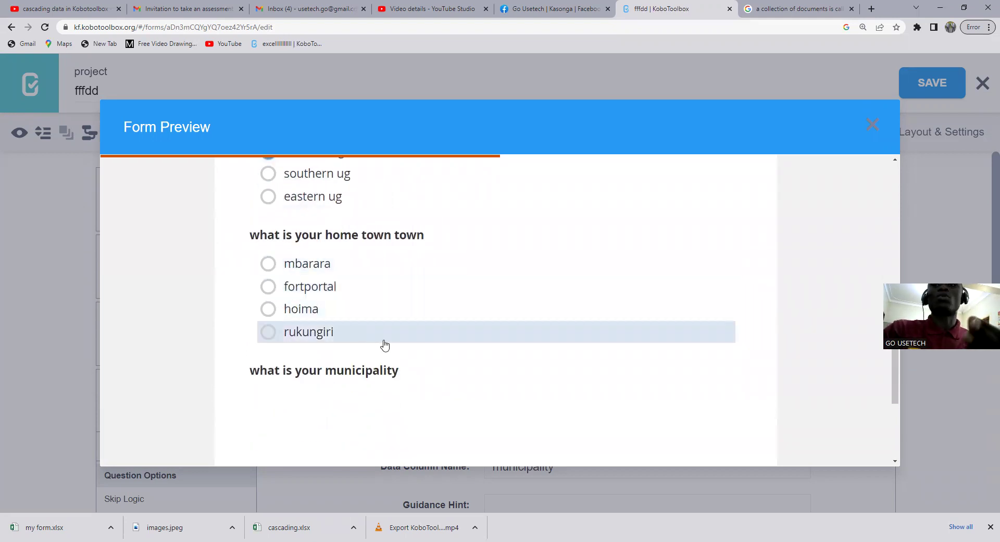
pyautogui.click(299, 309)
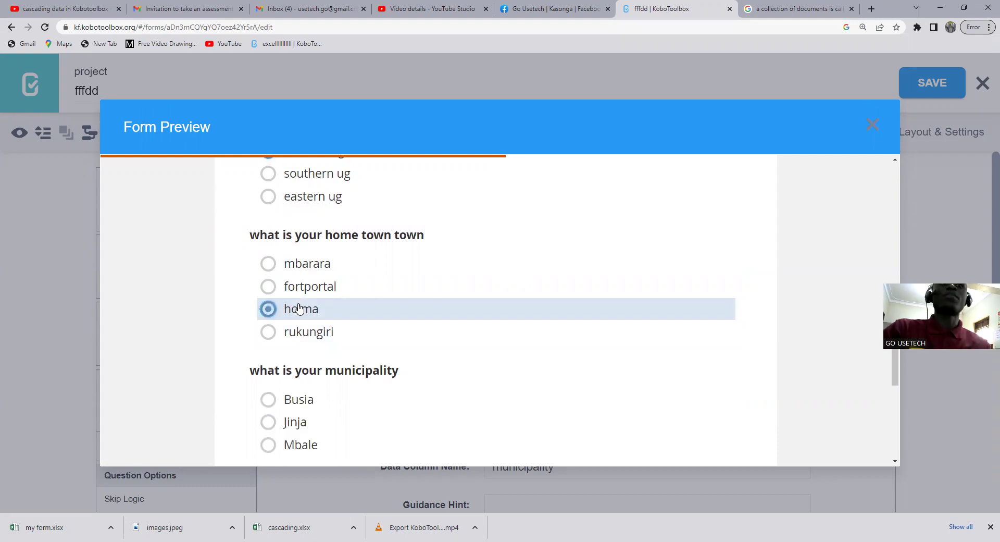
pyautogui.scroll(-2, 313, 320)
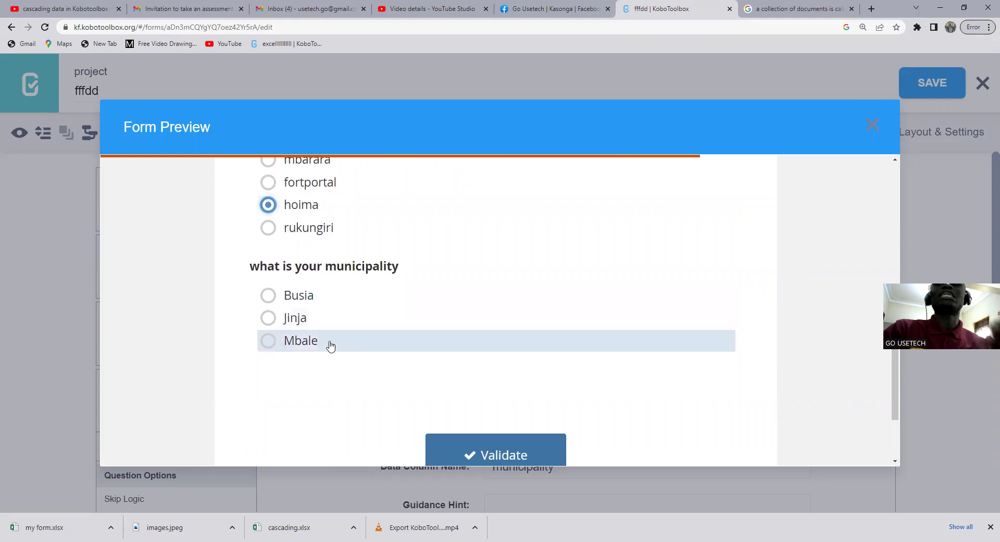
pyautogui.click(313, 315)
# - Switch the home town answer to rukungiri and check the municipality choices offered for it
pyautogui.scroll(3, 427, 358)
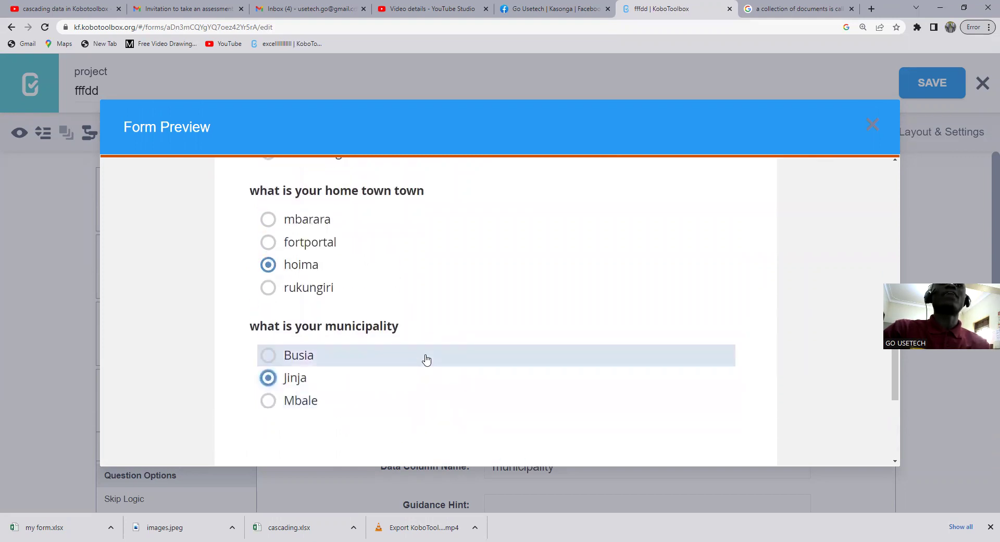
pyautogui.click(318, 385)
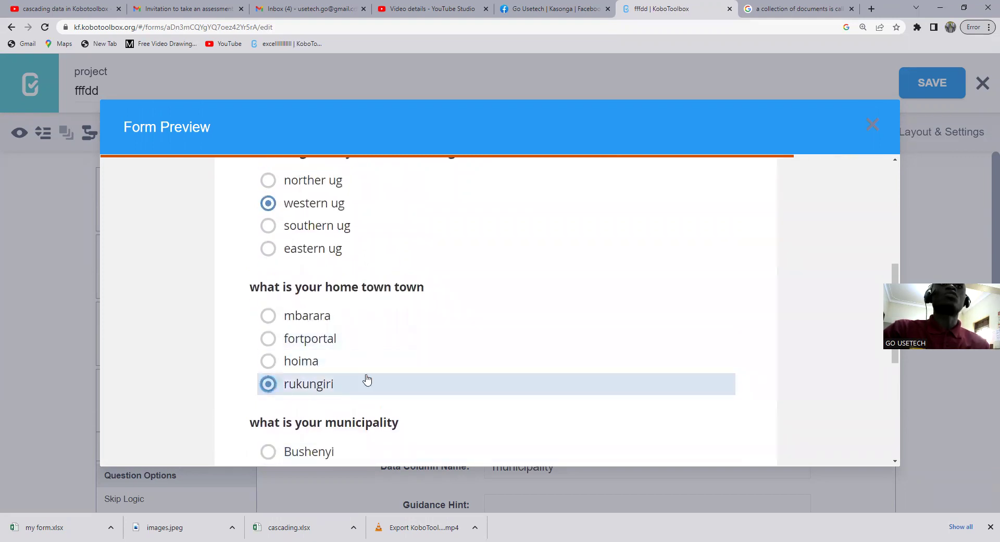
pyautogui.scroll(-3, 364, 377)
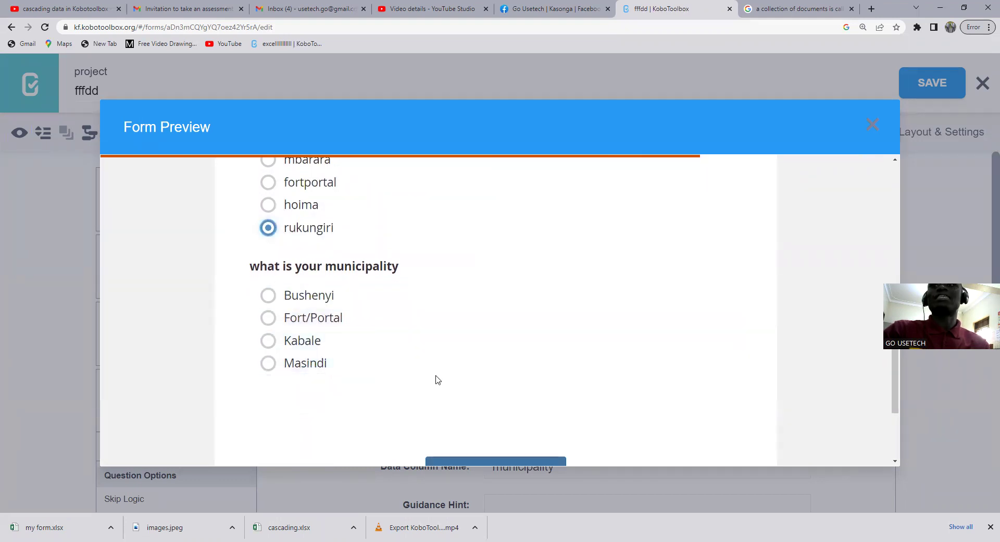
# - Close the form preview and rename the project as "advanced casding lessons"
pyautogui.scroll(12, 438, 380)
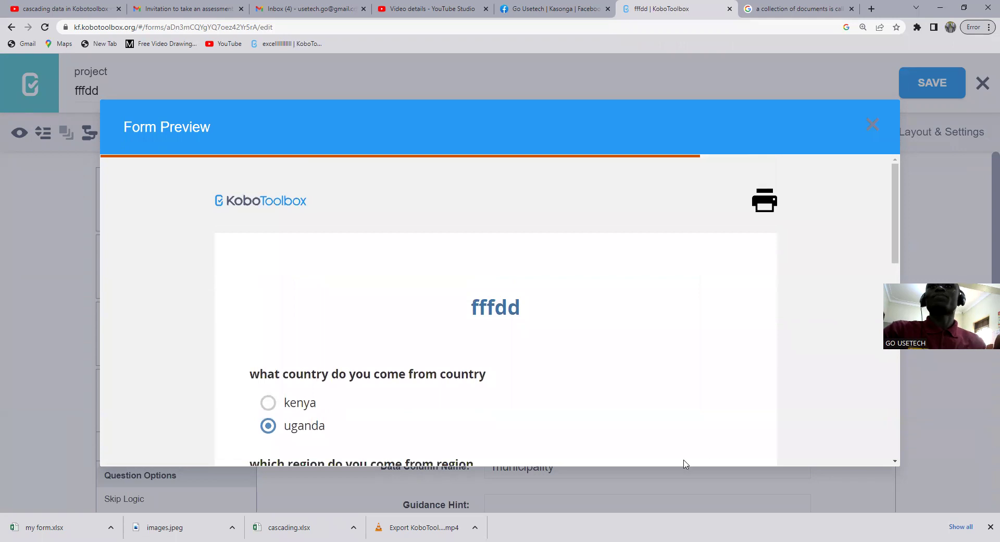
pyautogui.click(874, 126)
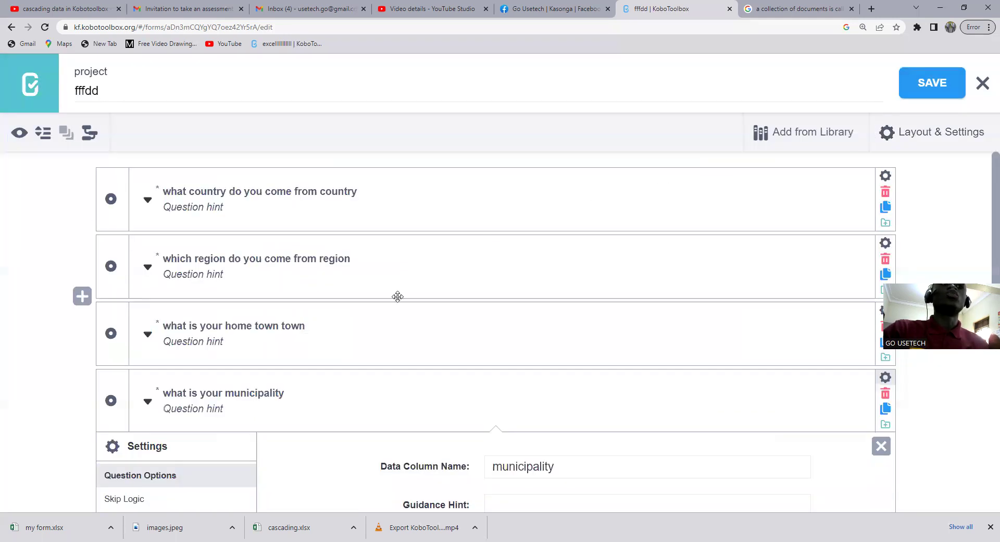
pyautogui.doubleClick(89, 91)
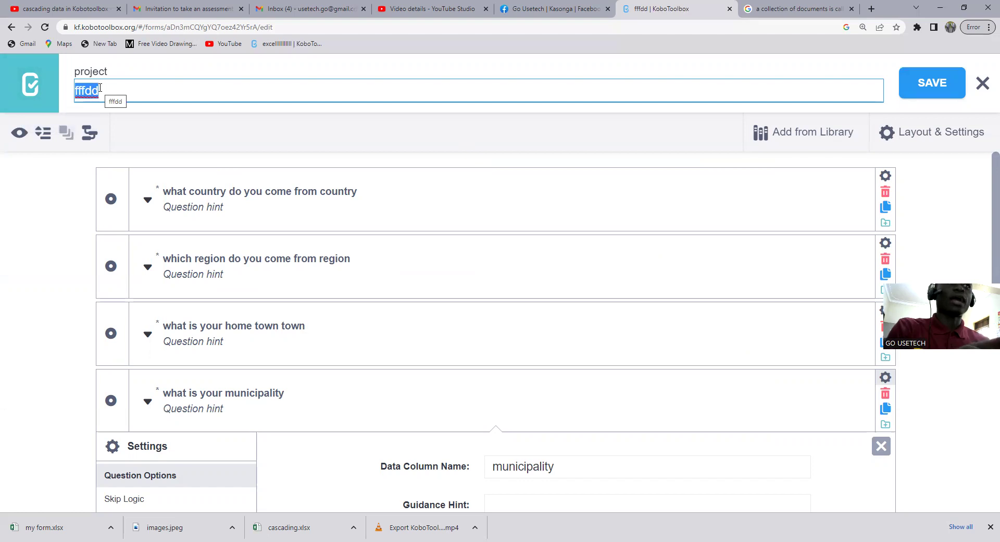
pyautogui.write('advance')
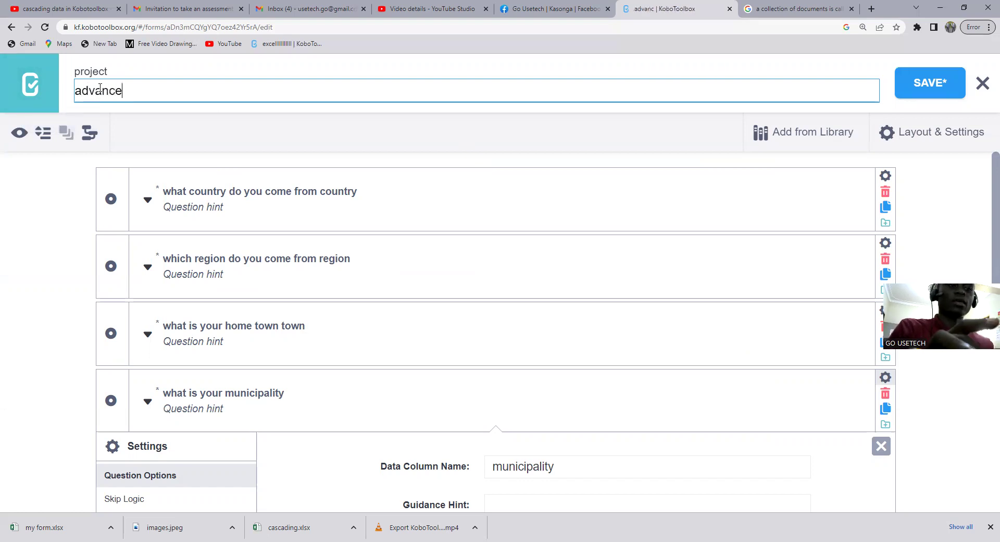
pyautogui.write('d ca')
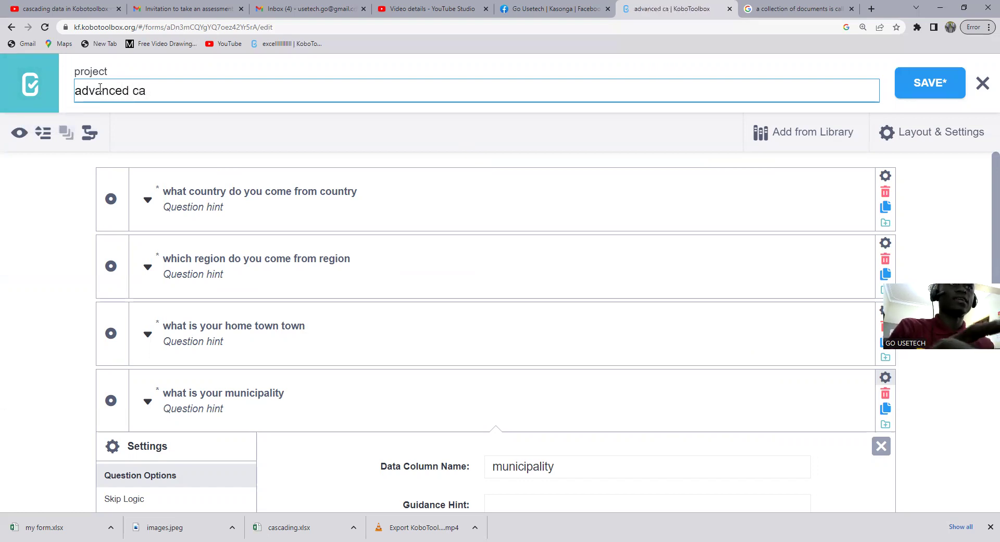
pyautogui.write('sda')
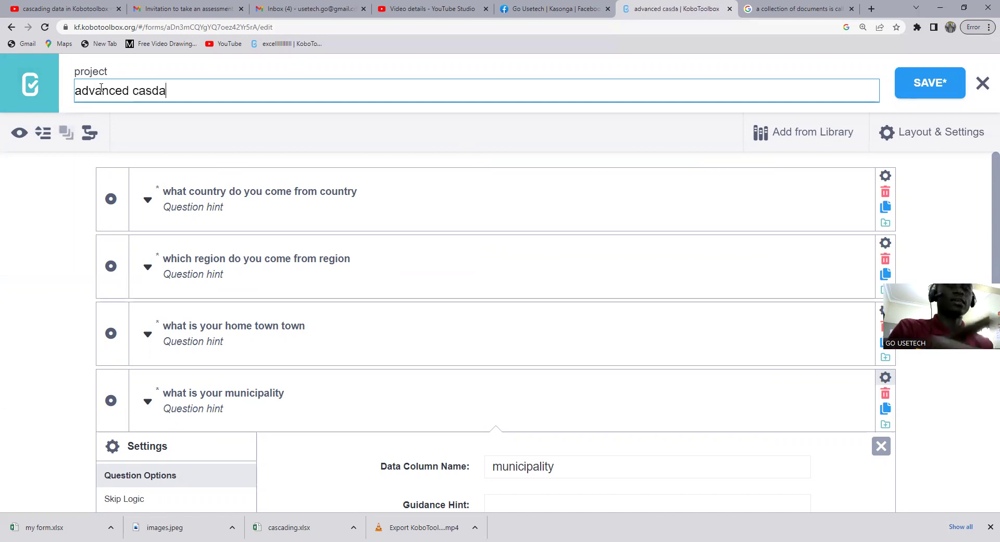
pyautogui.press('BackSpace')
pyautogui.write('ing ')
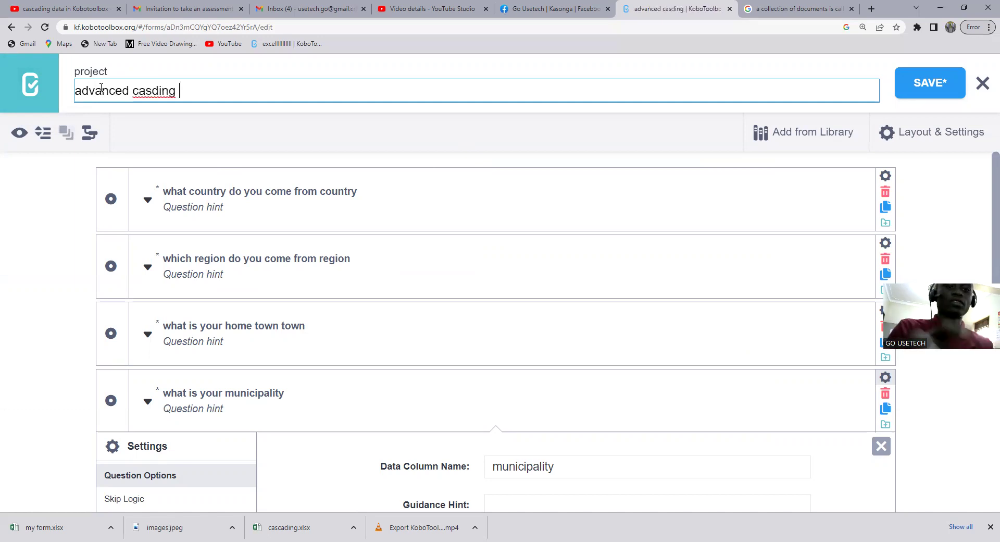
pyautogui.write('essons')
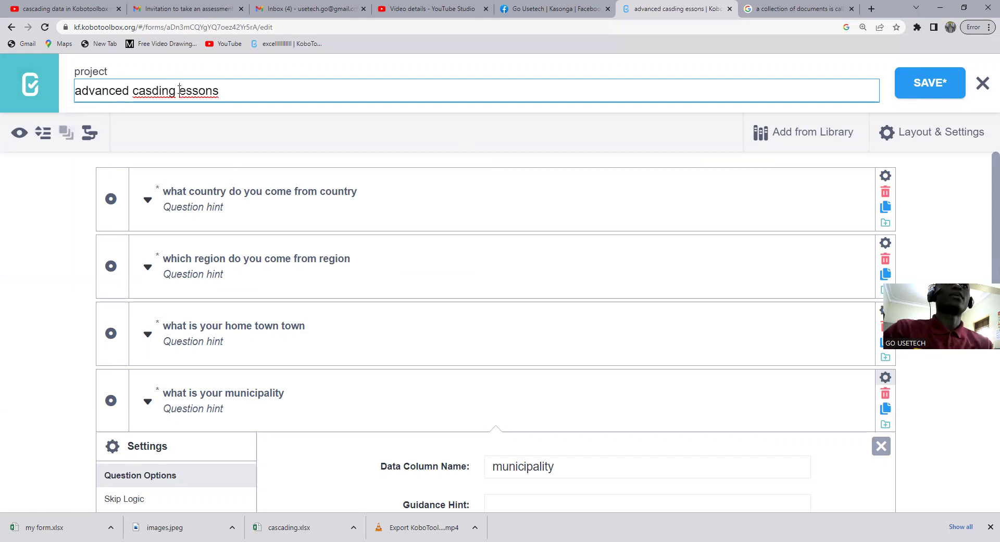
pyautogui.hotkey('ctrl', 'Left')
pyautogui.write('l')
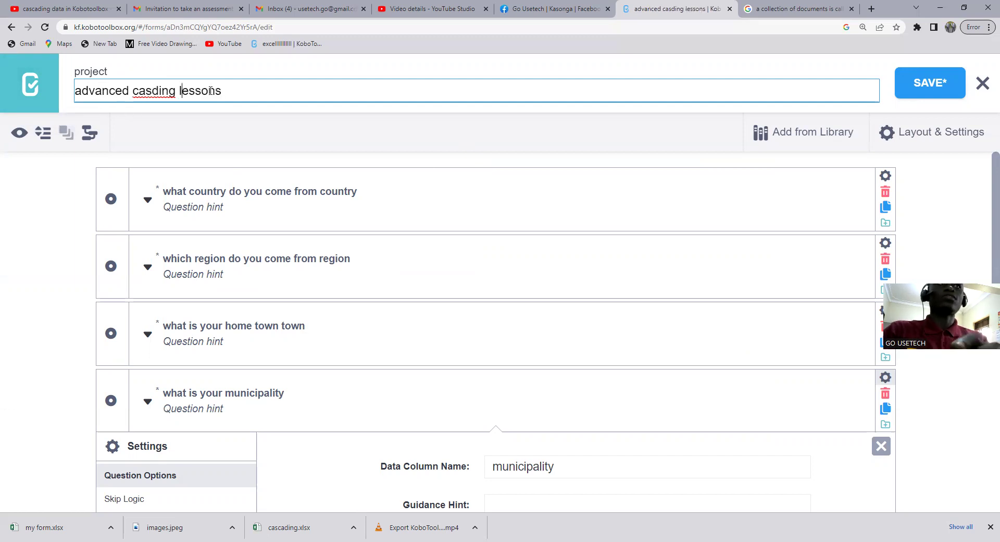
pyautogui.rightClick(169, 92)
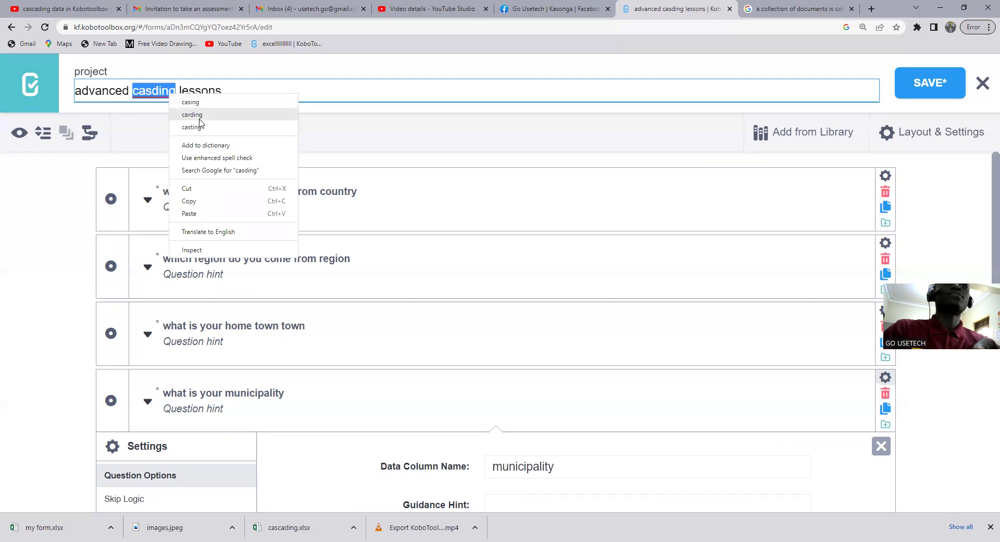
pyautogui.click(154, 93)
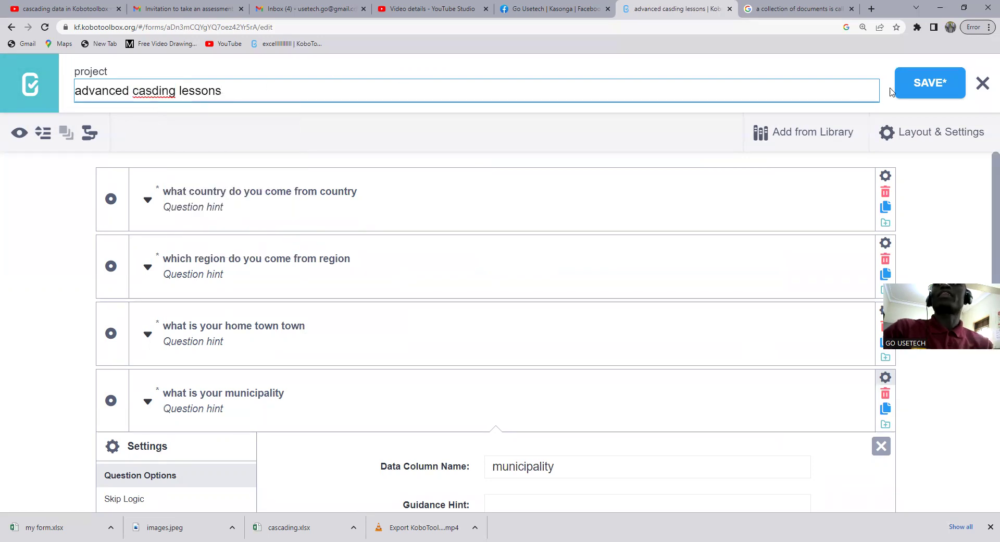
# - Save the renamed form and return to the projects list
pyautogui.click(935, 83)
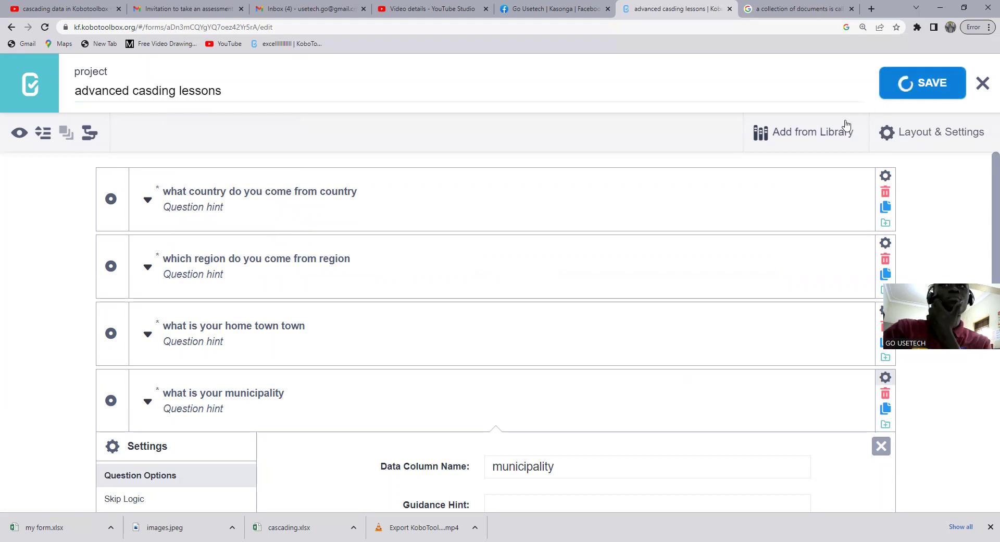
pyautogui.click(28, 96)
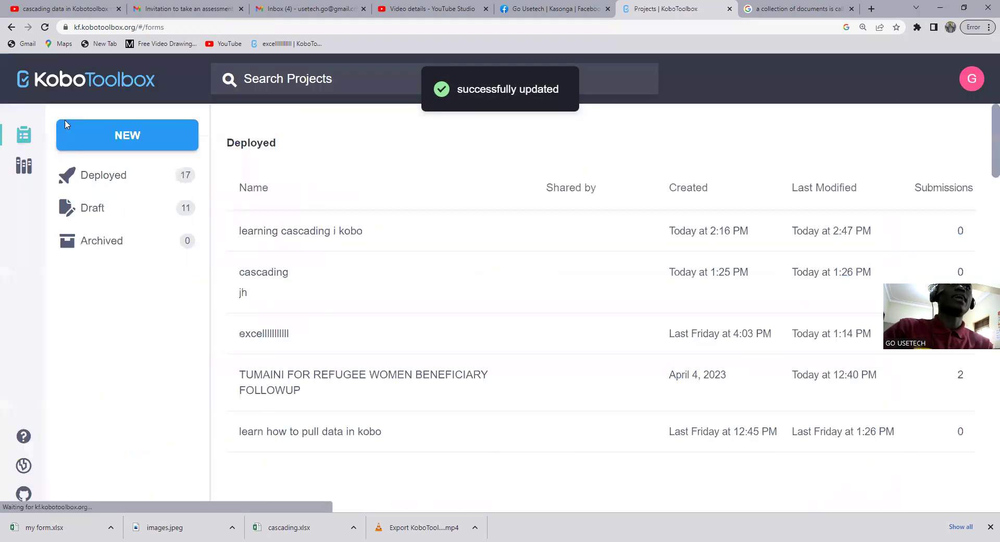
# - Open the draft project "learning cascade" and deploy it
pyautogui.click(135, 216)
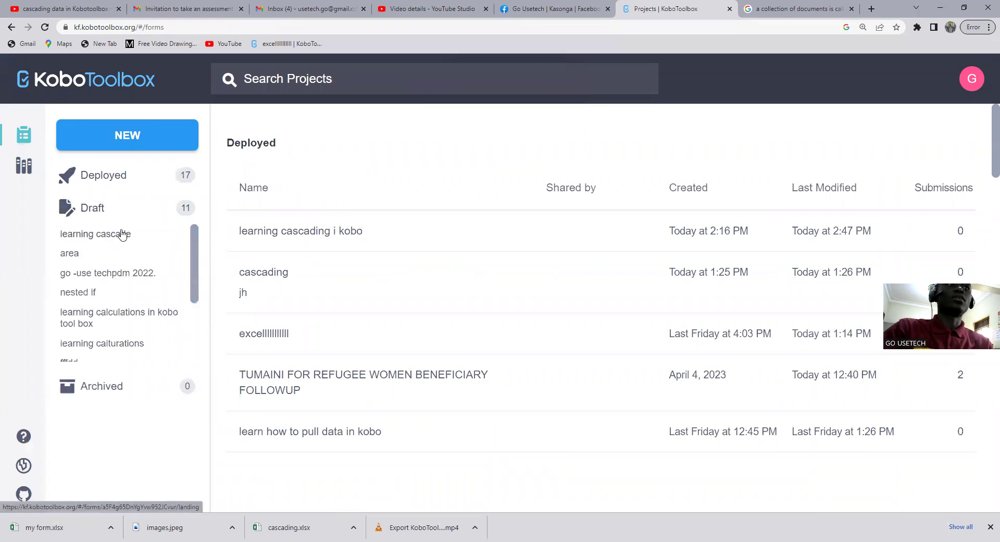
pyautogui.click(122, 235)
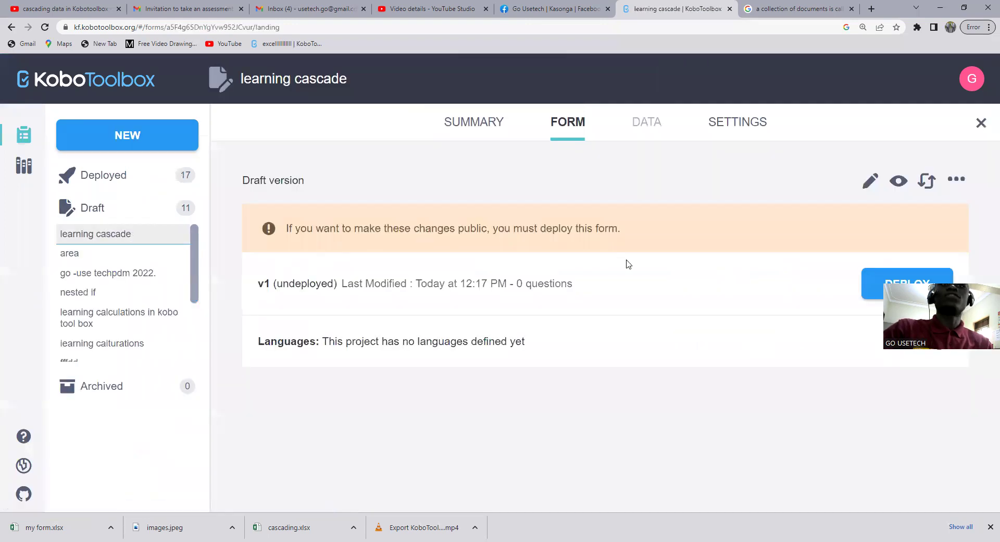
pyautogui.click(881, 289)
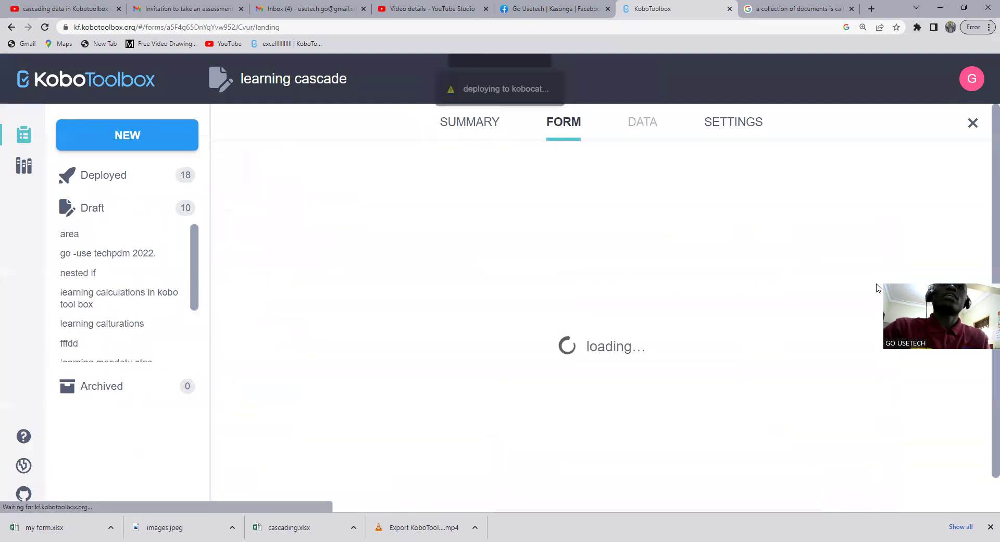